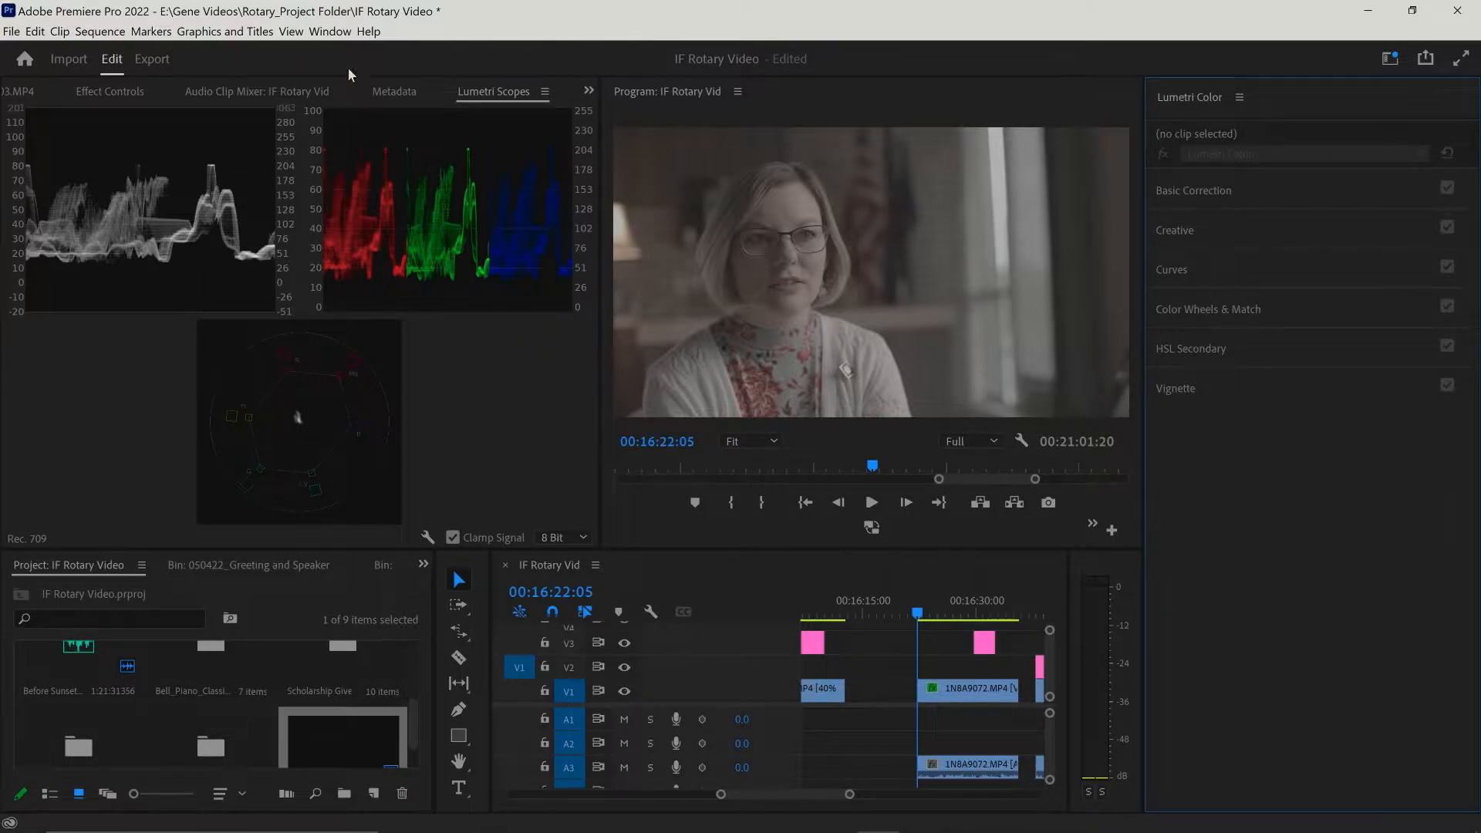
left_click(330, 31)
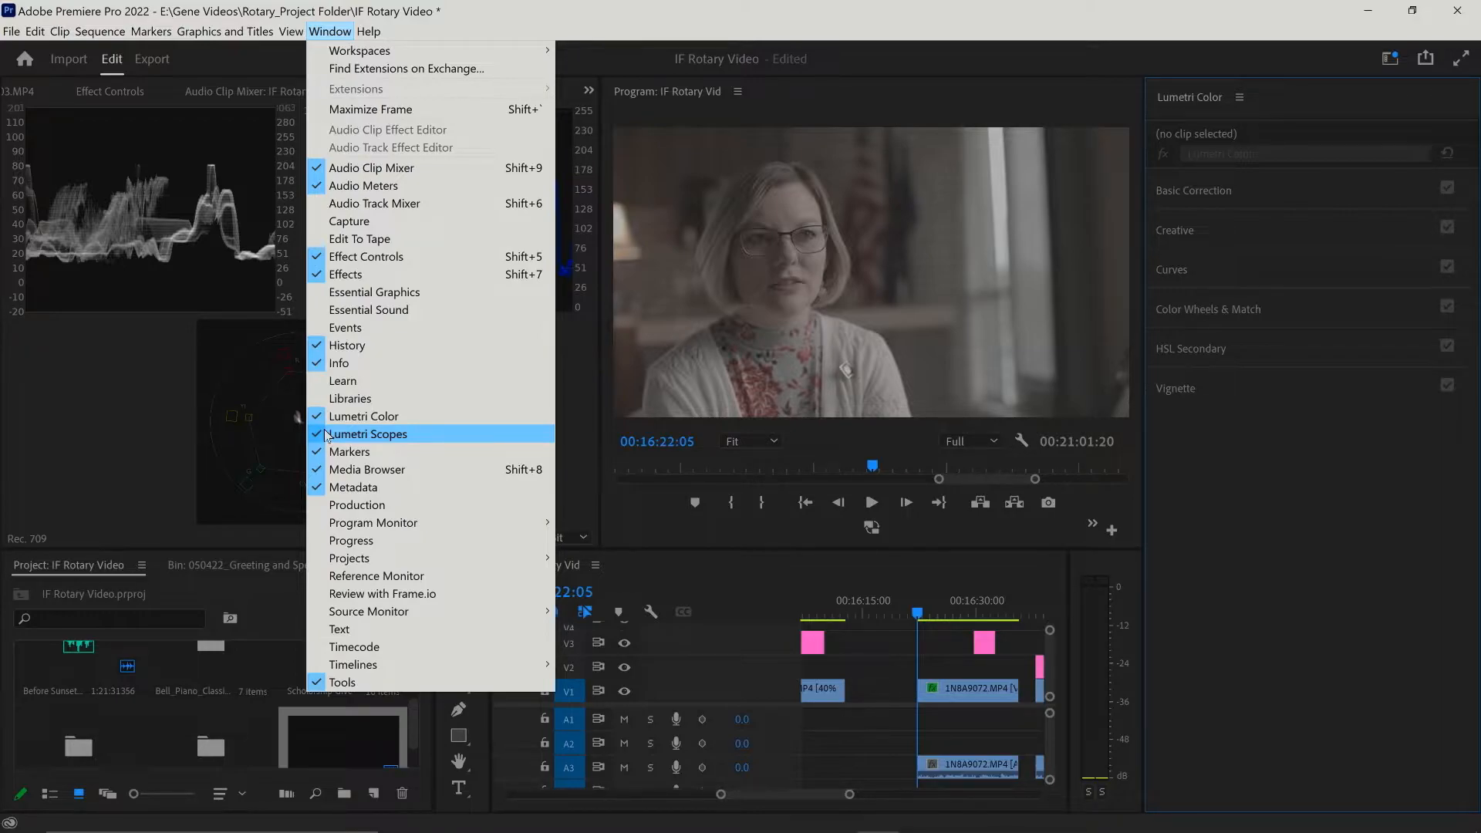
left_click(164, 408)
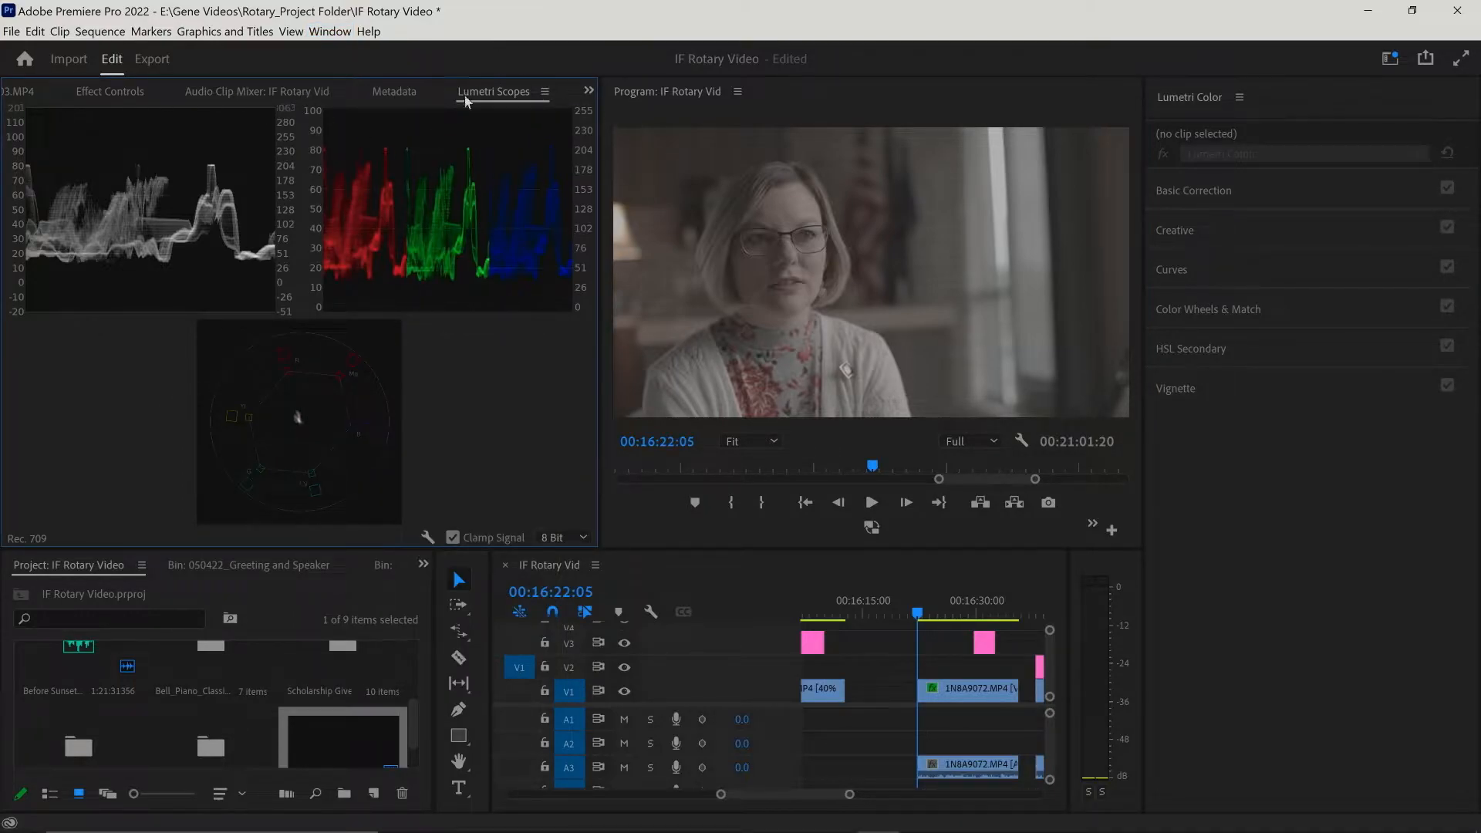
left_click(395, 90)
left_click(502, 100)
left_click(588, 92)
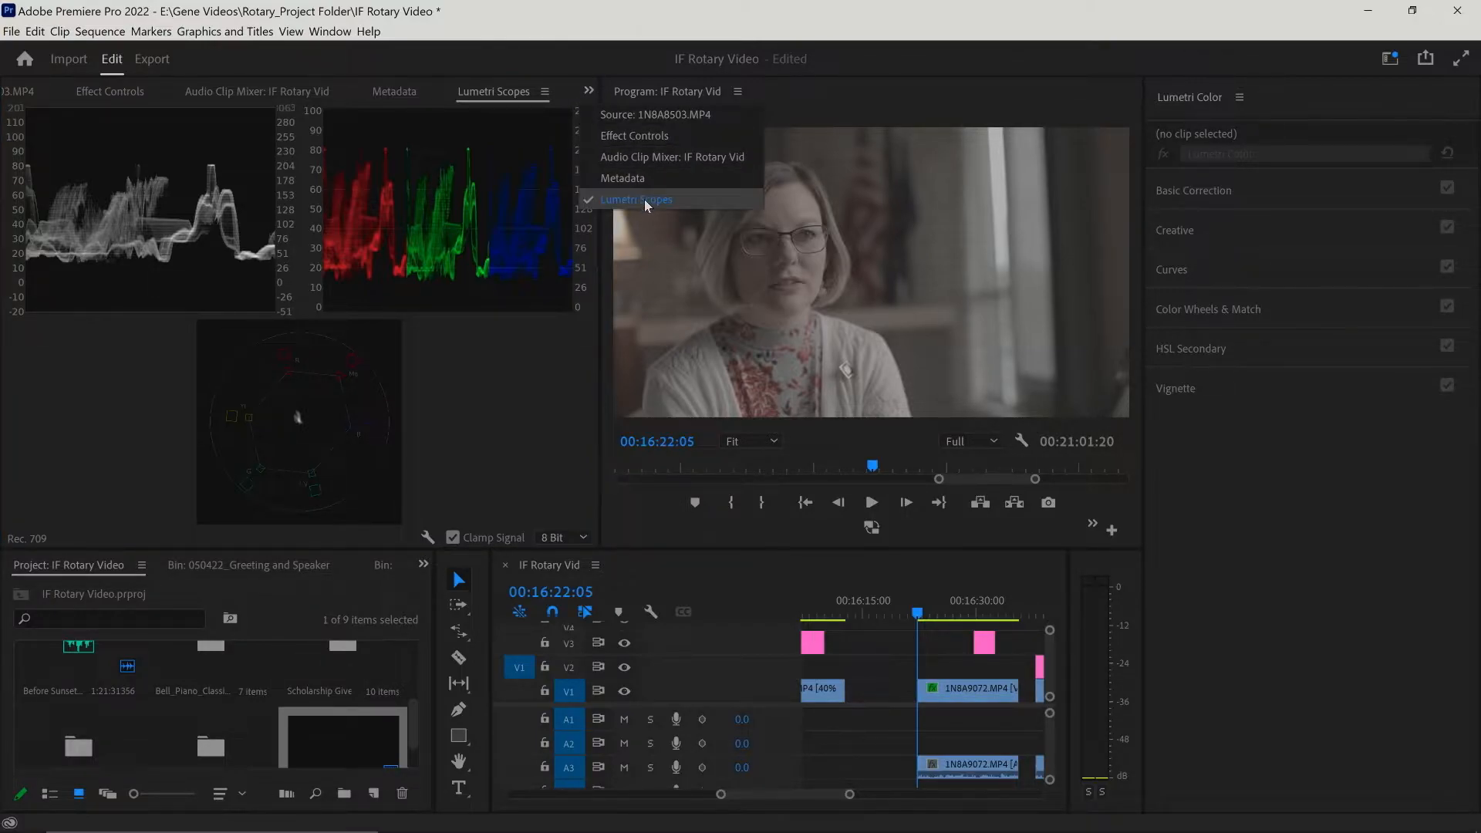
left_click(538, 372)
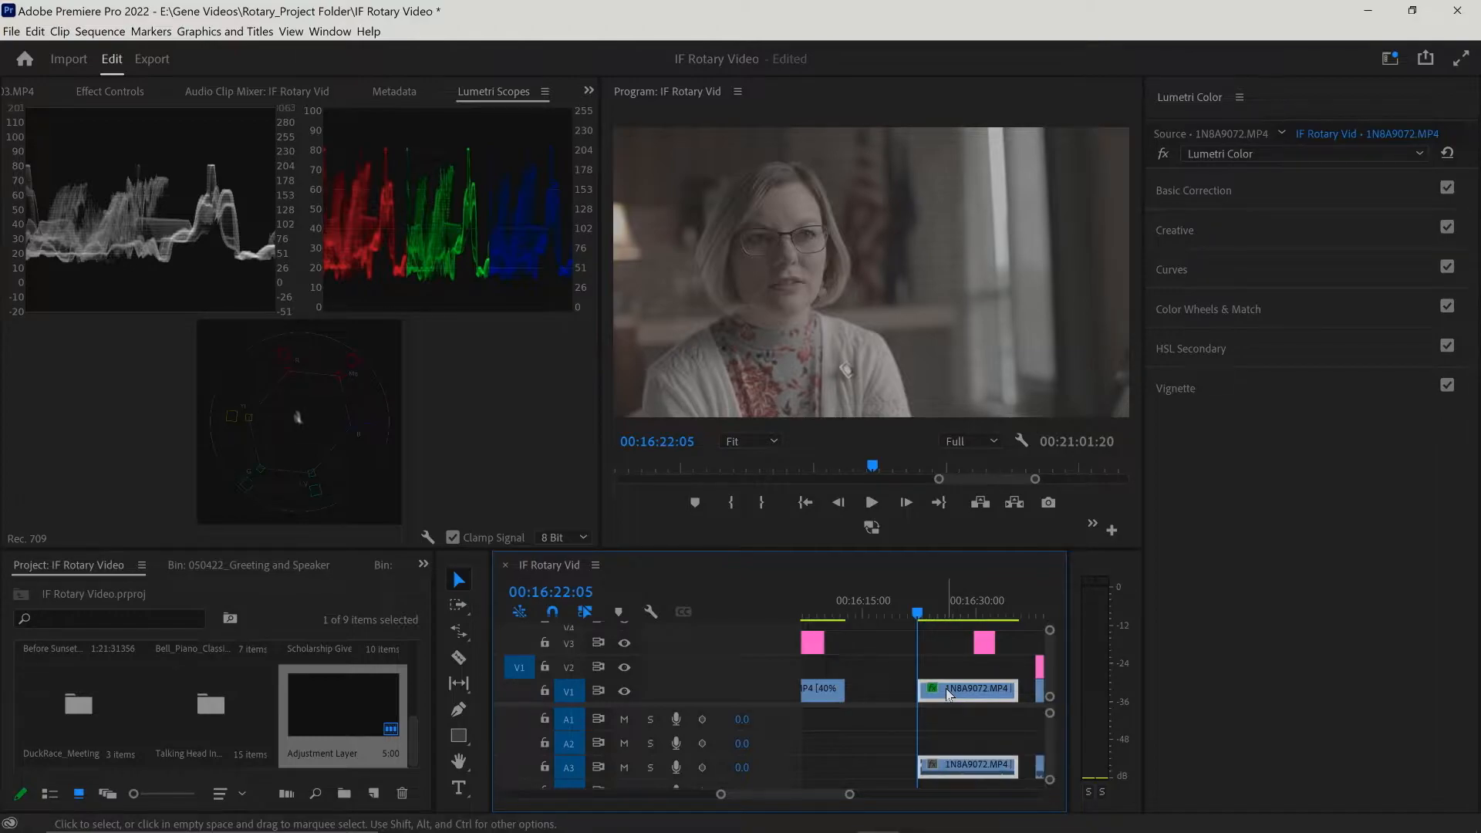
Step: Place the project's existing Adjustment Layer on track V2 above clip 1N8A9072.MP4, starting at the playhead at 00:16:22:05
right_click(296, 600)
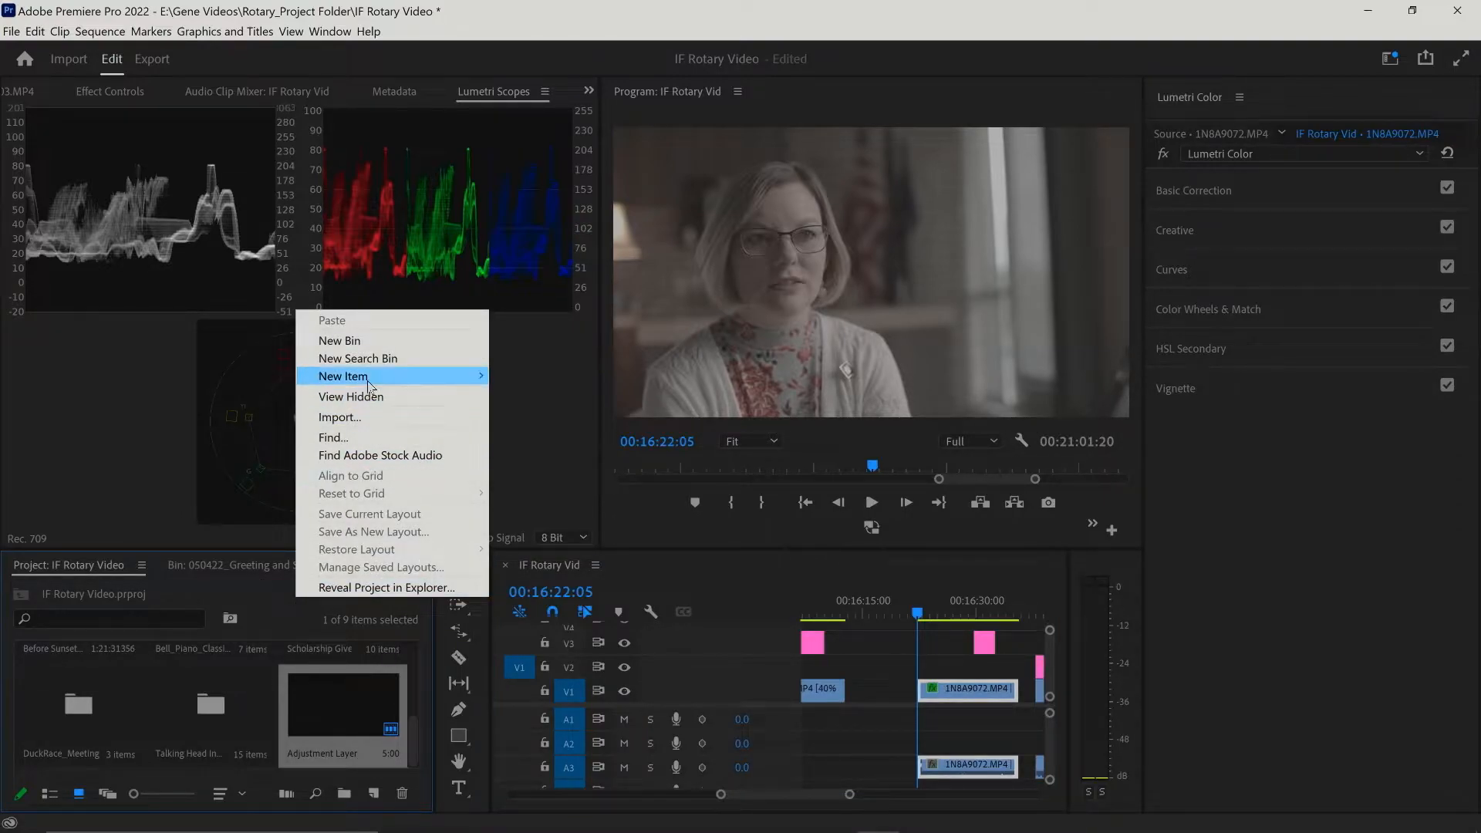
mouse_move(387, 378)
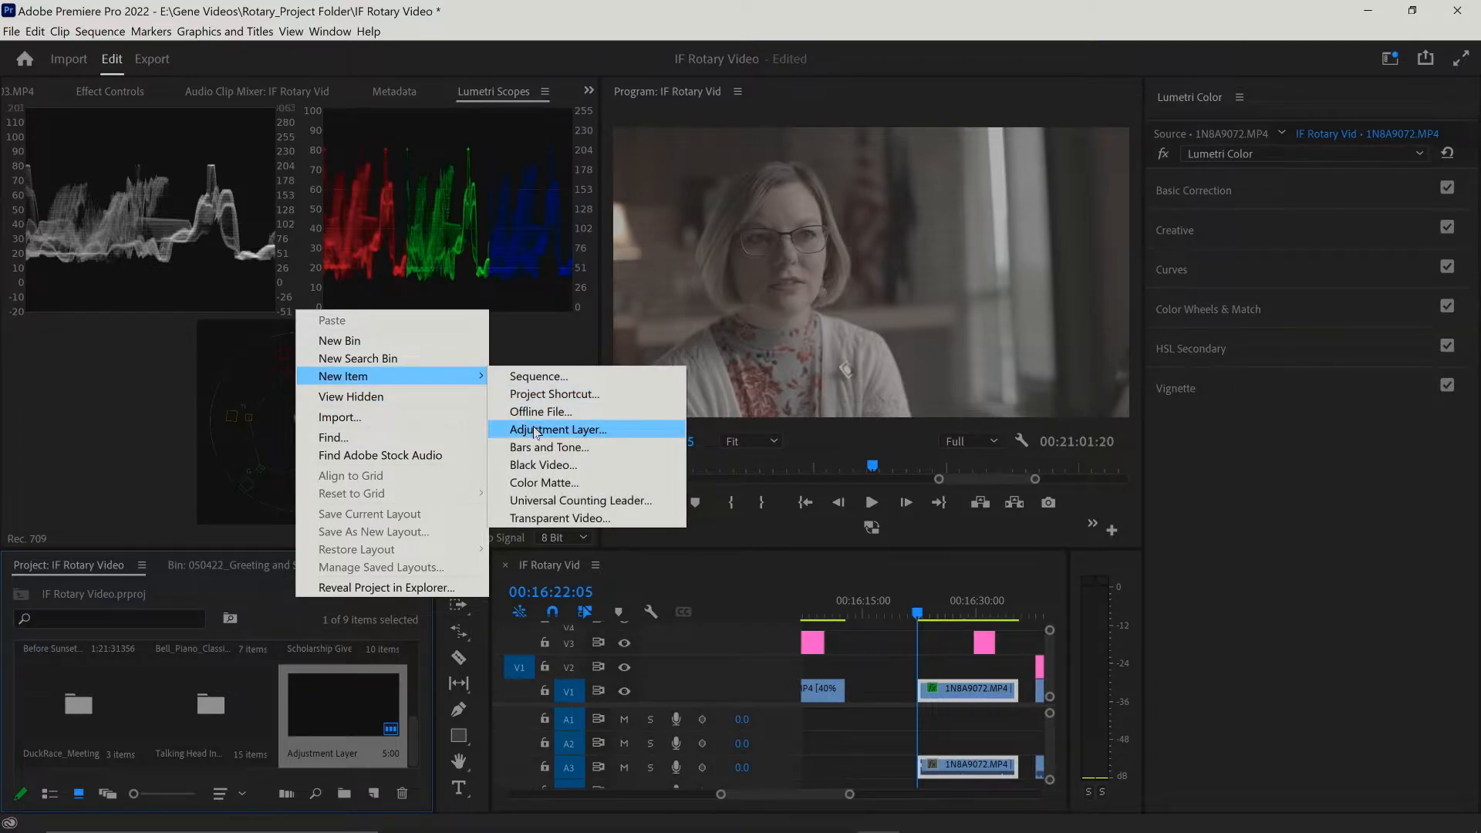
left_click(326, 691)
left_click_drag(326, 692, 936, 679)
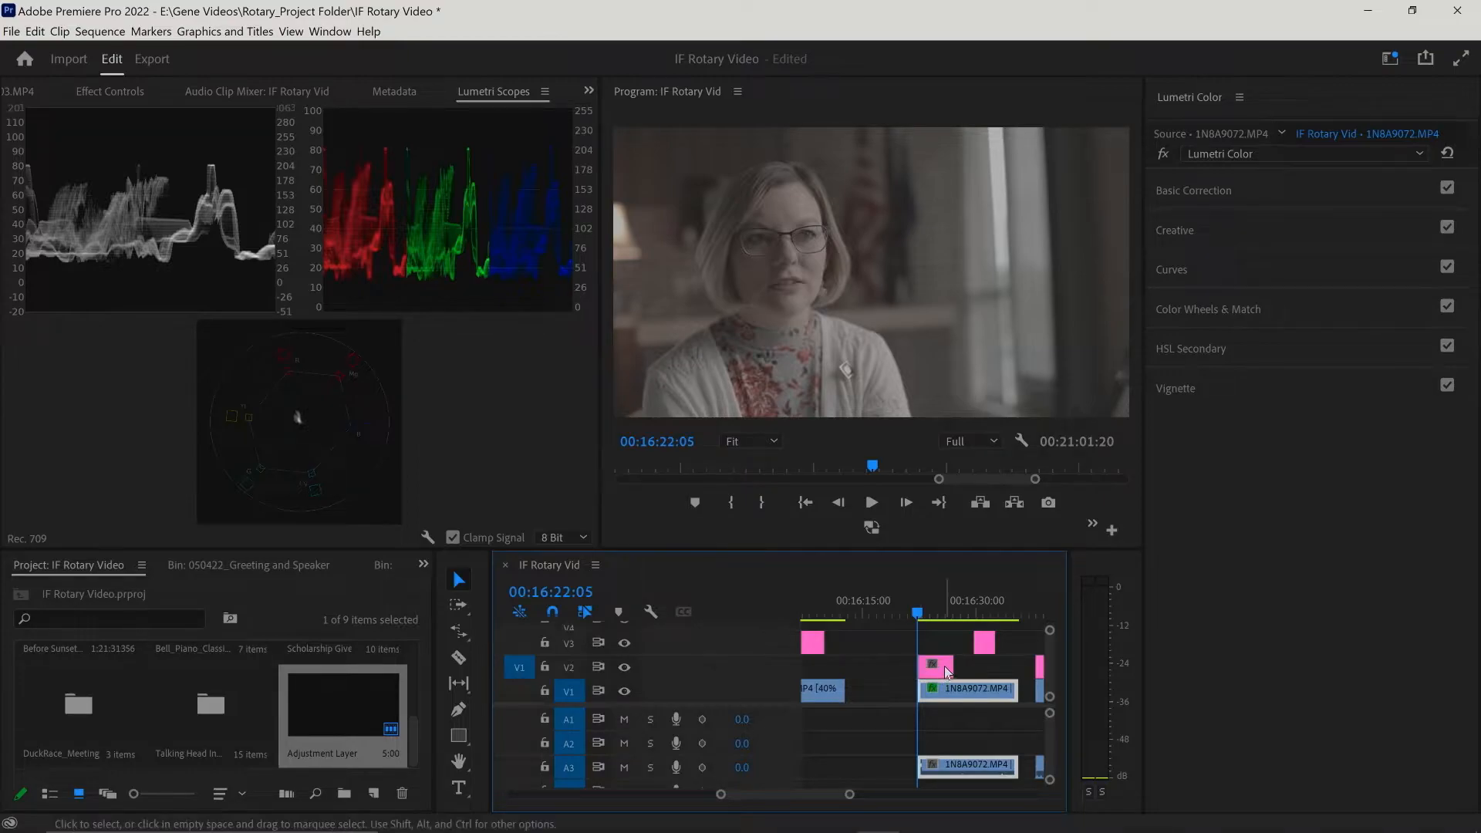
Step: Add a Lumetri Color effect to the adjustment layer on V2 and rename the effect "Color Correc"
left_click(945, 665)
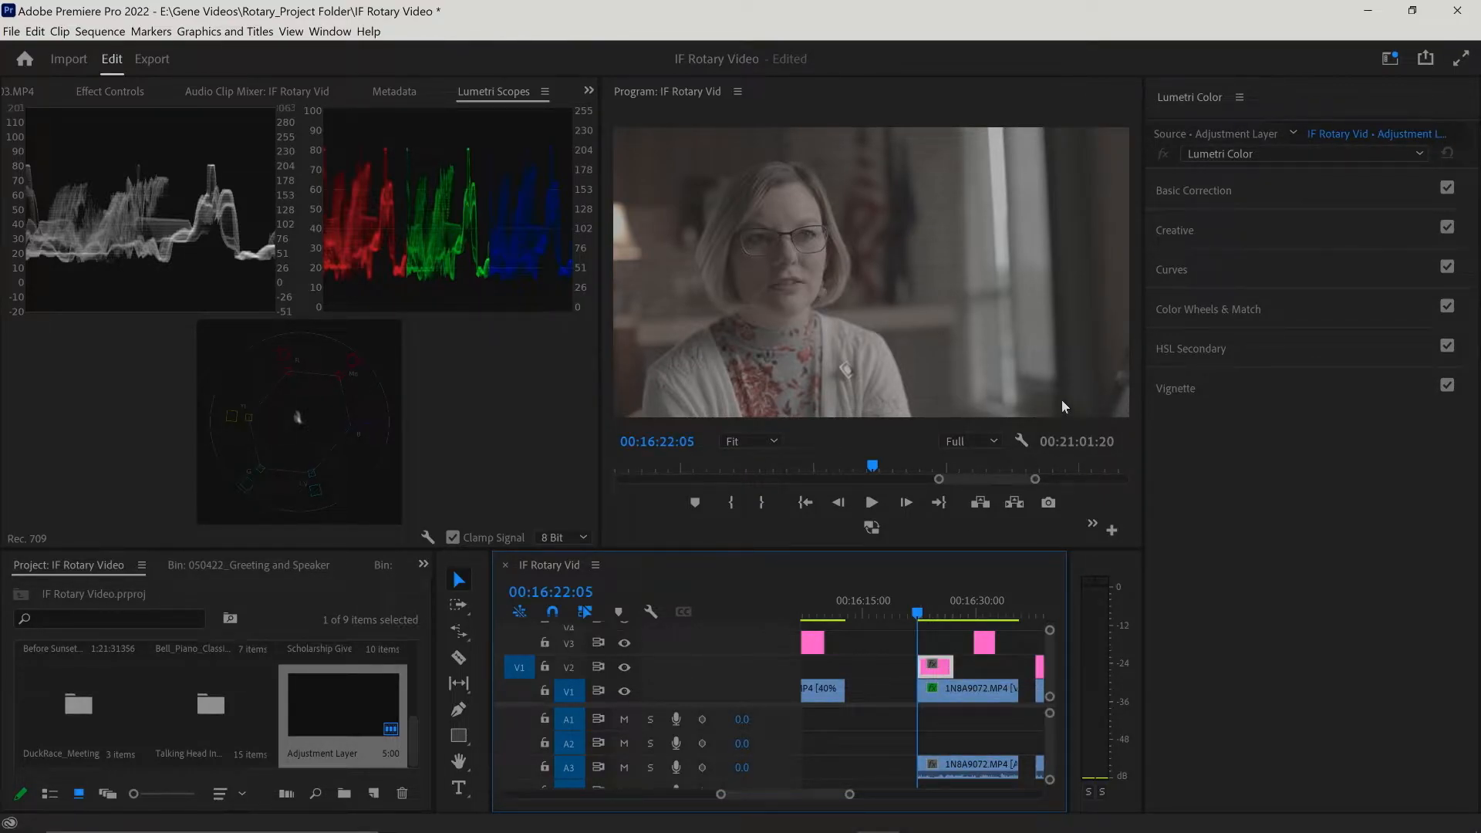
left_click(1266, 157)
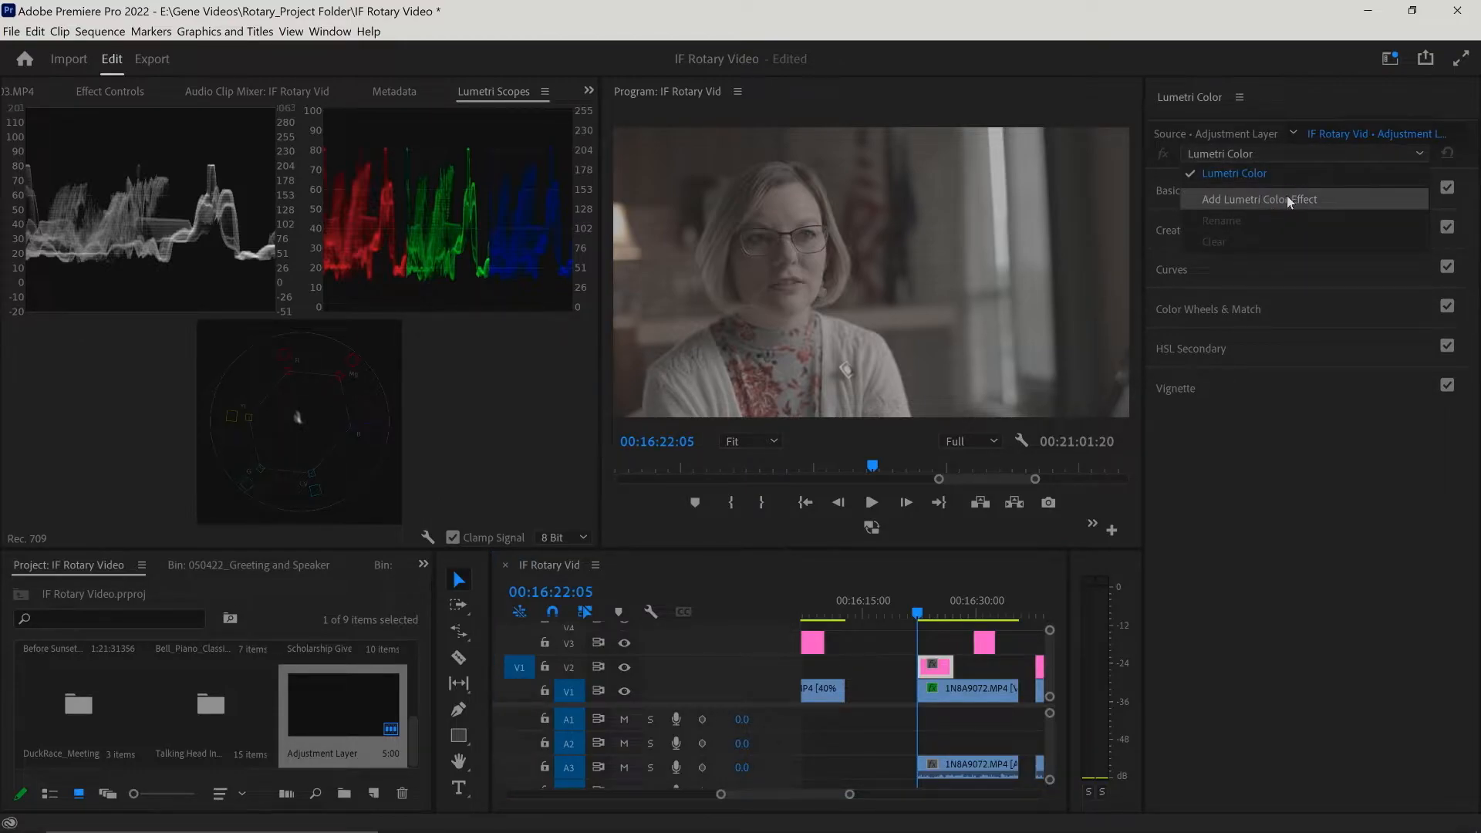
left_click(1287, 197)
left_click(1248, 151)
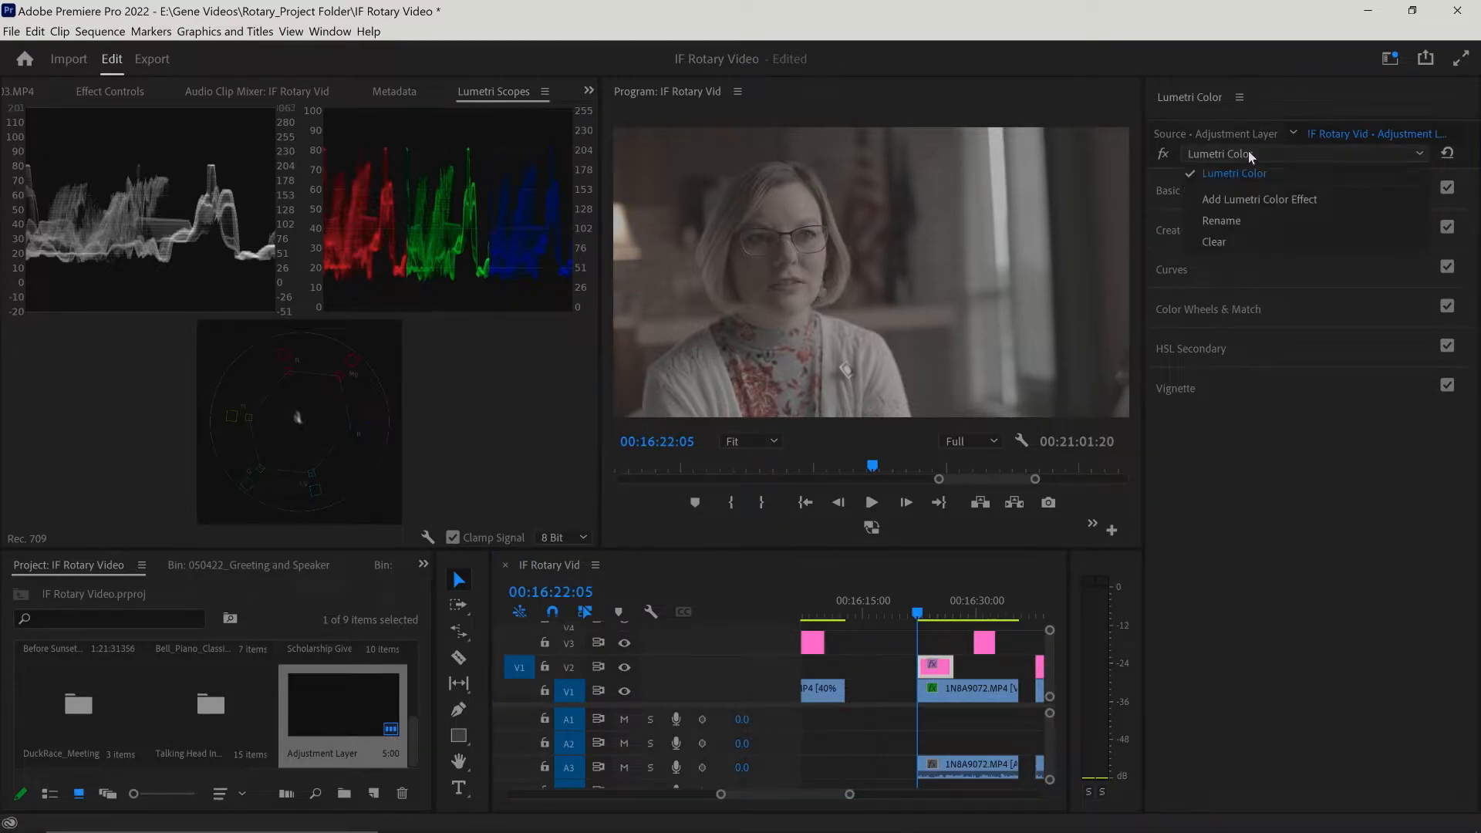
left_click(1235, 218)
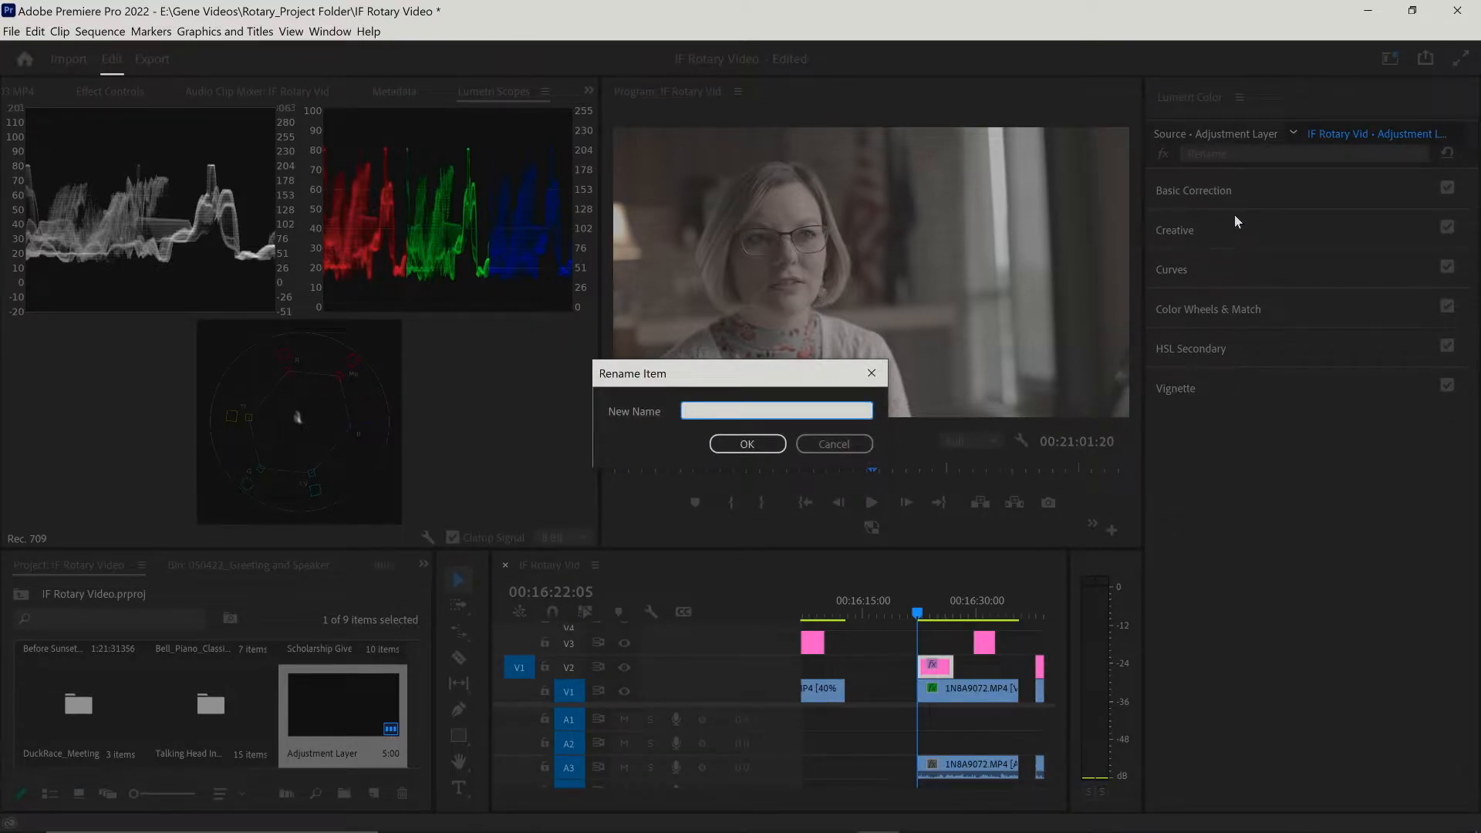
type("Color Correc")
left_click(742, 446)
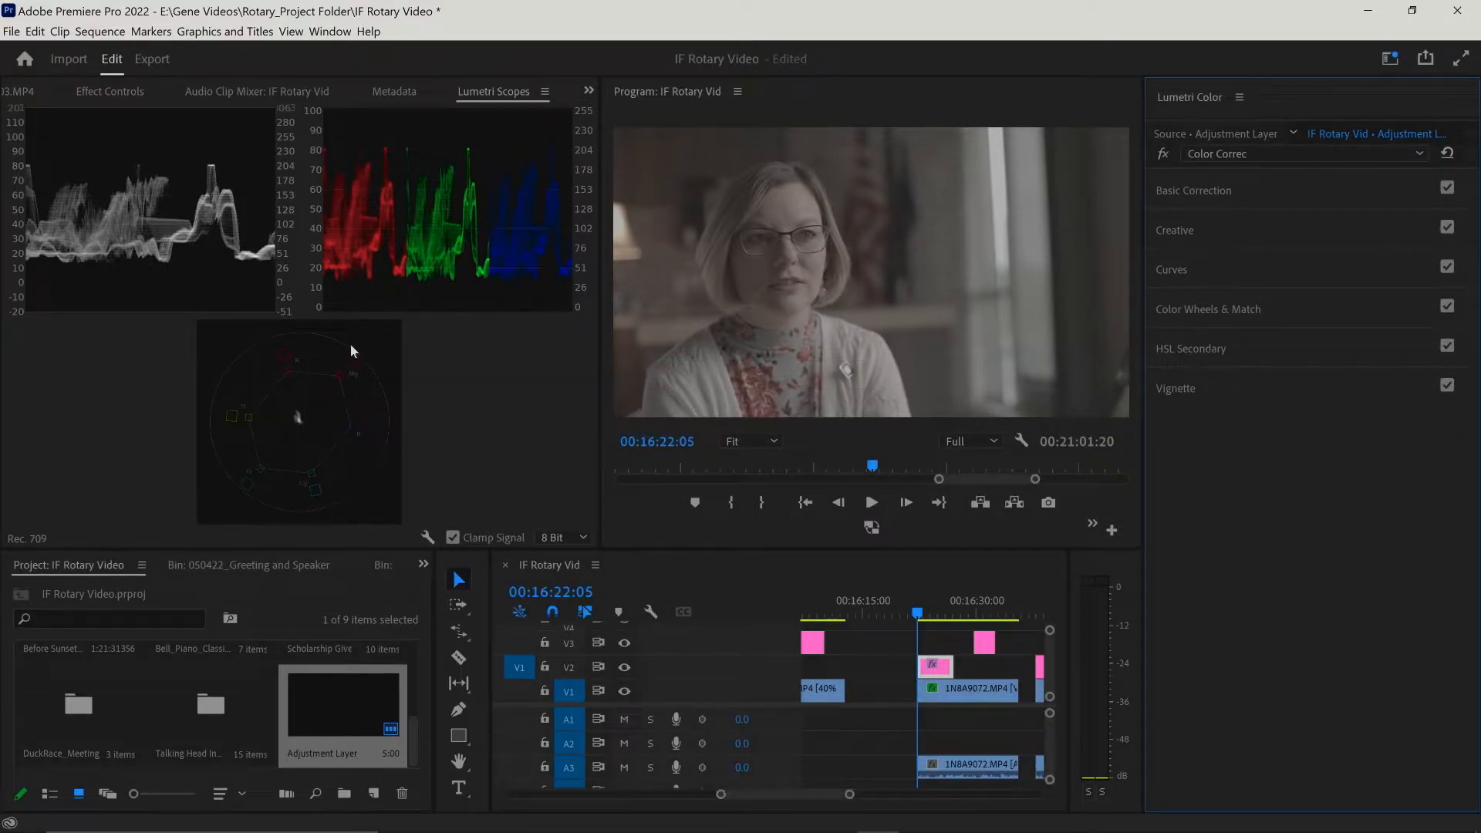
Step: Hide the Vectorscope YUV in the Lumetri Scopes and expand the effect's Basic Correction settings
right_click(415, 351)
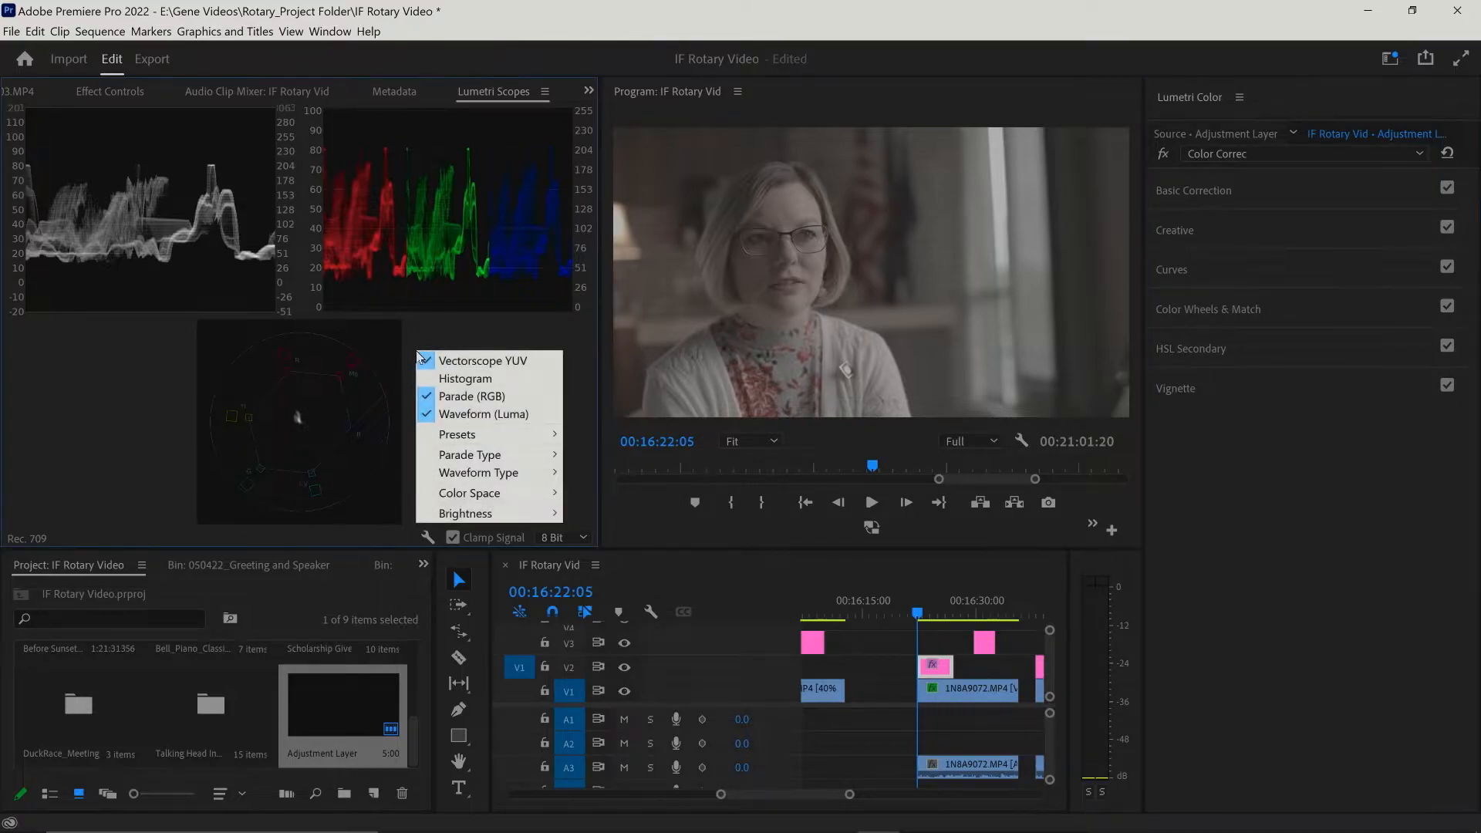
left_click(426, 362)
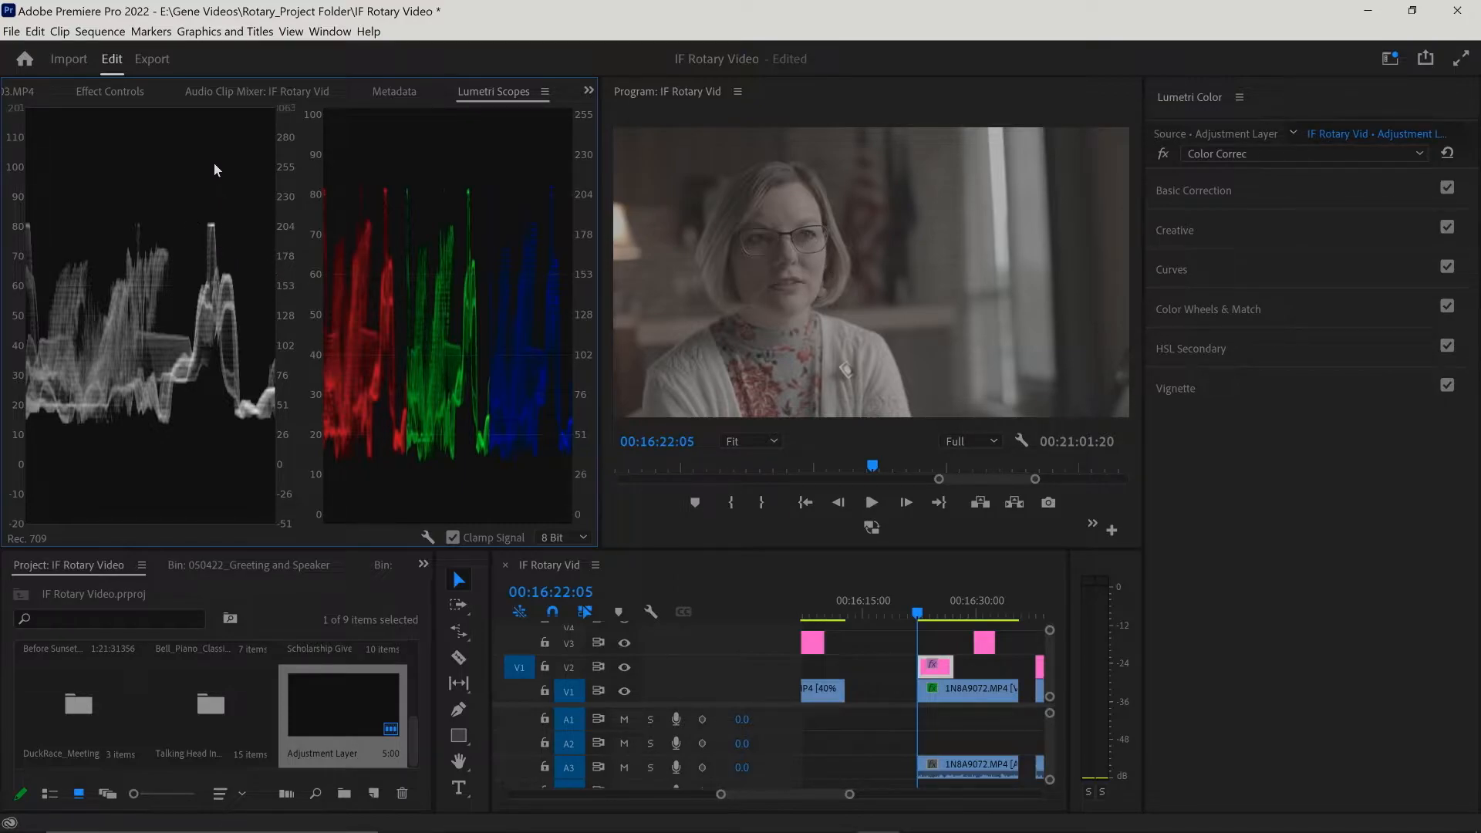
left_click(1221, 193)
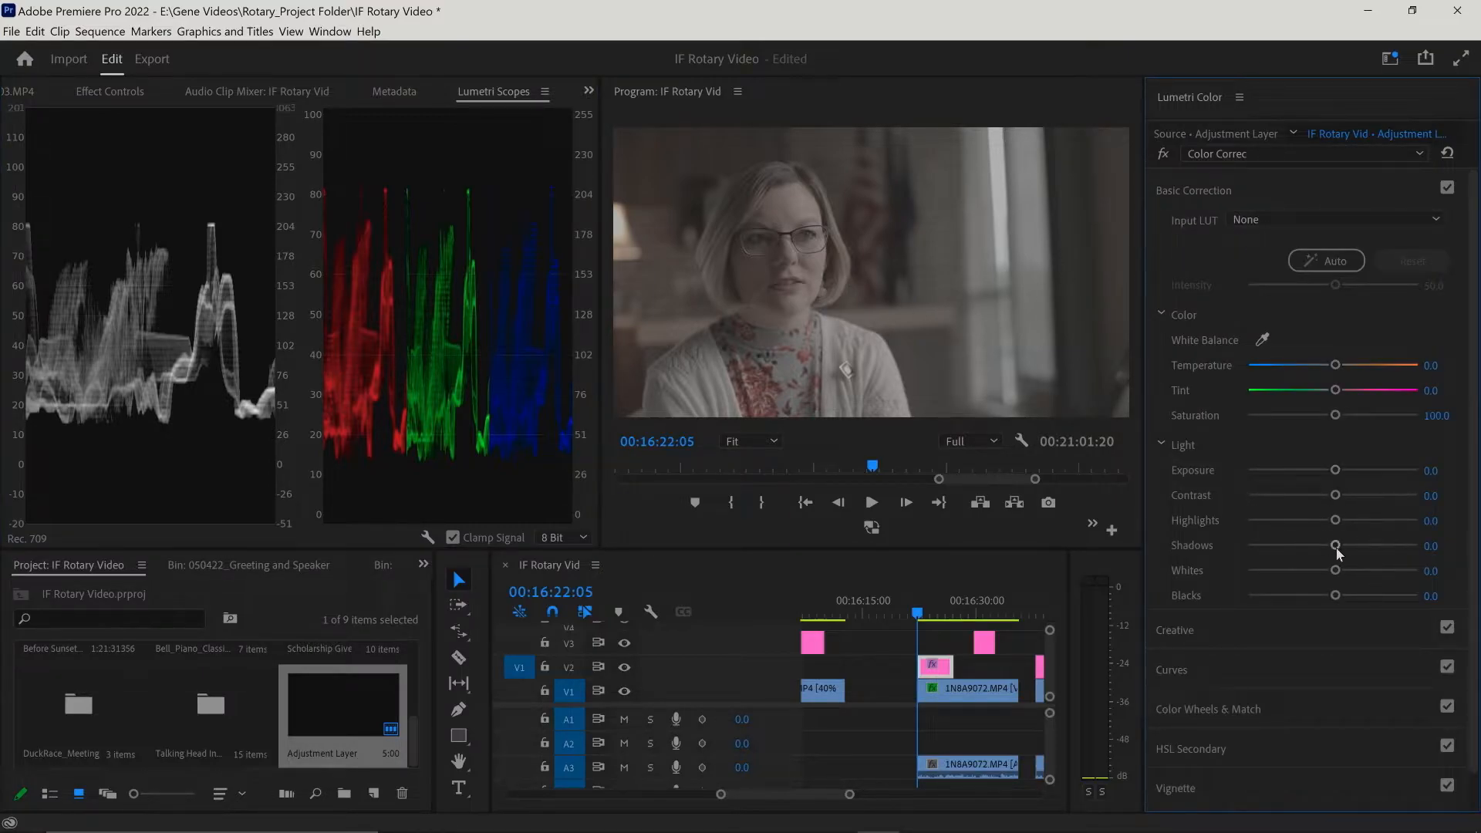
Step: Try Whites at 100 and Blacks at -100 on the adjustment layer, and reset both to 0
left_click_drag(1341, 571, 1427, 571)
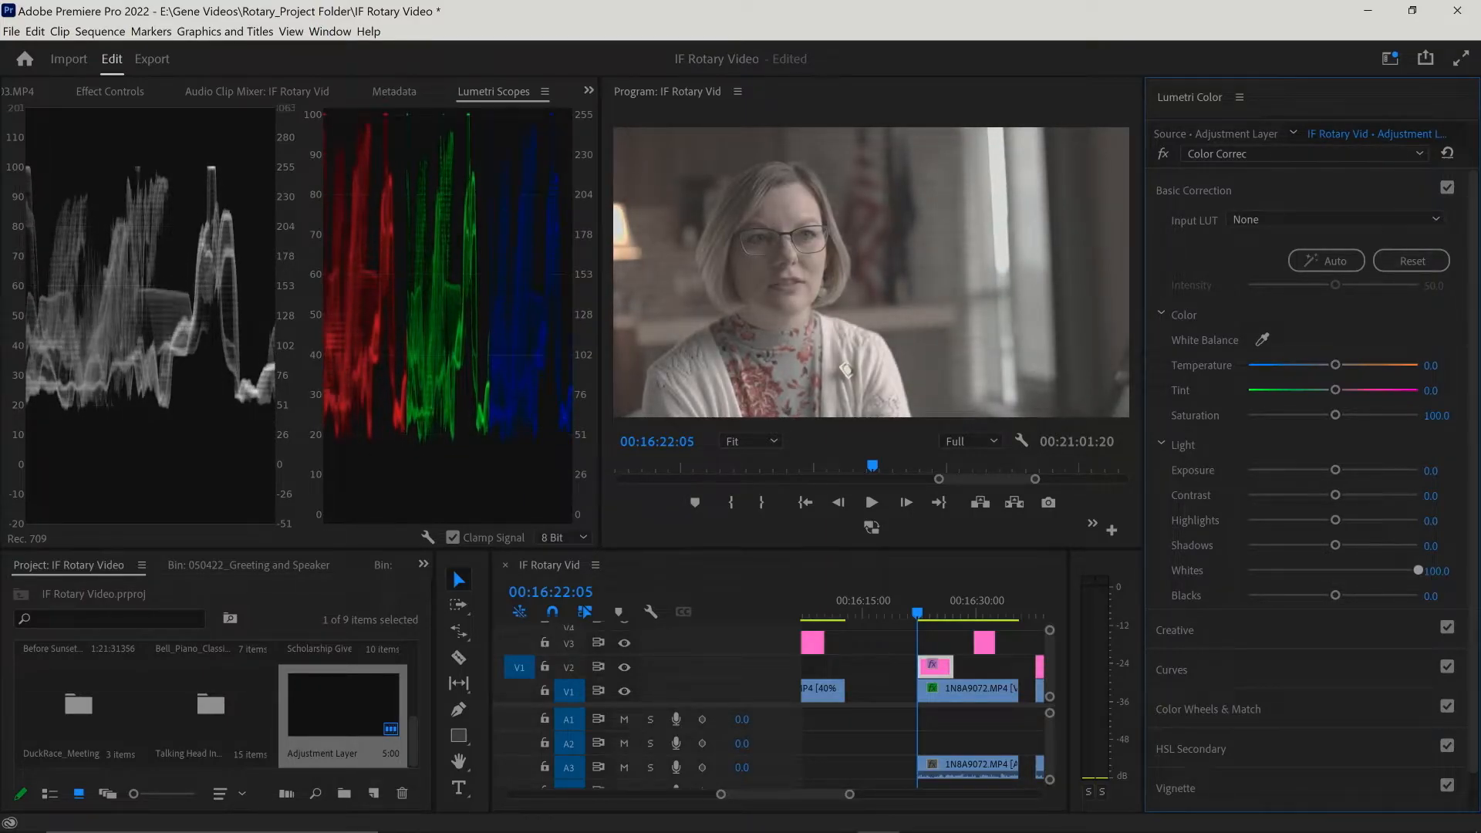
left_click_drag(1337, 596, 1105, 651)
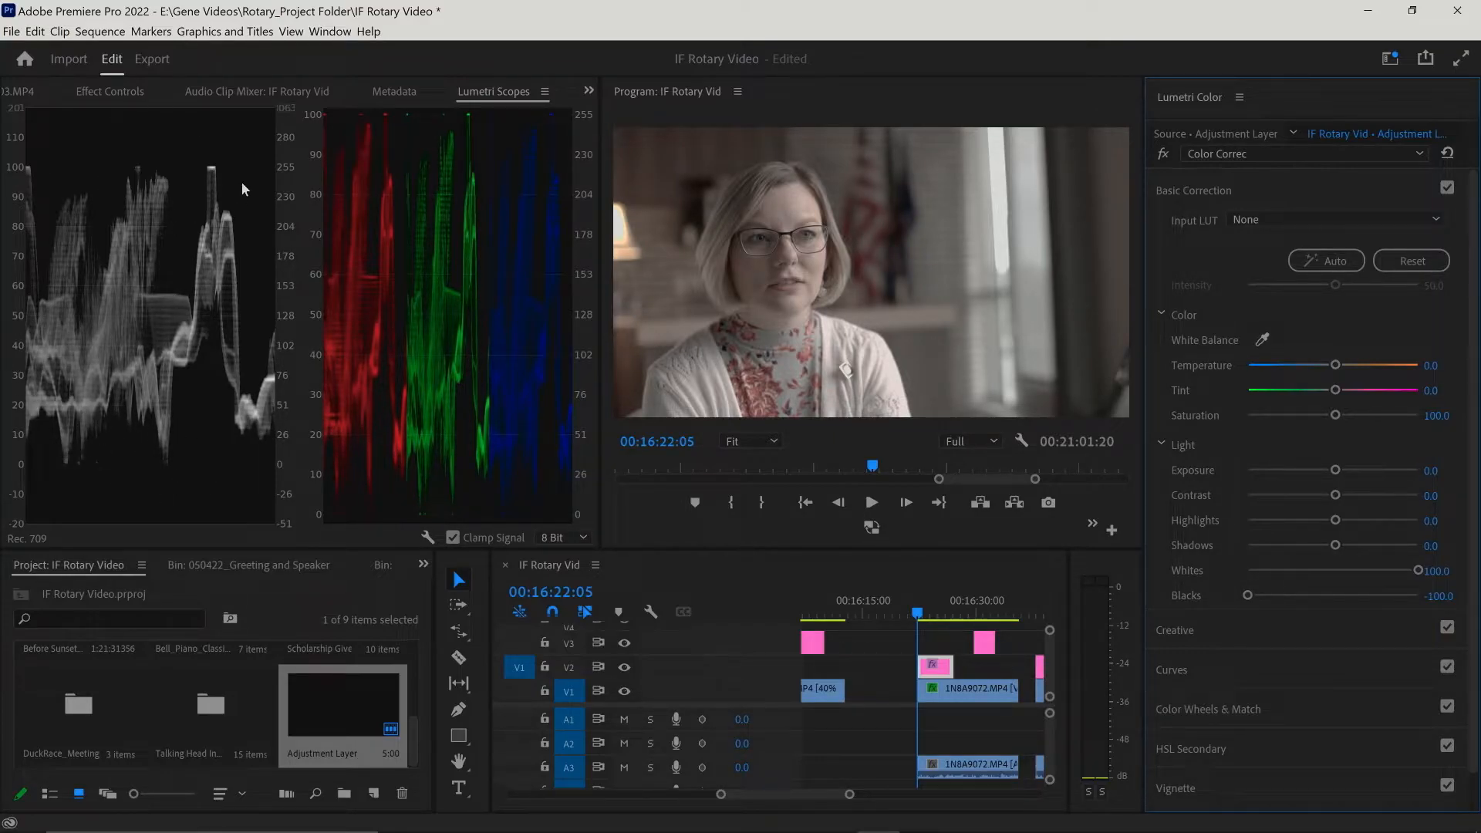
left_click(1439, 570)
type("0")
key("Tab")
type("0")
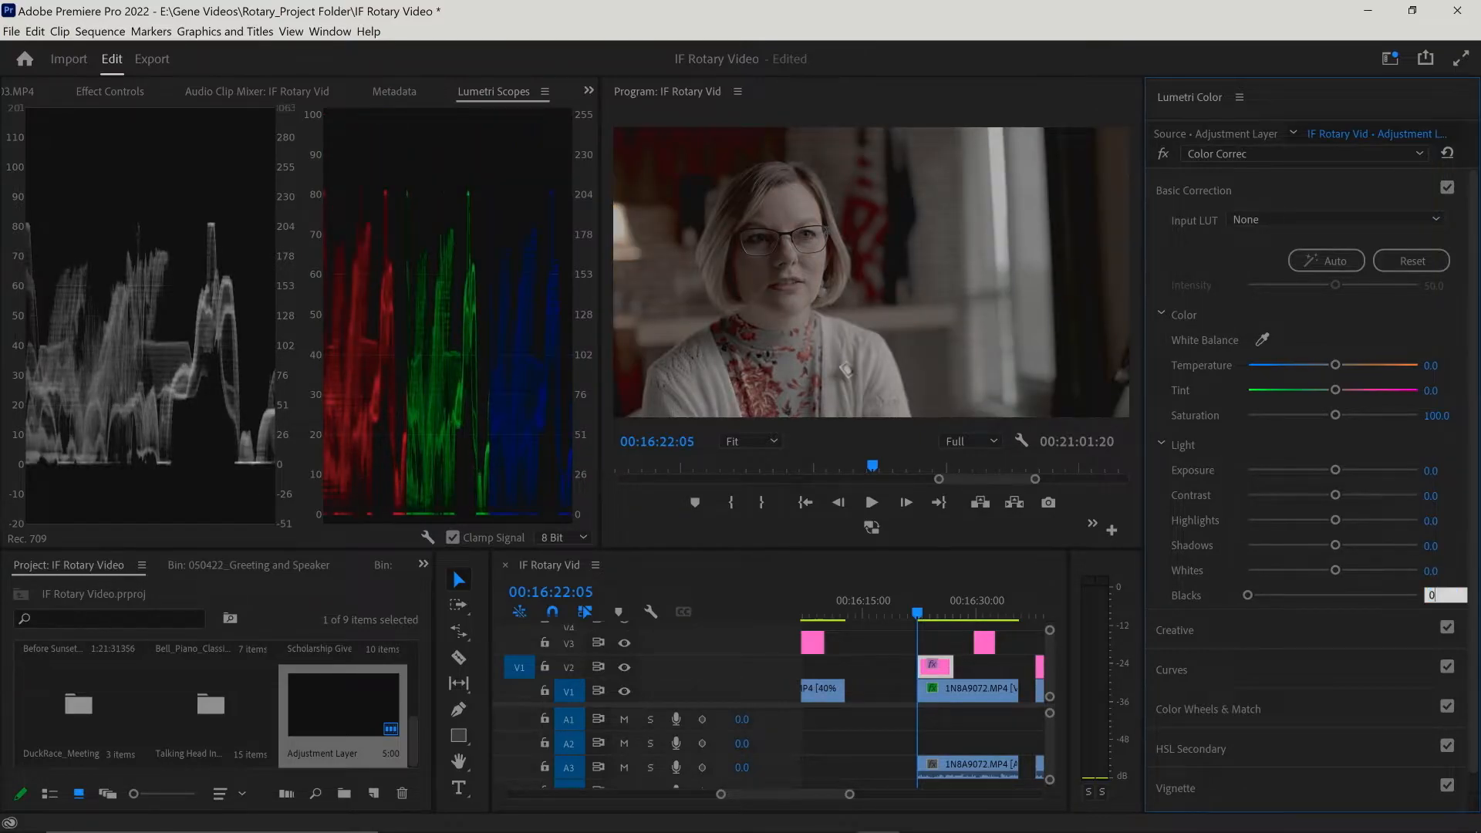
key("Return")
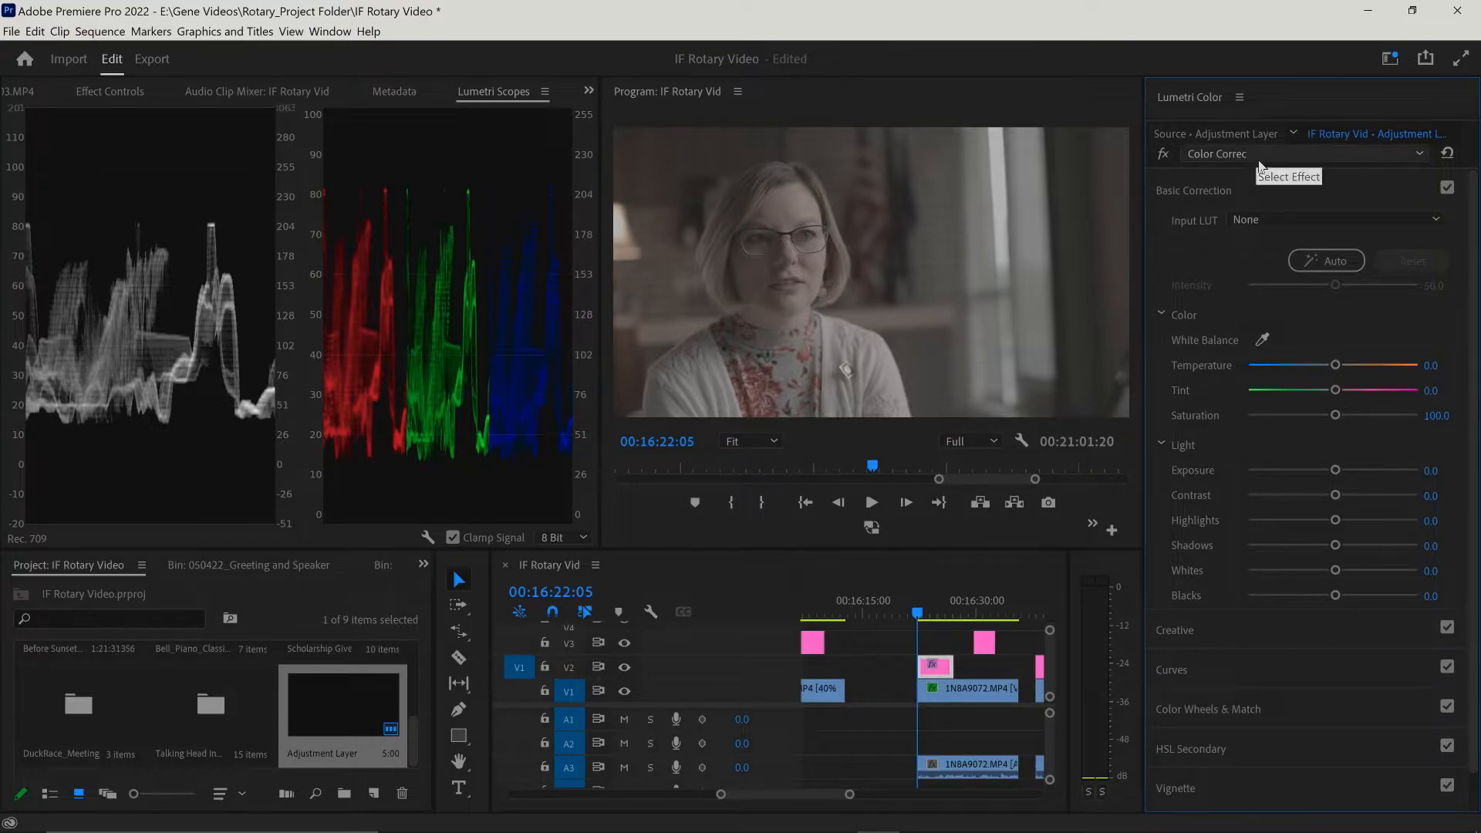
Step: Adjust the Basic Correction: Whites 65.0, Blacks -70.6, Highlights -13.0 and Saturation 150
left_click_drag(1337, 572, 1272, 619)
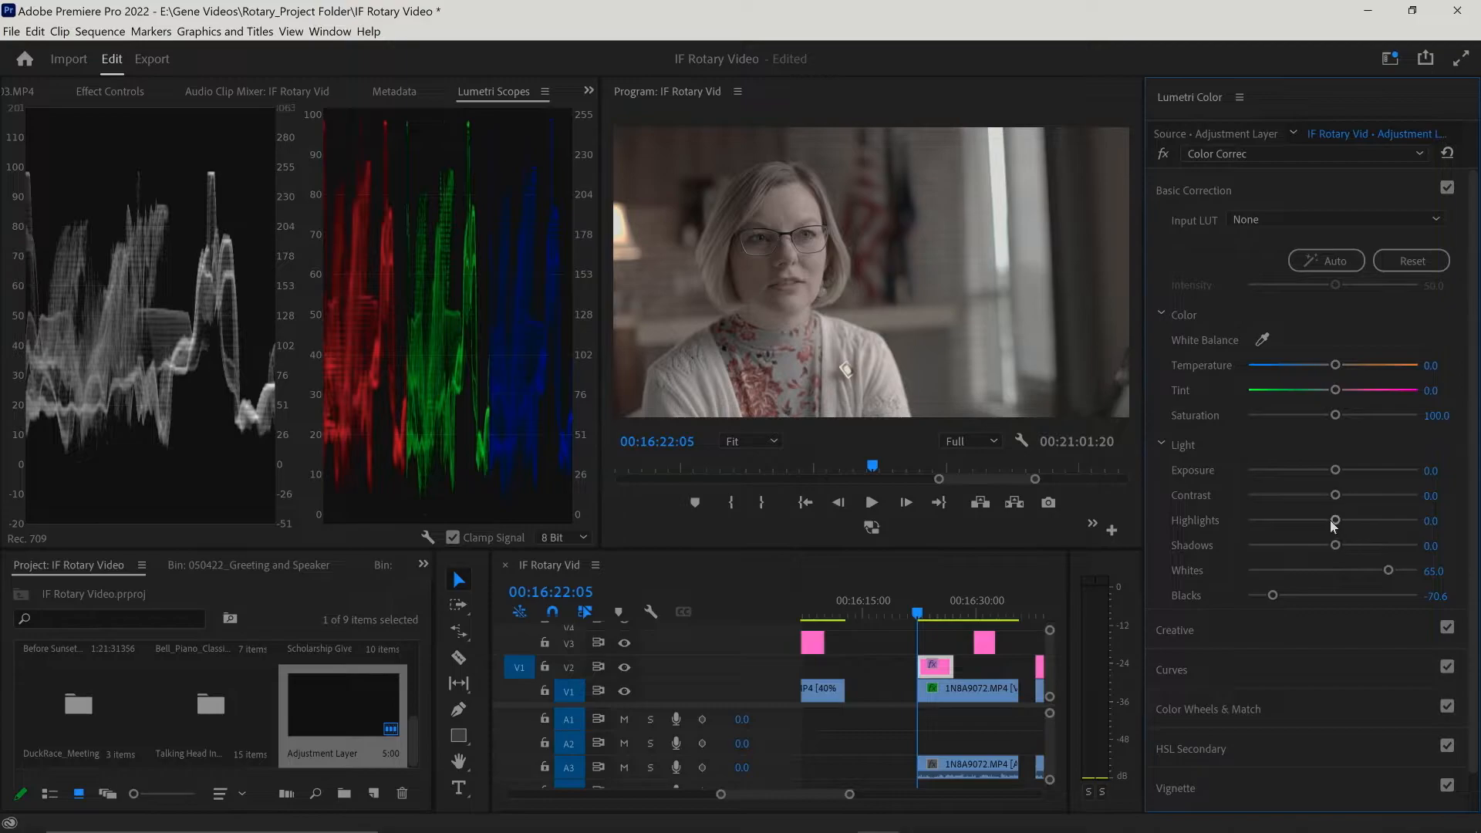
left_click_drag(1336, 520, 1321, 528)
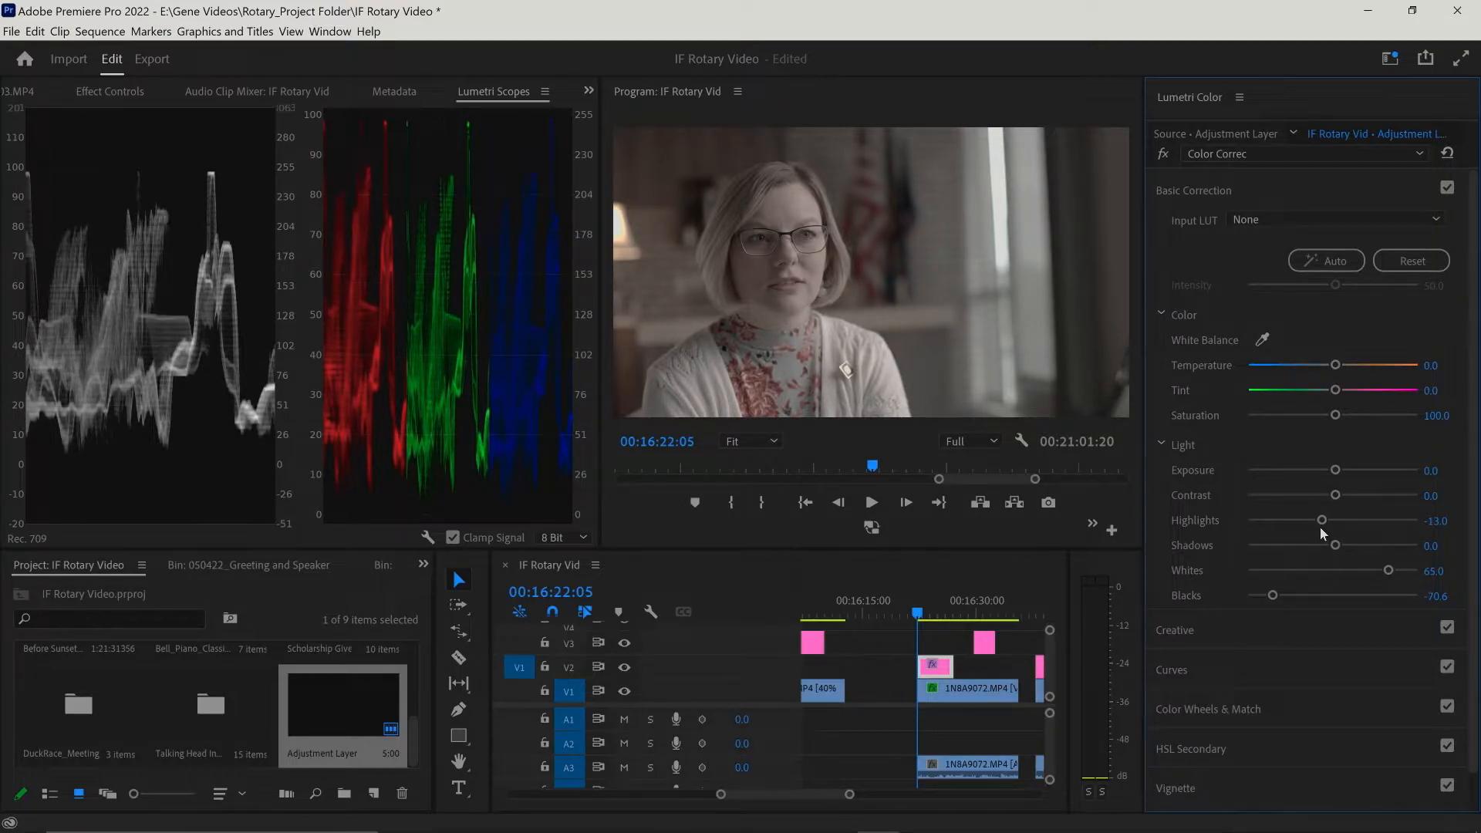
left_click_drag(1334, 421, 1374, 437)
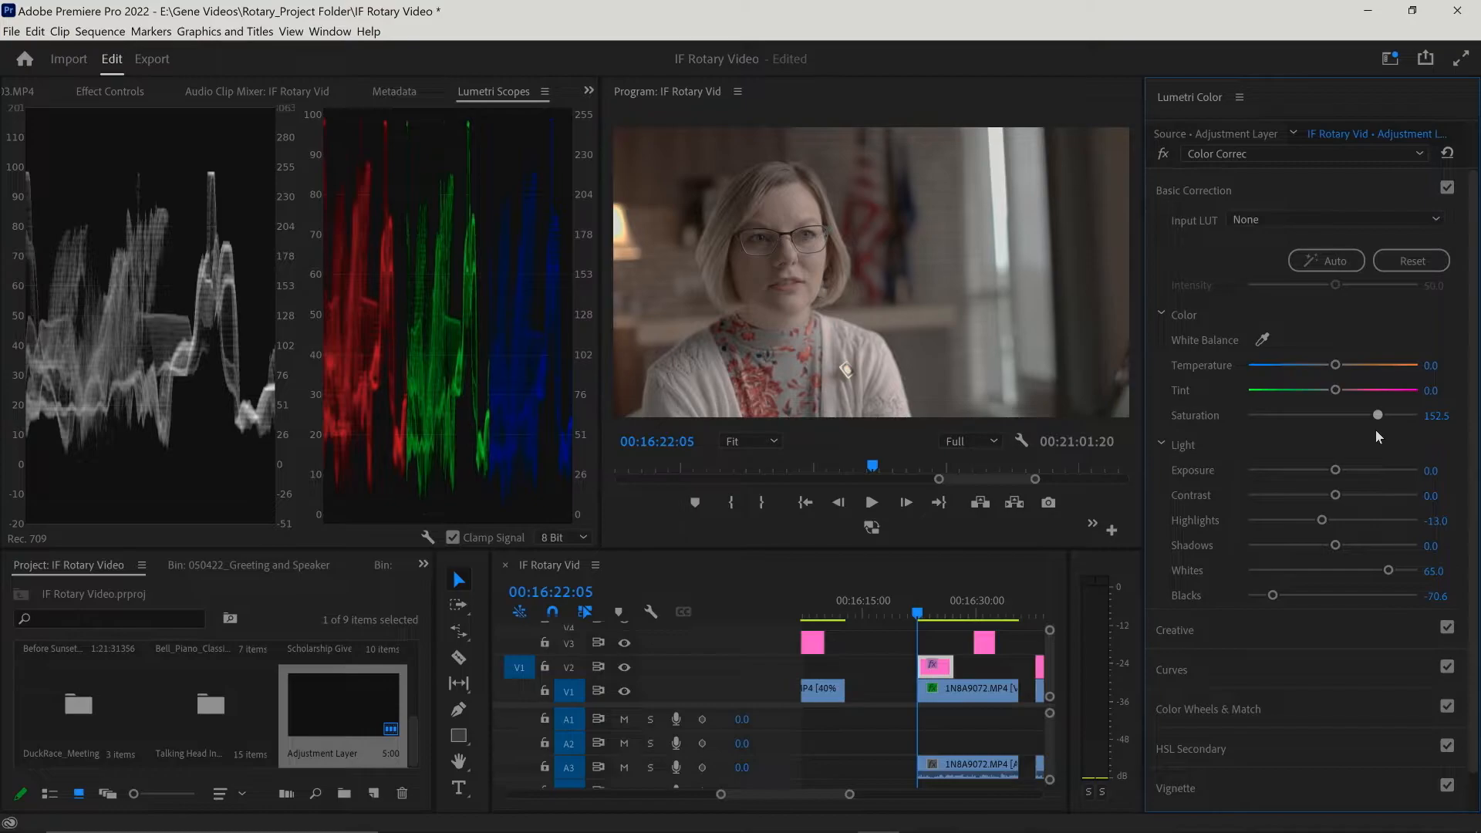
left_click(1442, 415)
type("5")
key("BackSpace")
type("150")
key("Return")
Step: Shape the white RGB curve into a gentle S-curve with a slightly raised highlight point and a slightly lowered shadow point
left_click(1266, 671)
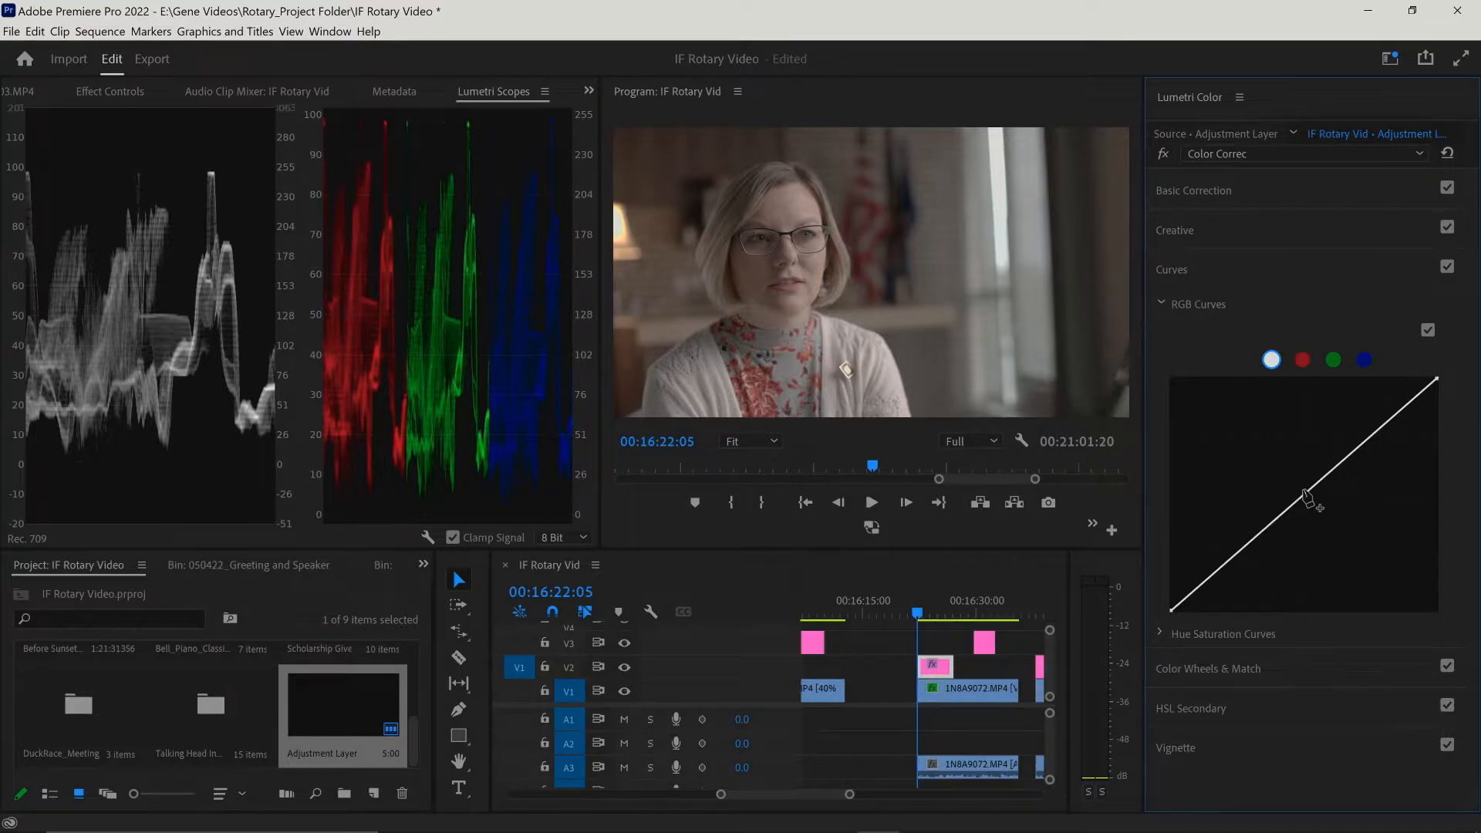
left_click(1374, 433)
left_click(1239, 551)
left_click_drag(1372, 436, 1367, 430)
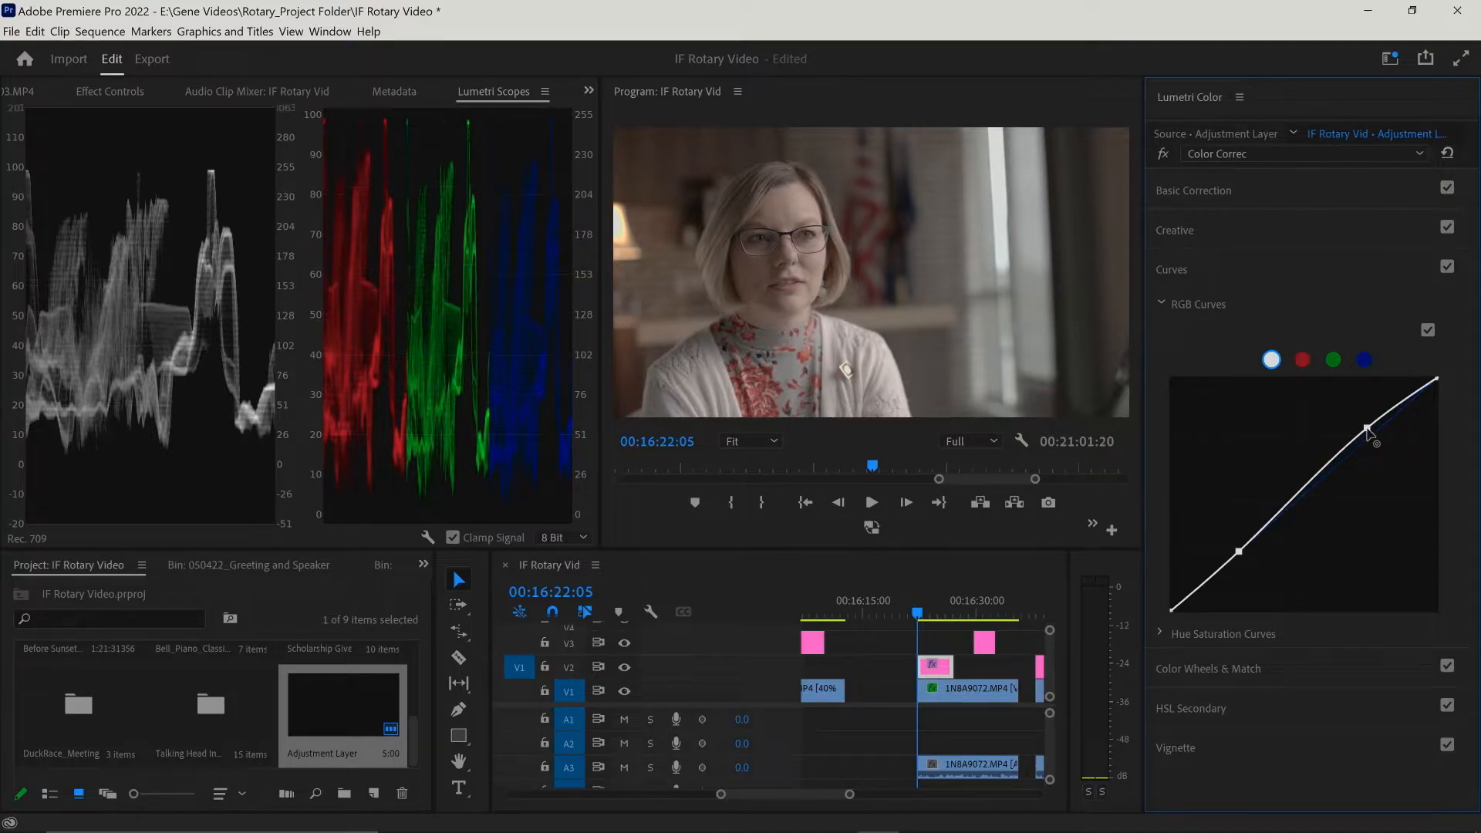
left_click_drag(1239, 551, 1245, 557)
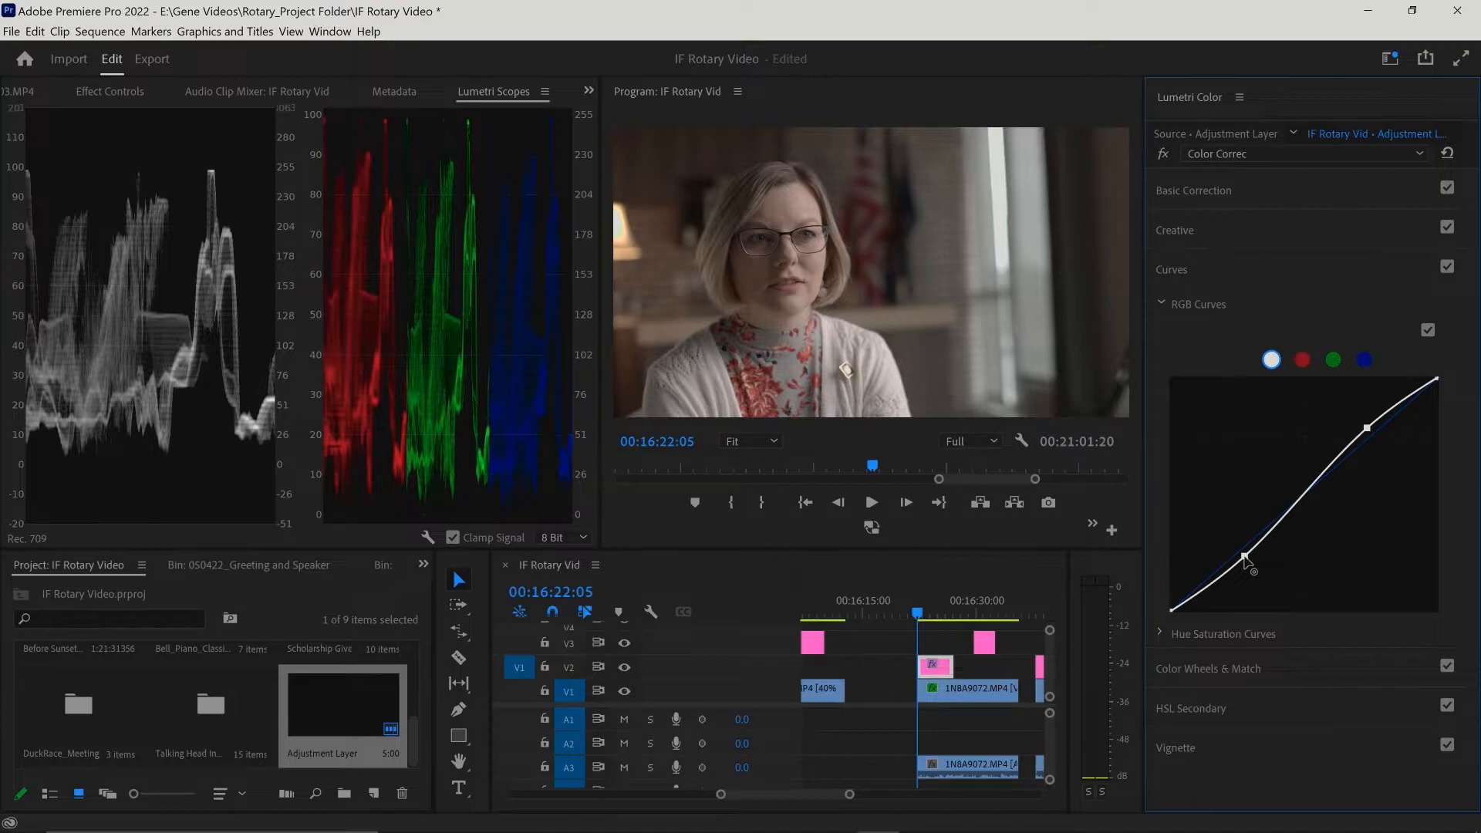
left_click_drag(1246, 561, 1246, 564)
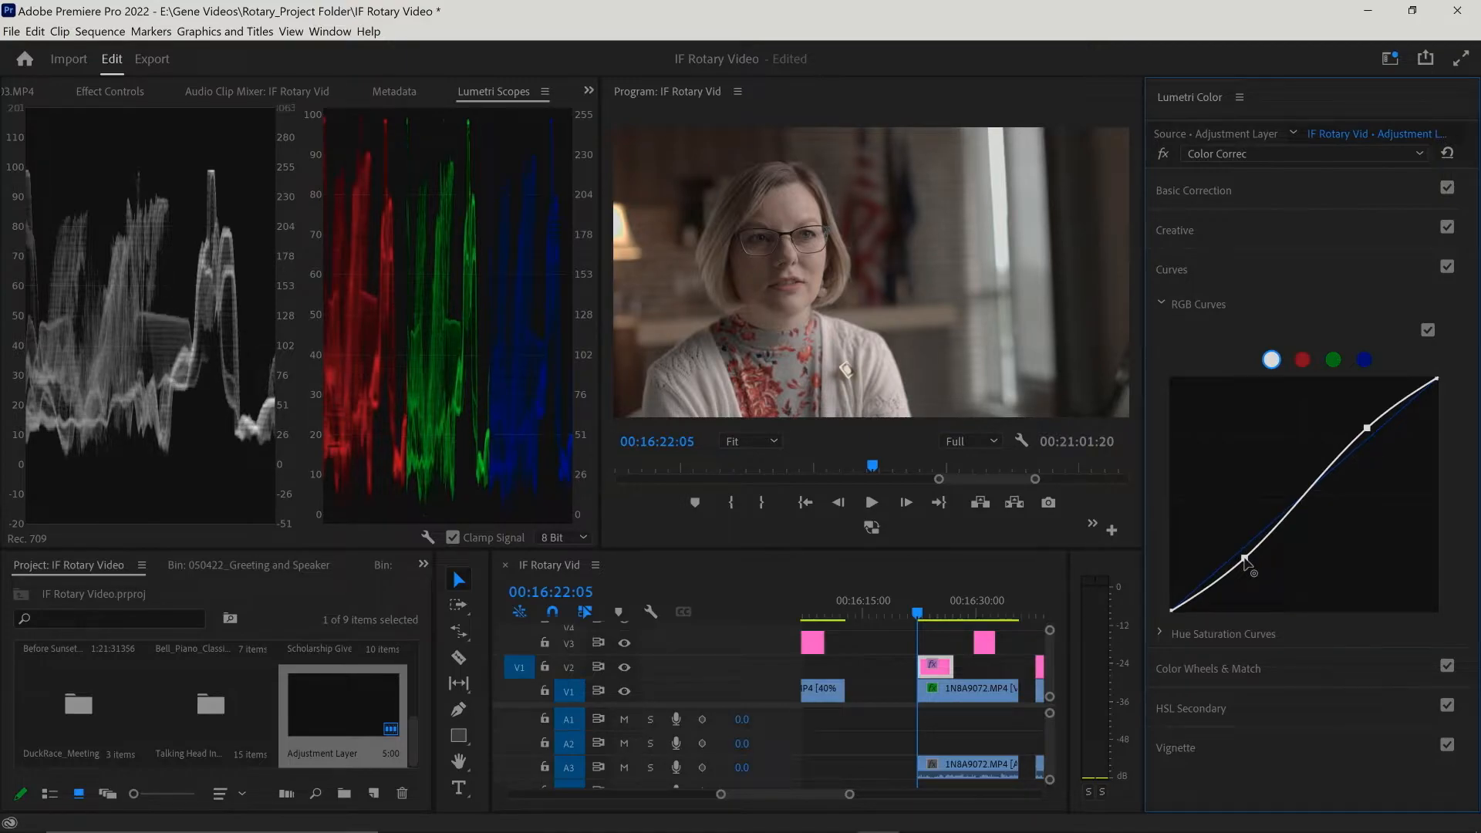
Step: Fine-tune the Basic Correction by setting Whites to 62.7 and Blacks to -68.4
left_click(1184, 194)
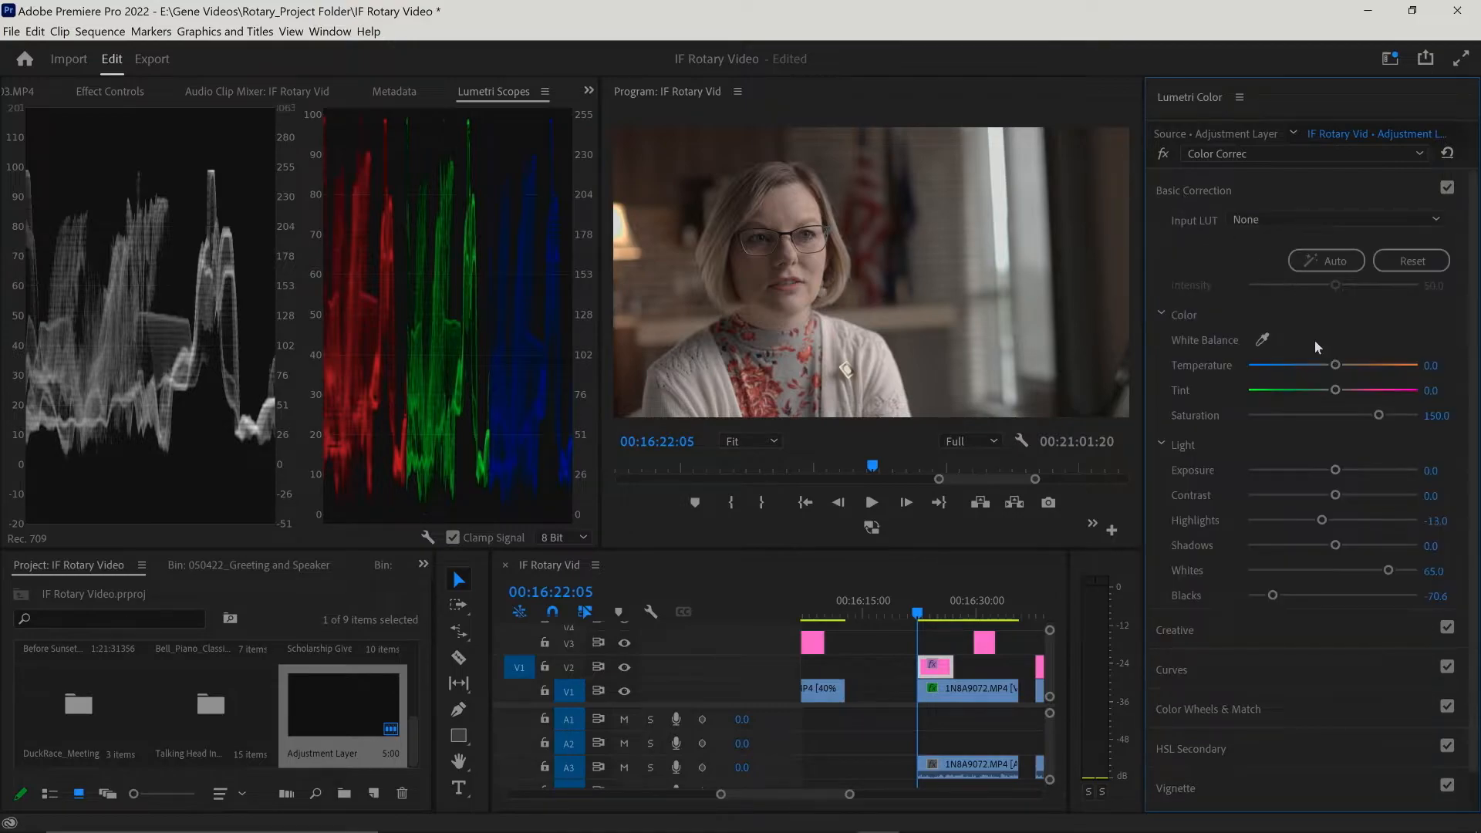
left_click_drag(1387, 573, 1385, 569)
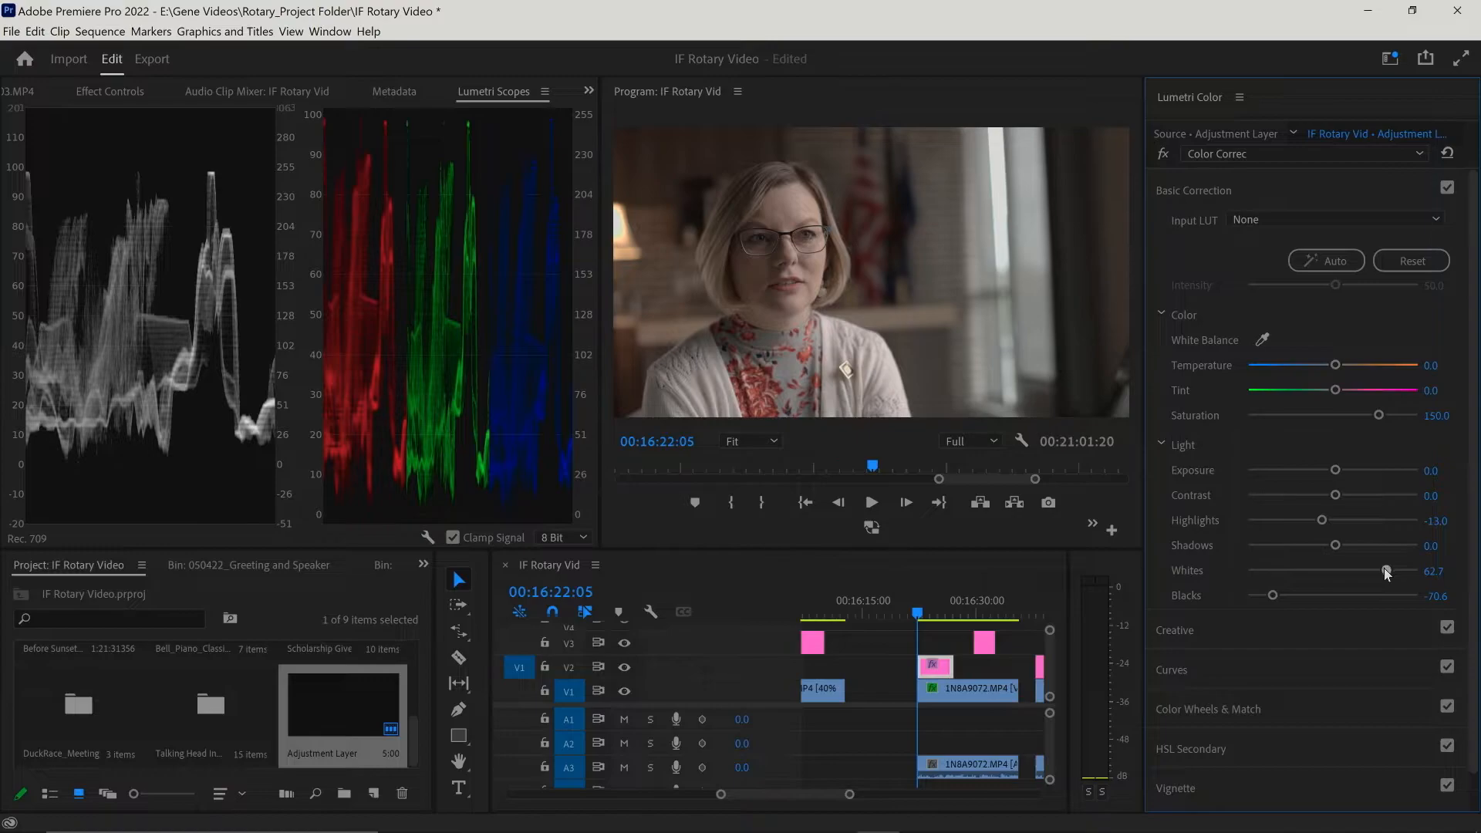
left_click_drag(1273, 598, 1275, 599)
Step: Slightly adjust the midpoints of the red and blue RGB curves, and set the Basic Correction Contrast to 7.3
left_click(1275, 670)
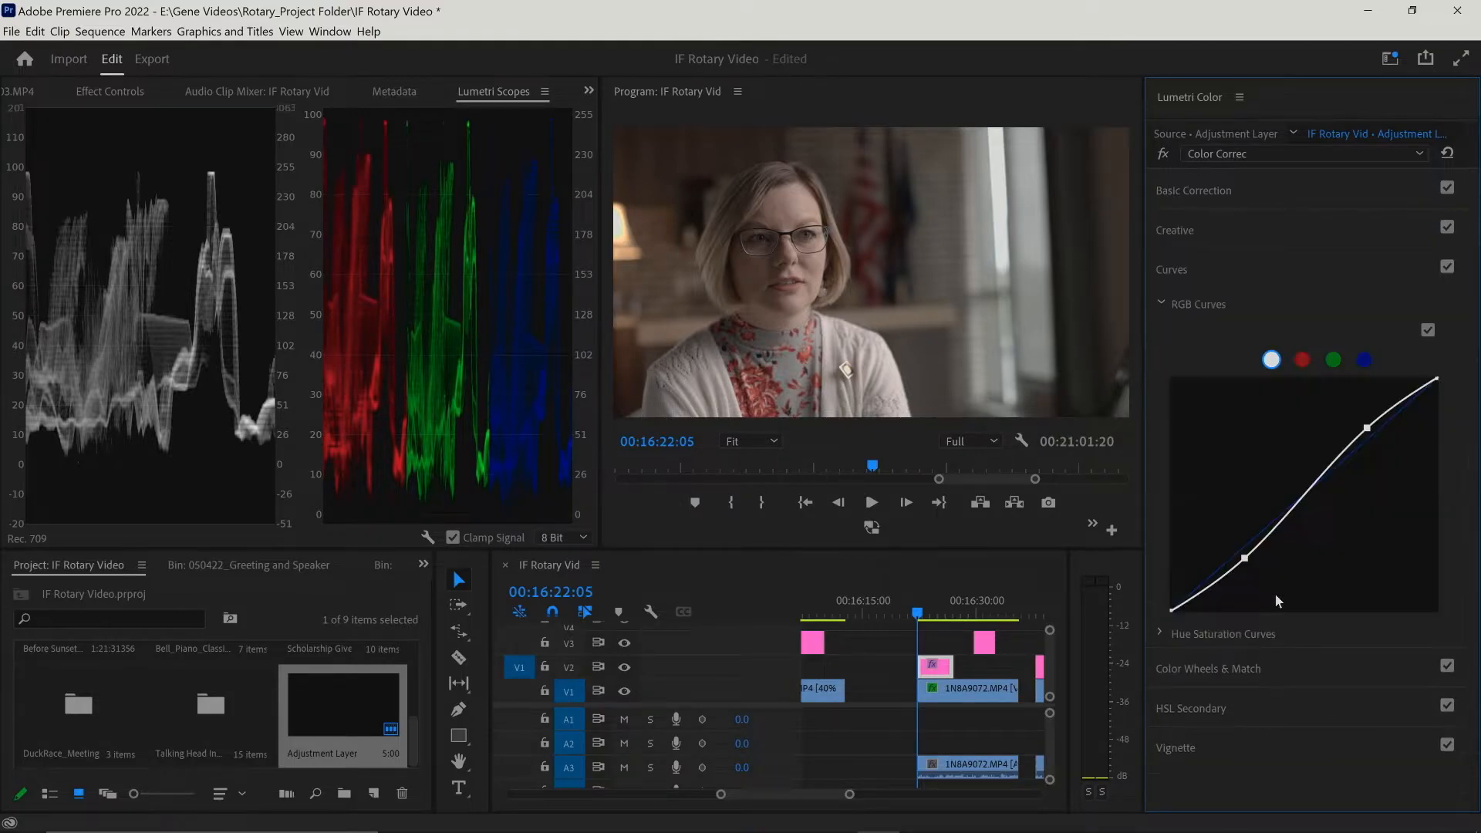
left_click(1304, 362)
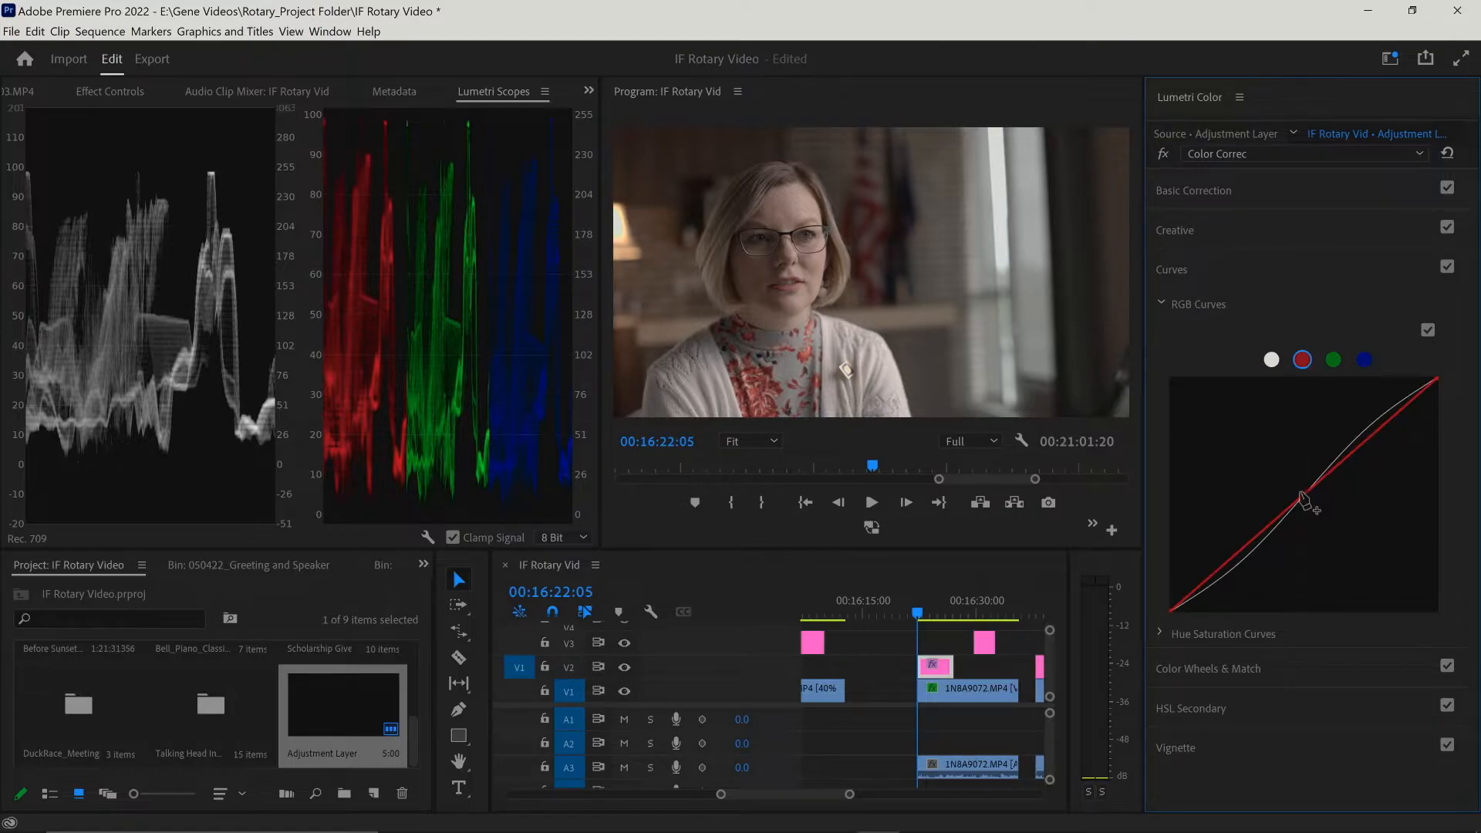
left_click_drag(1305, 493, 1304, 495)
left_click(1363, 362)
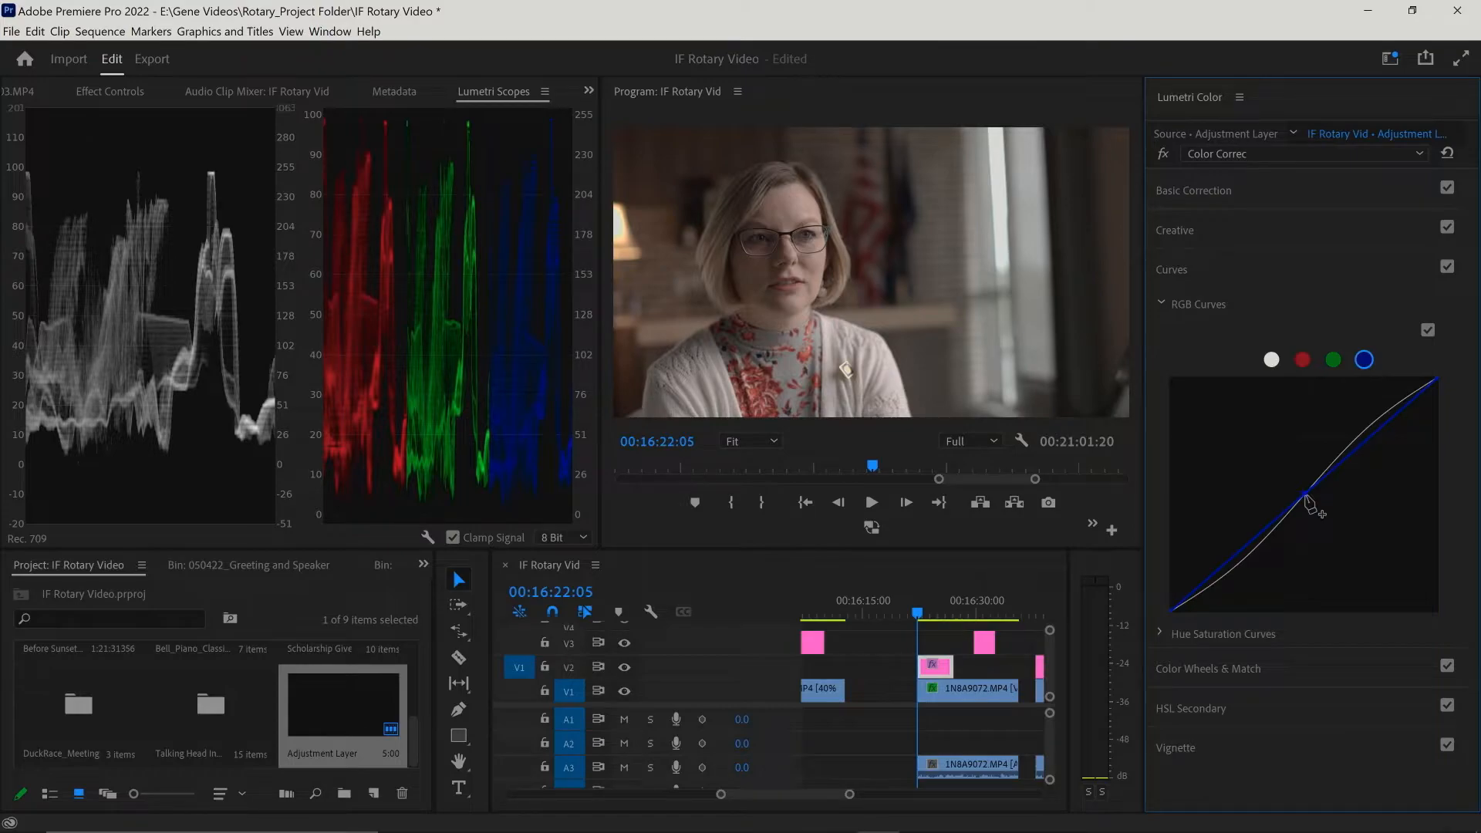
left_click_drag(1305, 495, 1303, 494)
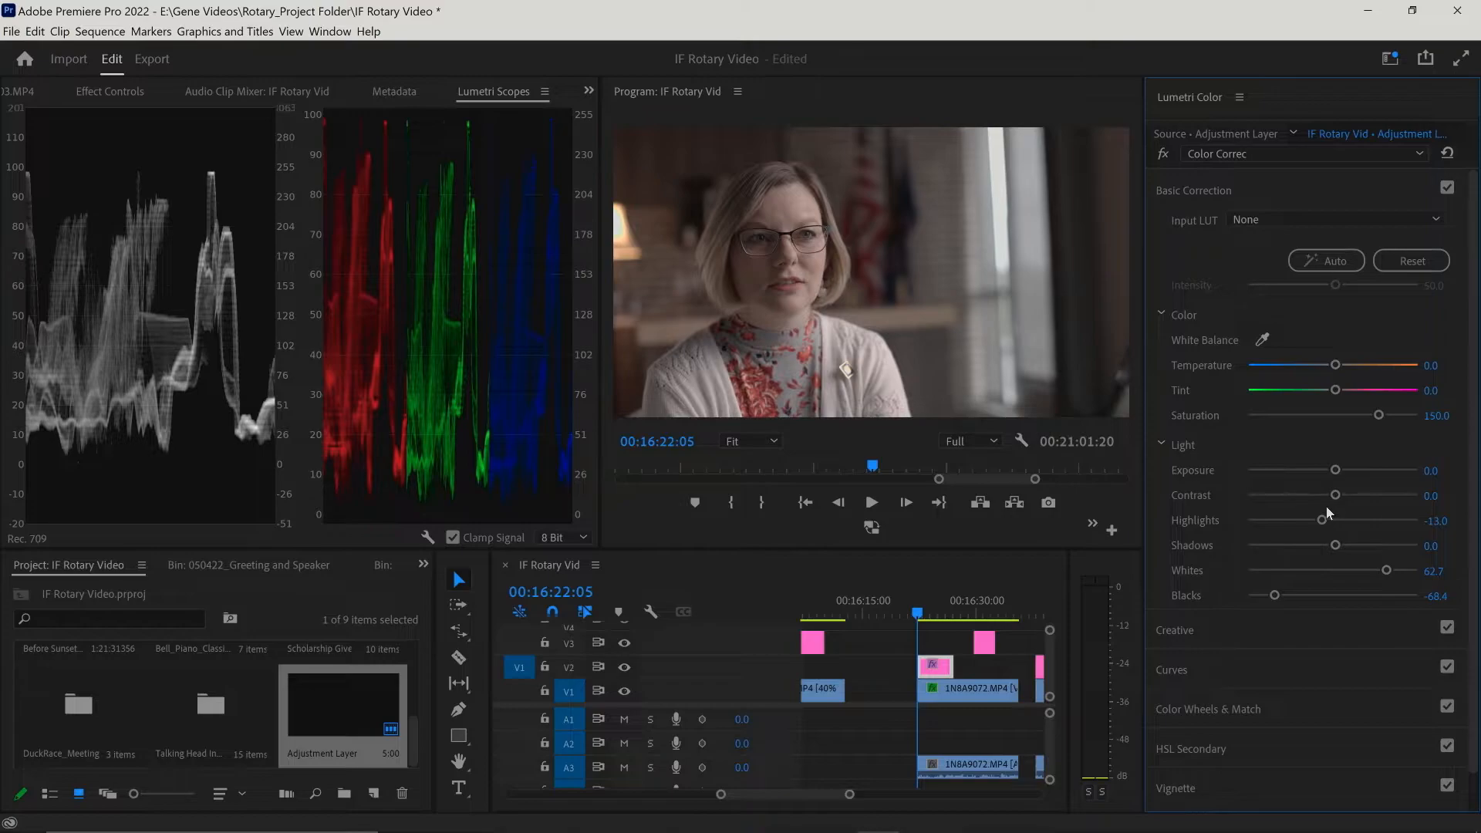
left_click_drag(1339, 495, 1337, 499)
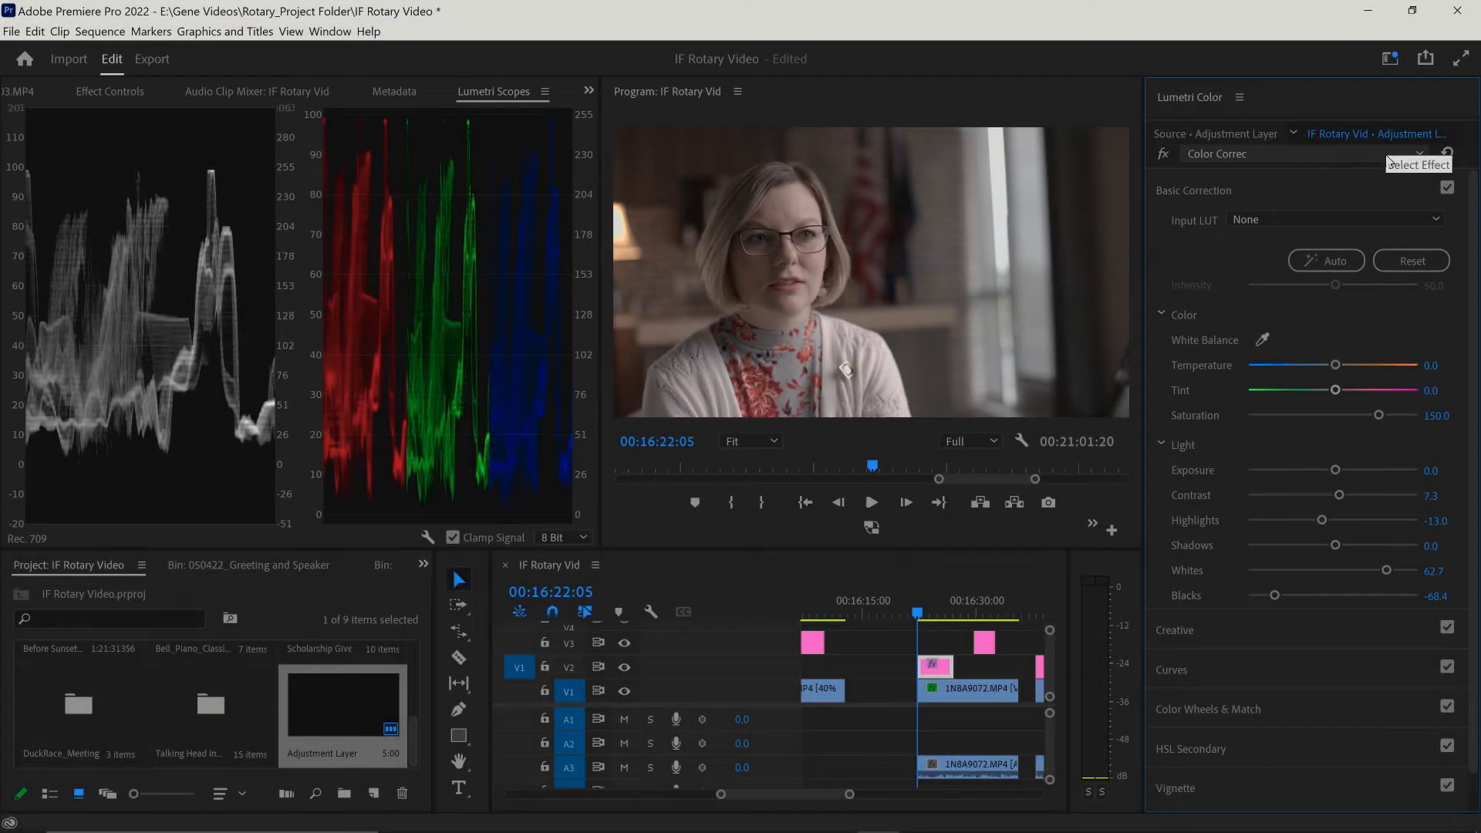
Step: Add a second Lumetri Color effect to the adjustment layer and rename it Skin Tone
left_click(1387, 152)
left_click(1261, 203)
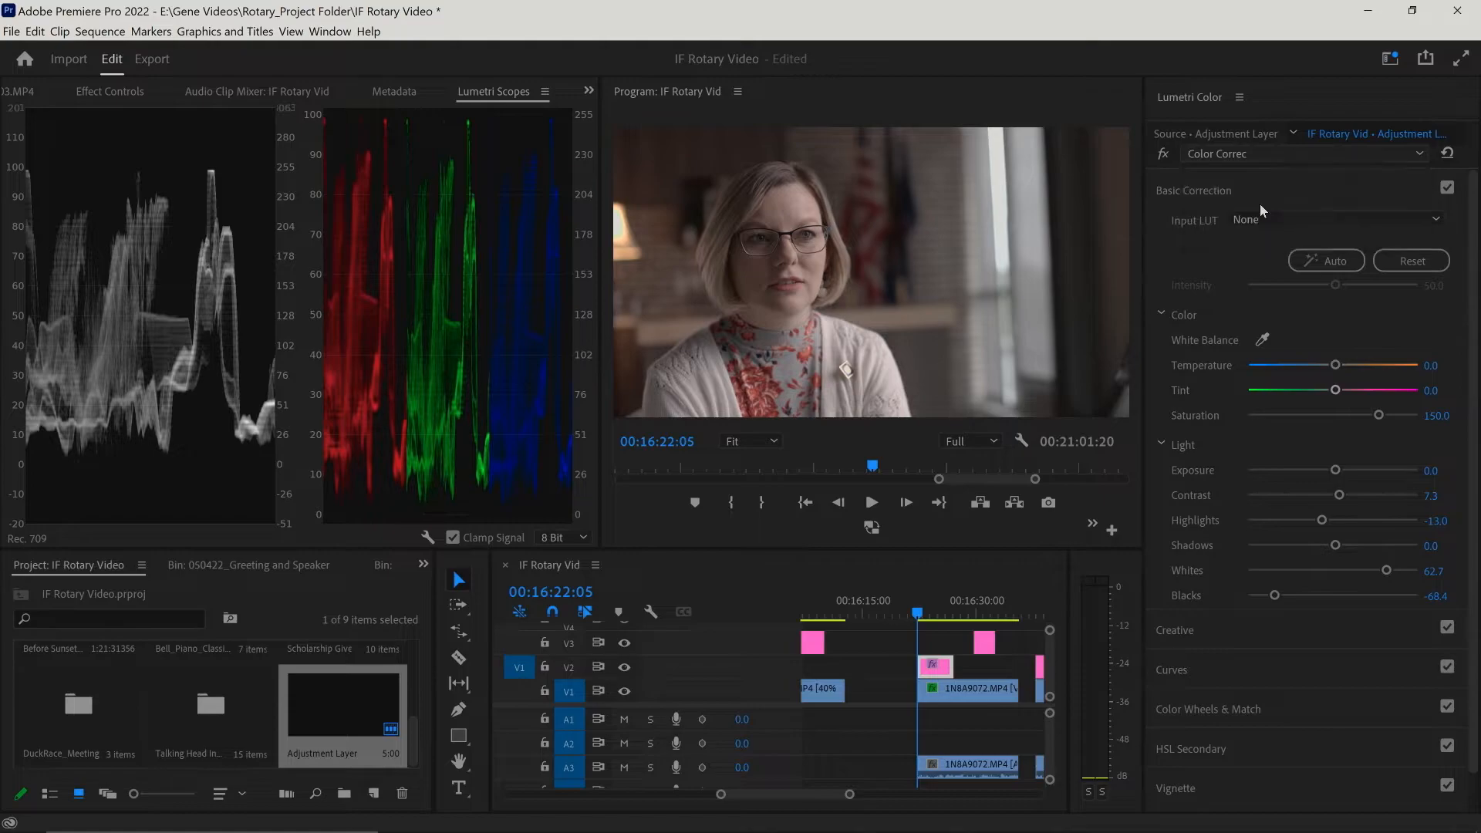
left_click(1346, 155)
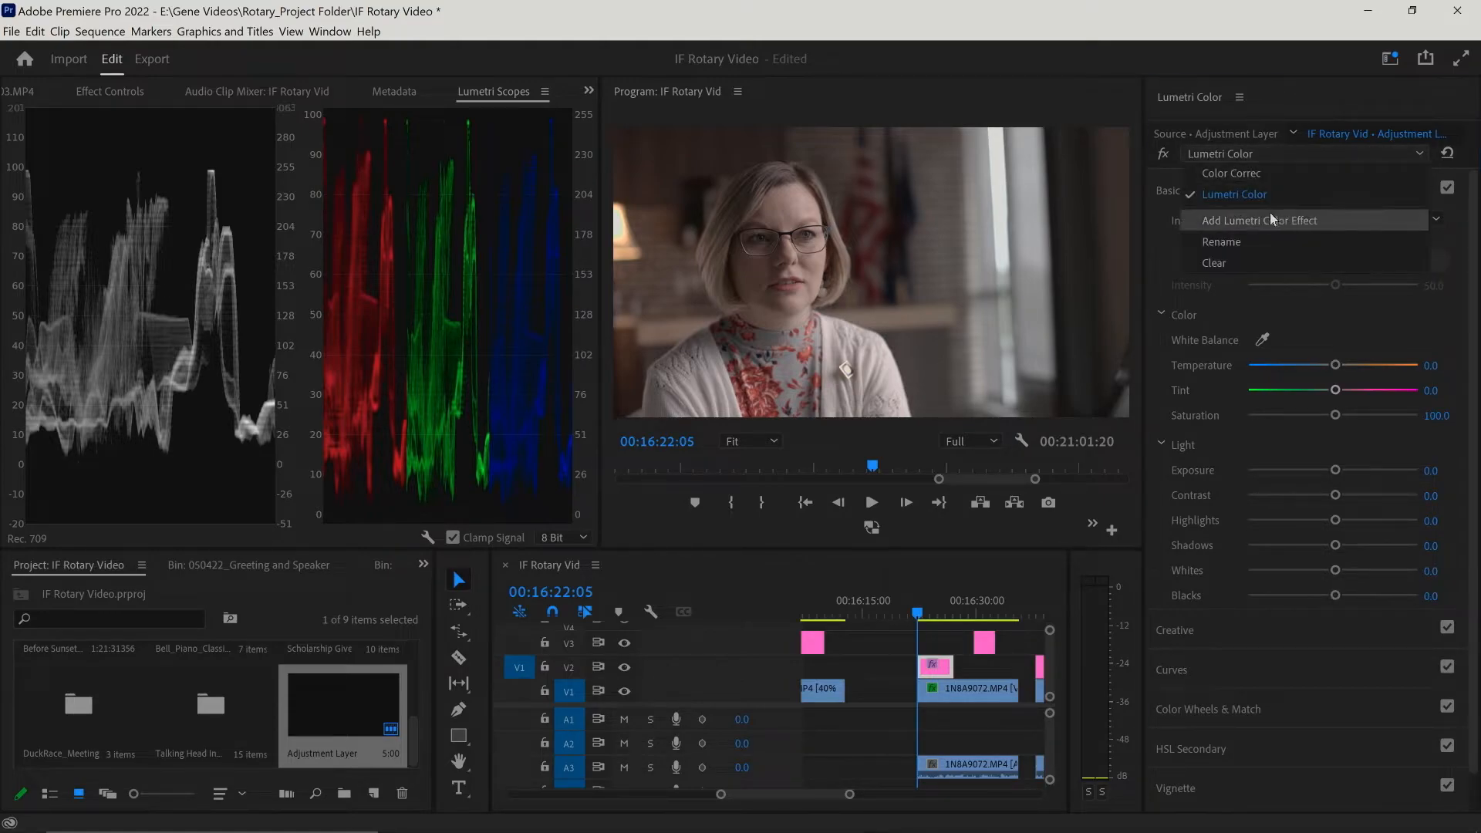
left_click(1216, 242)
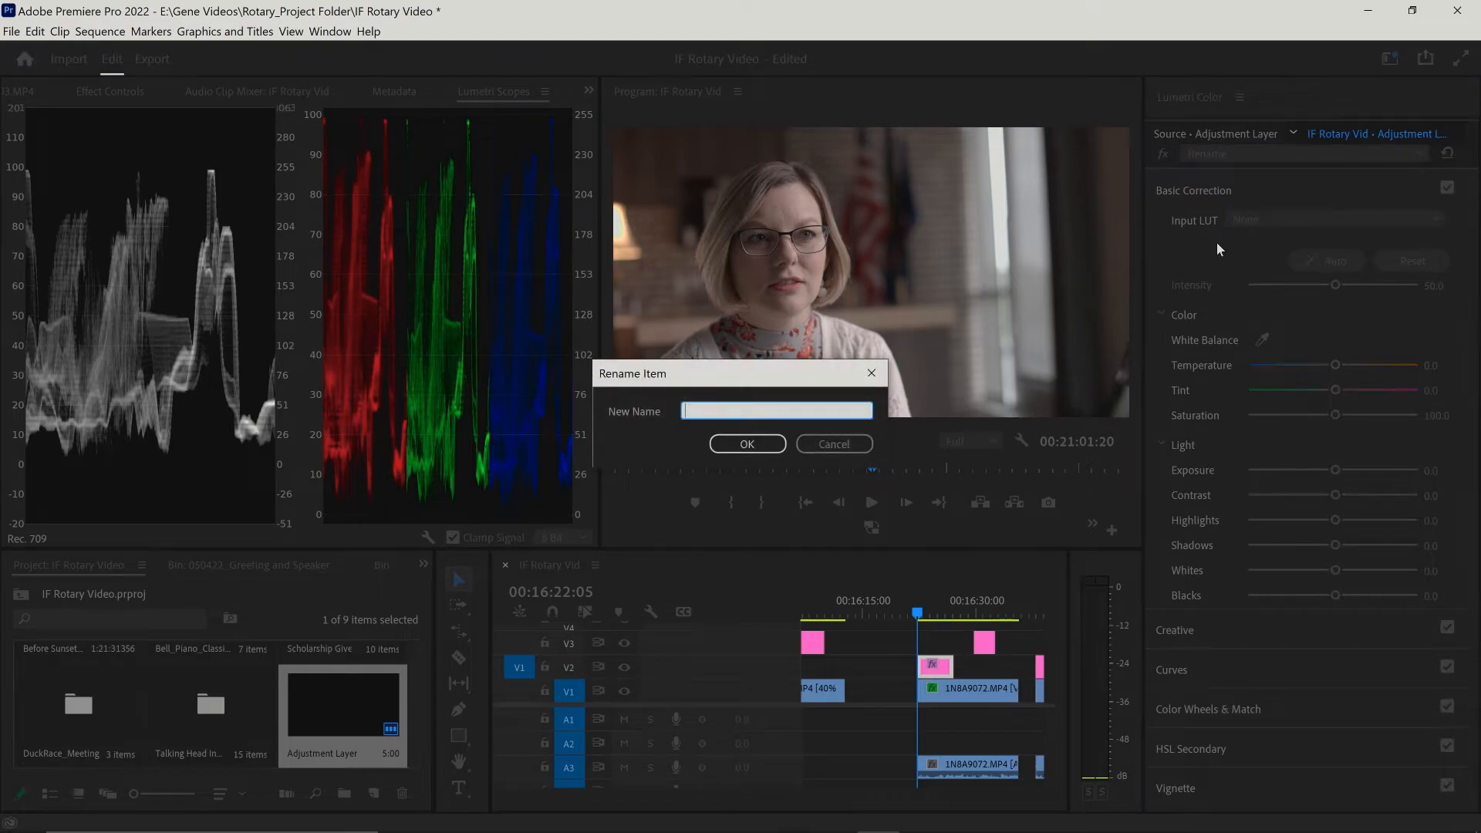
type("Skin Tone")
left_click(748, 445)
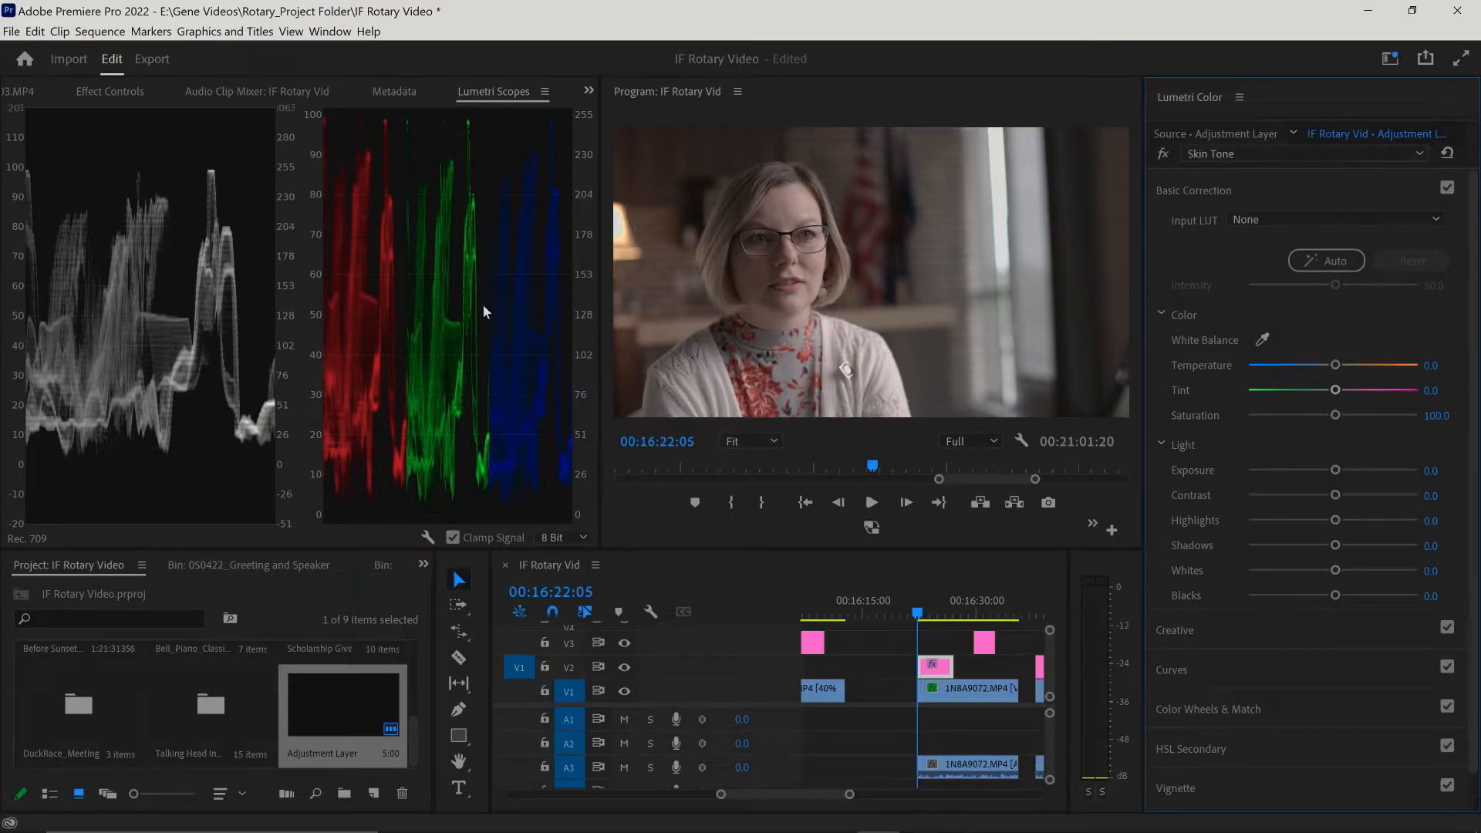
Step: Set the Lumetri Scopes to display only the Vectorscope YUV, removing the RGB parade and luma waveform
right_click(424, 256)
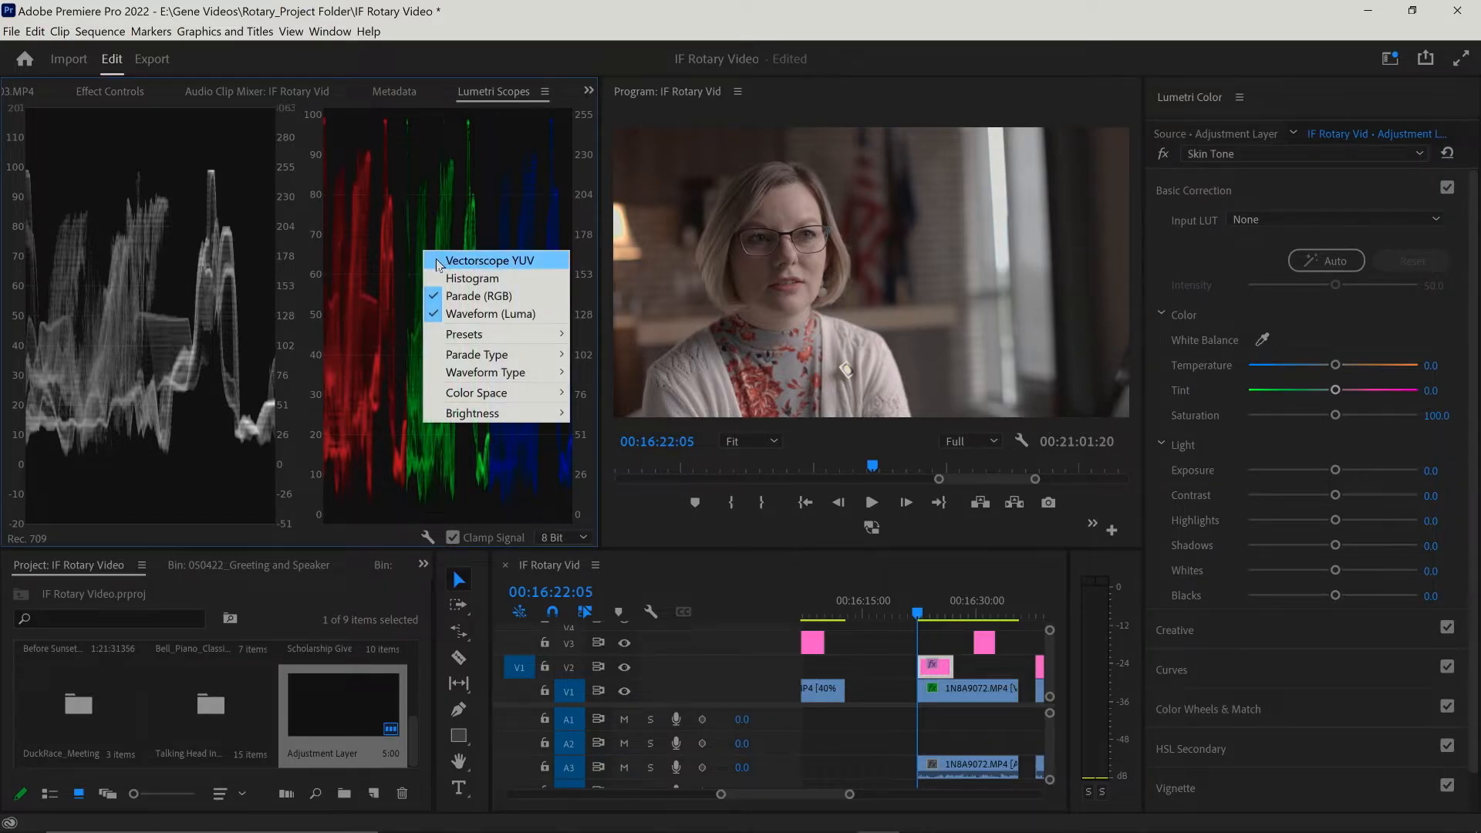
left_click(437, 260)
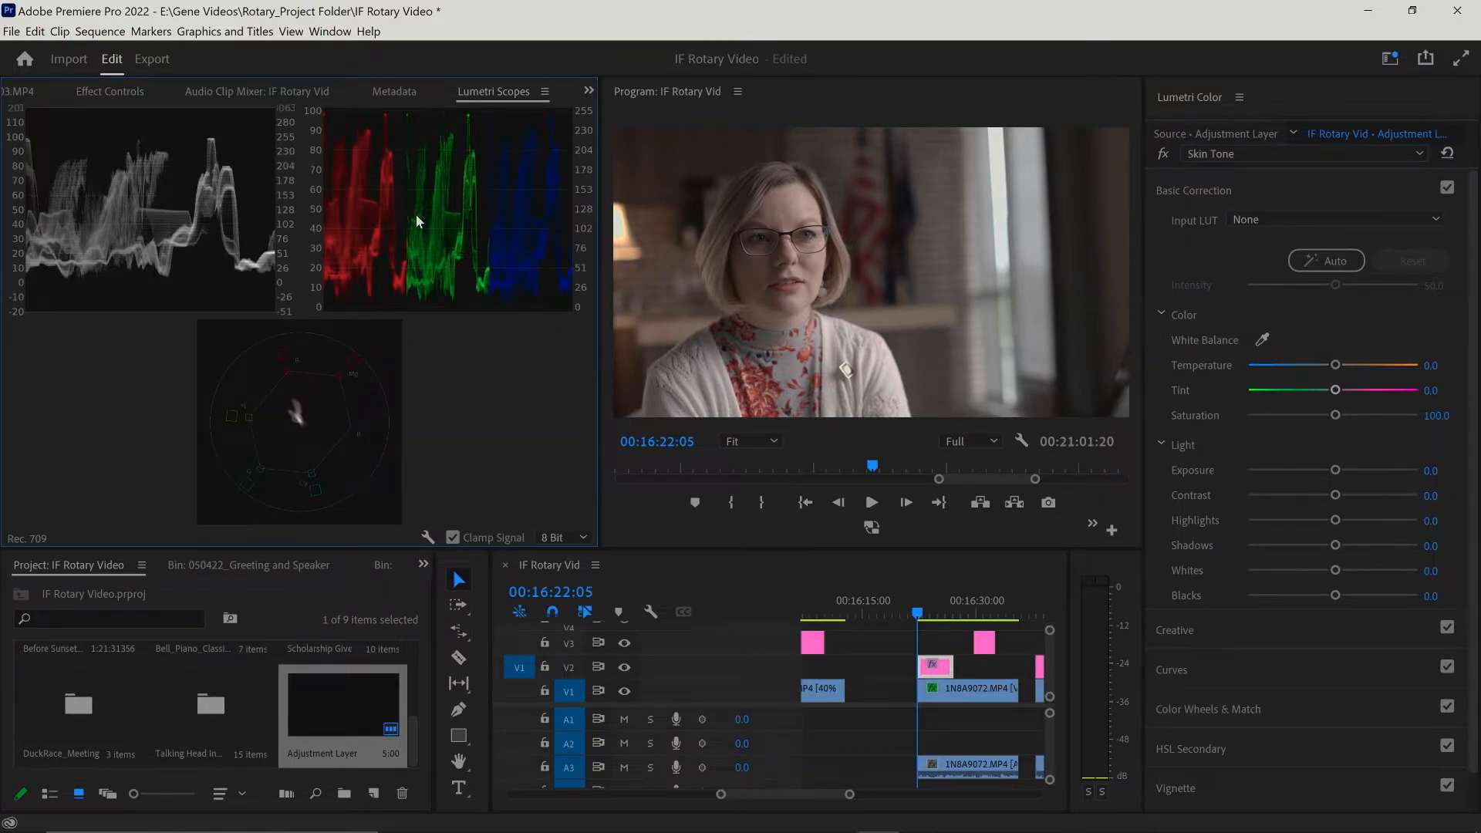
right_click(416, 215)
left_click(429, 261)
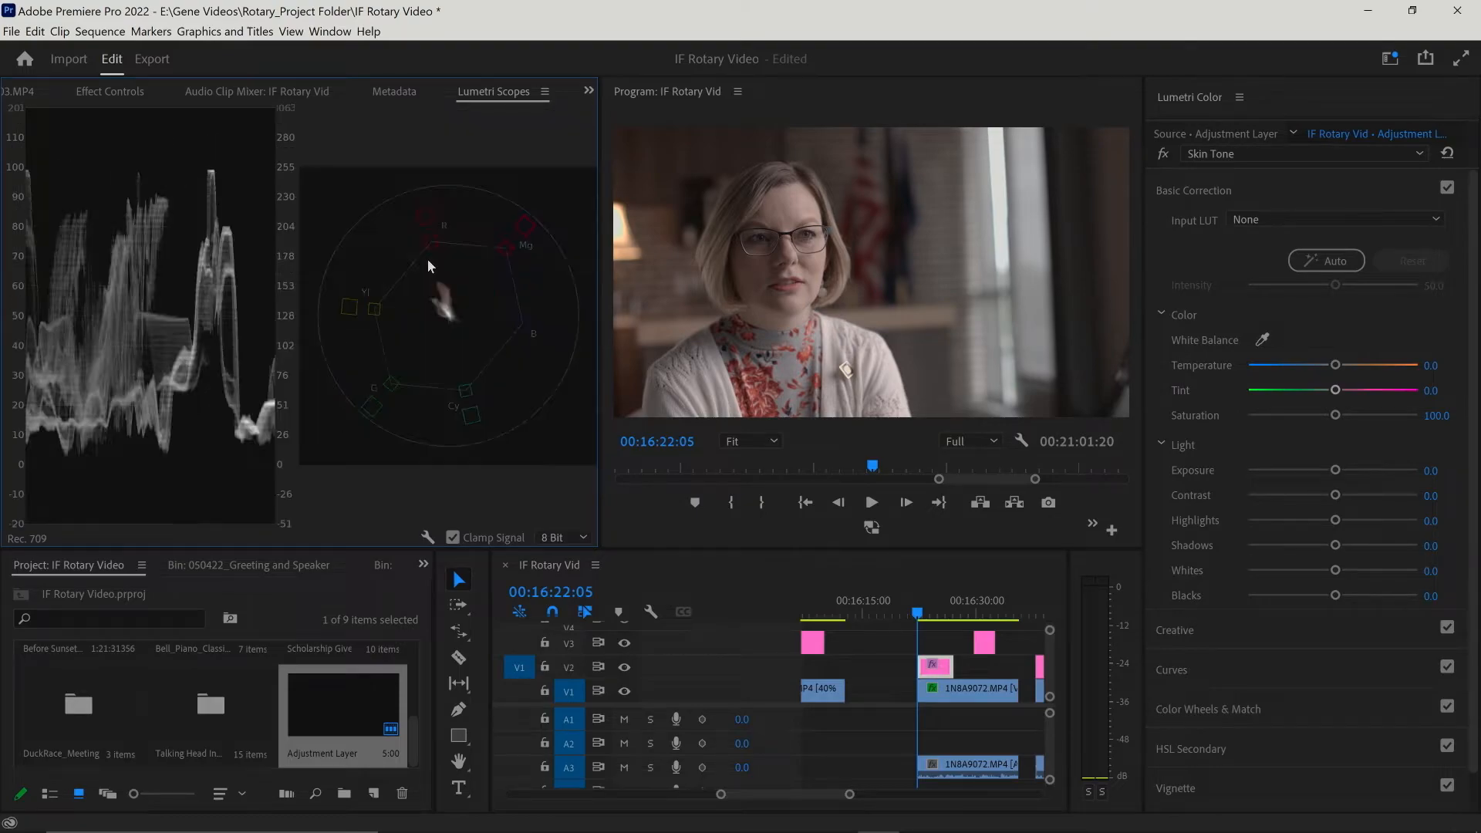
right_click(198, 286)
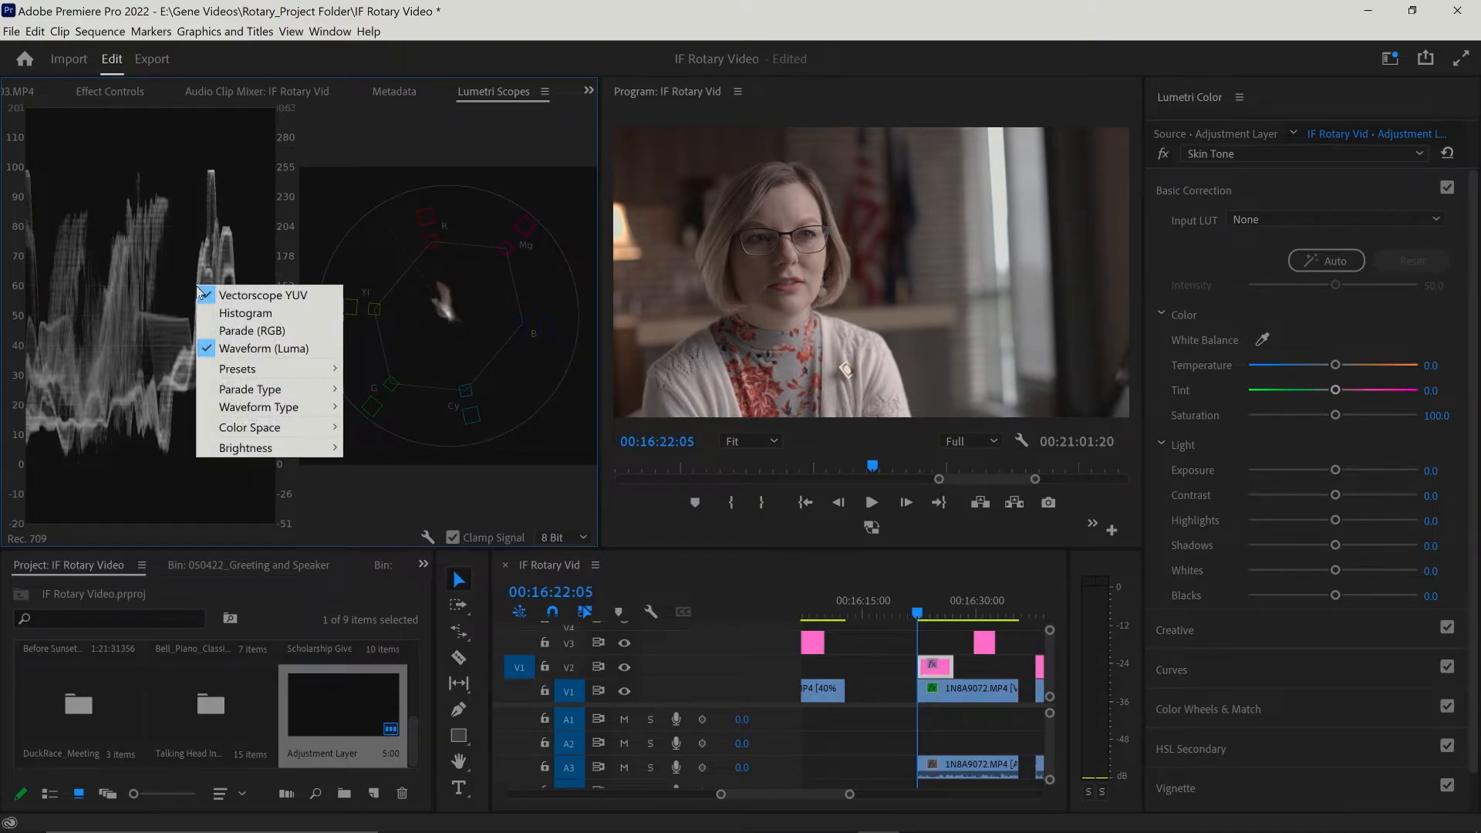
left_click(213, 349)
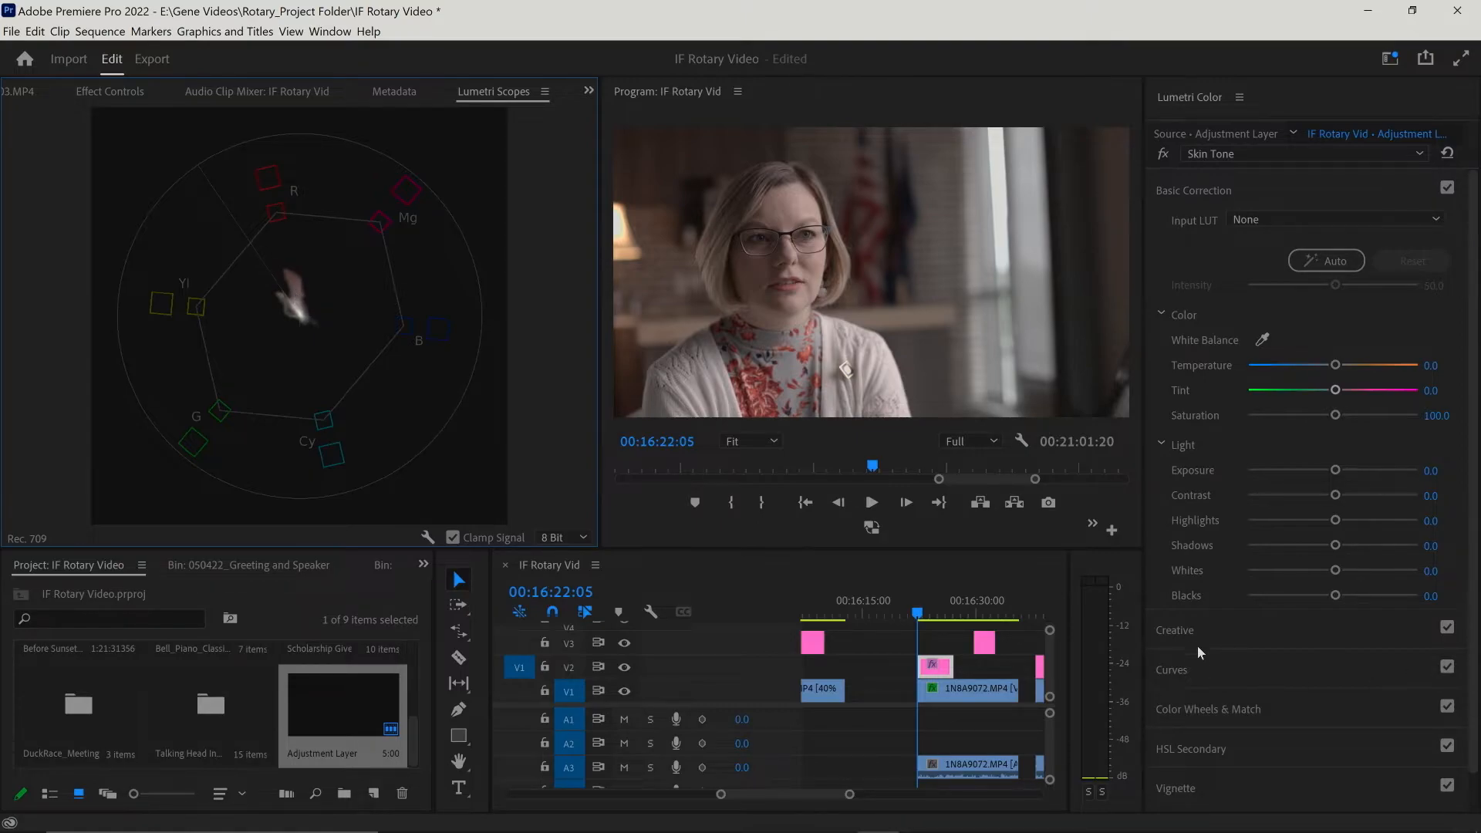
Step: Sample the woman's forehead as the HSL Secondary key color and enable the Color/Gray mask preview
left_click(1189, 747)
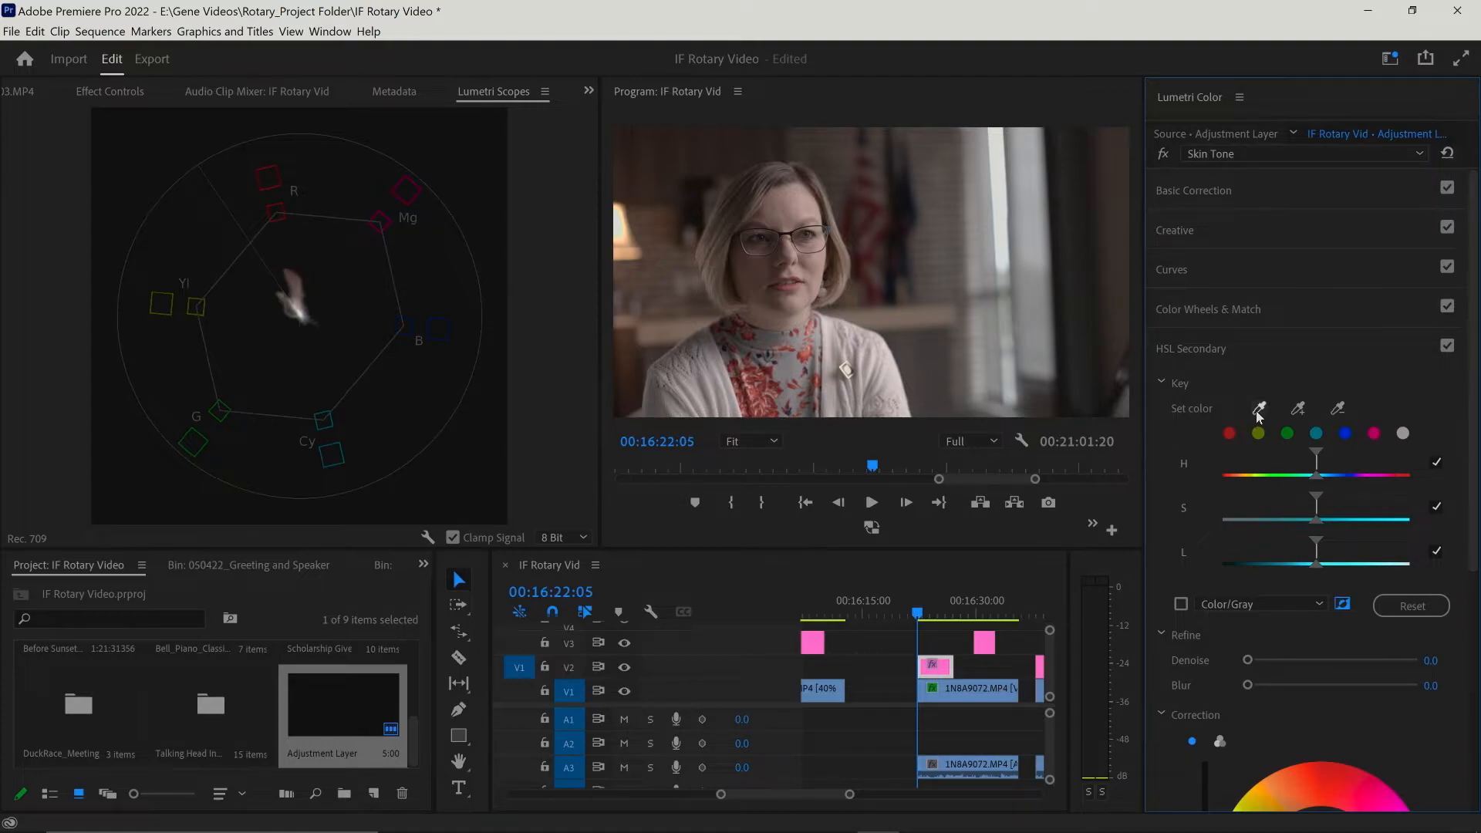
left_click(1259, 409)
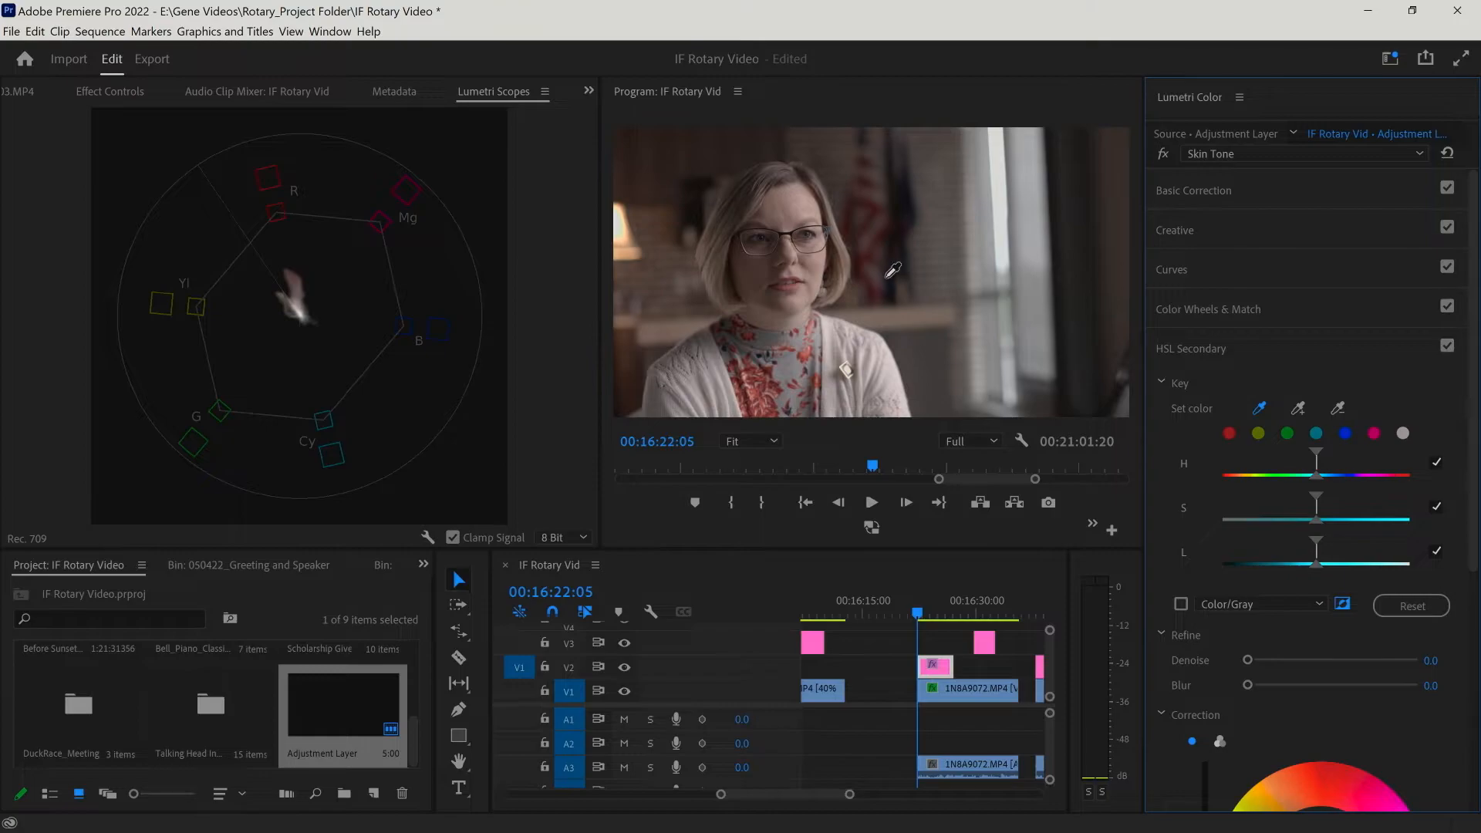
left_click(779, 206)
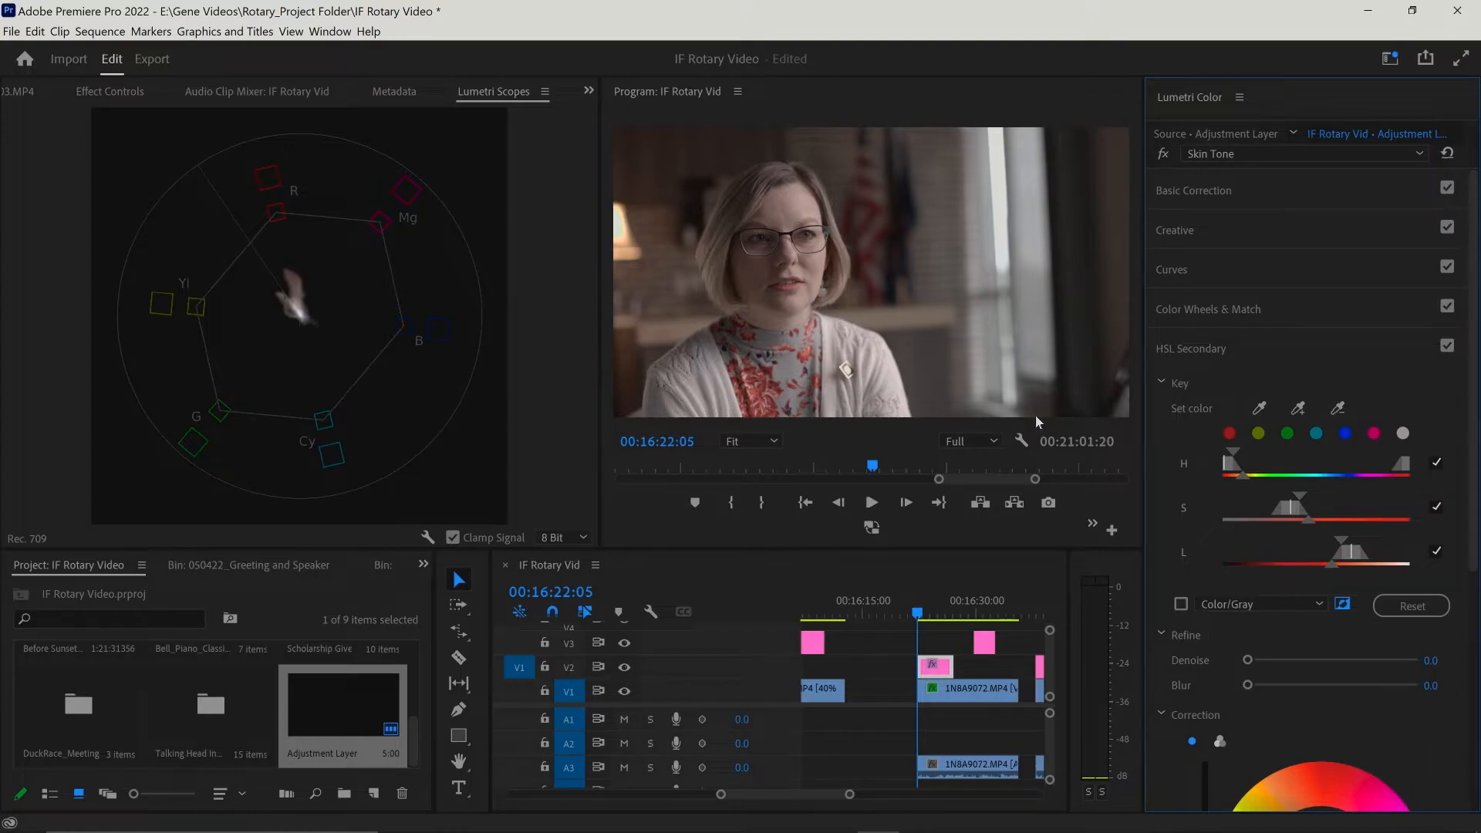
left_click(1342, 604)
left_click(1181, 604)
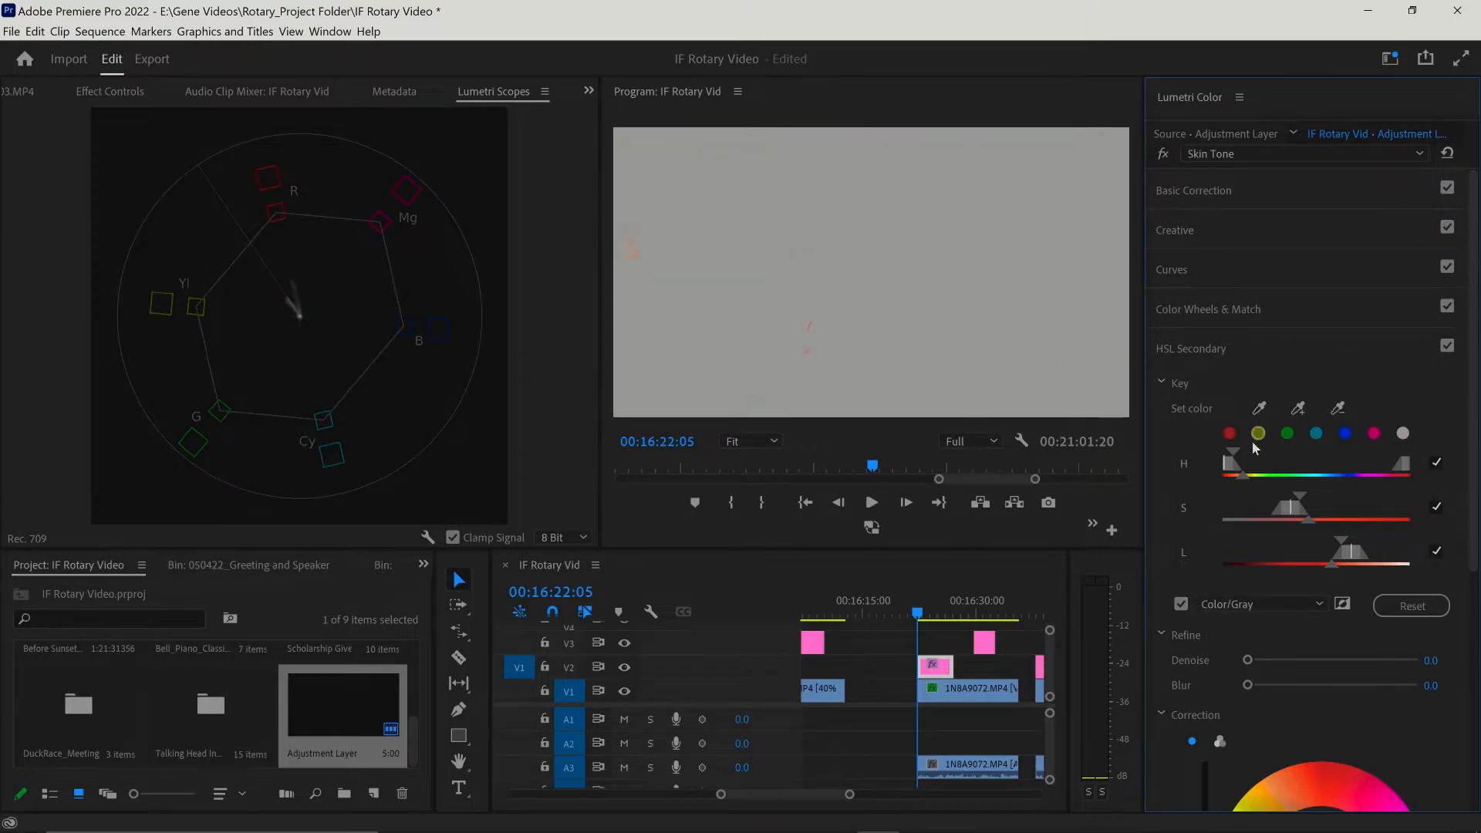
Step: Soften the key's hue falloff, shift and widen its saturation range at the low end, and move its luminance range darker
mouse_move(1228, 465)
left_mouse_down()
mouse_move(1290, 478)
mouse_move(1212, 466)
mouse_move(1230, 472)
left_mouse_up()
left_click_drag(1291, 508, 1381, 517)
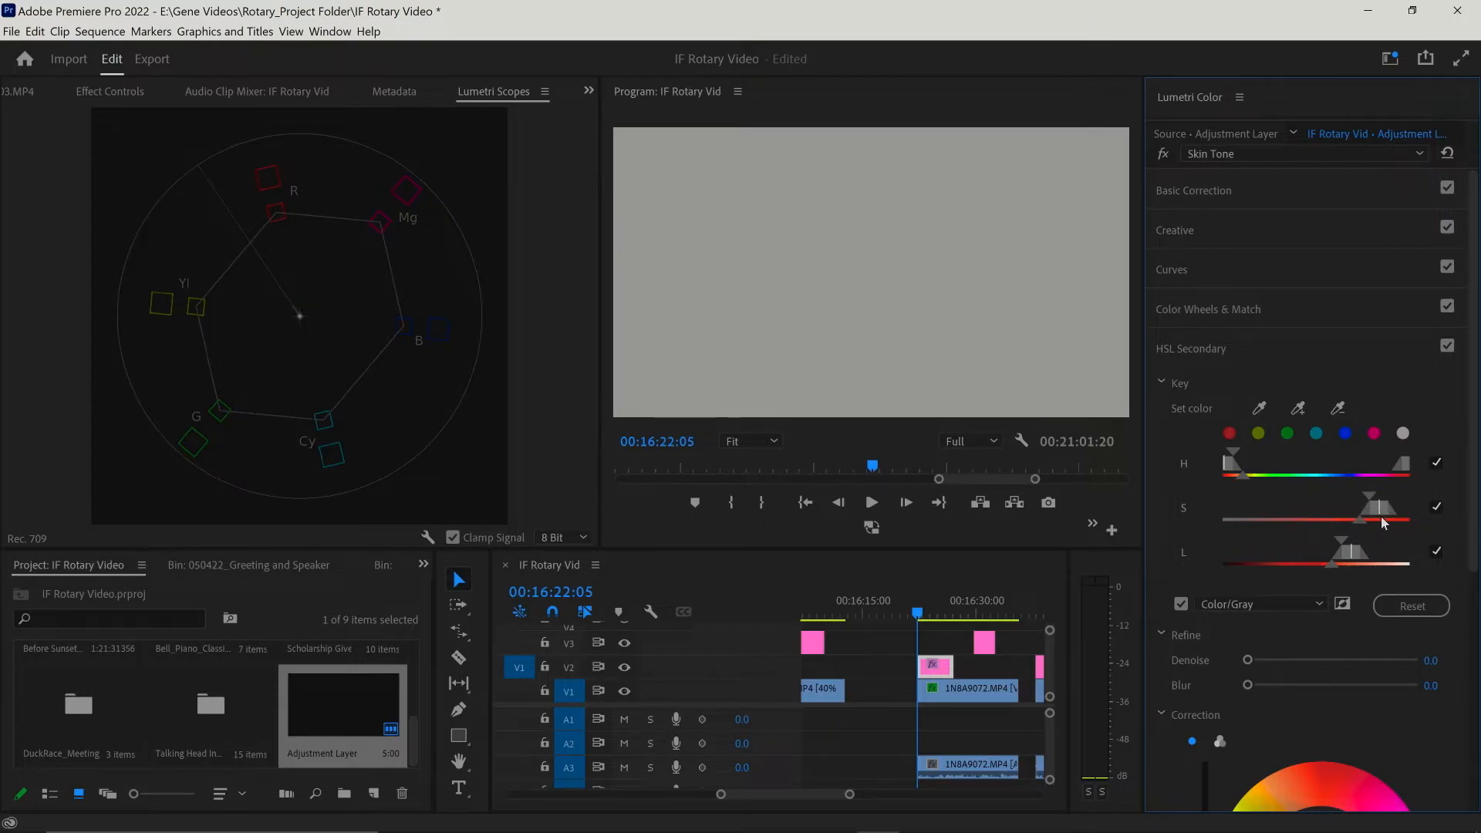
left_click_drag(1276, 519, 1254, 523)
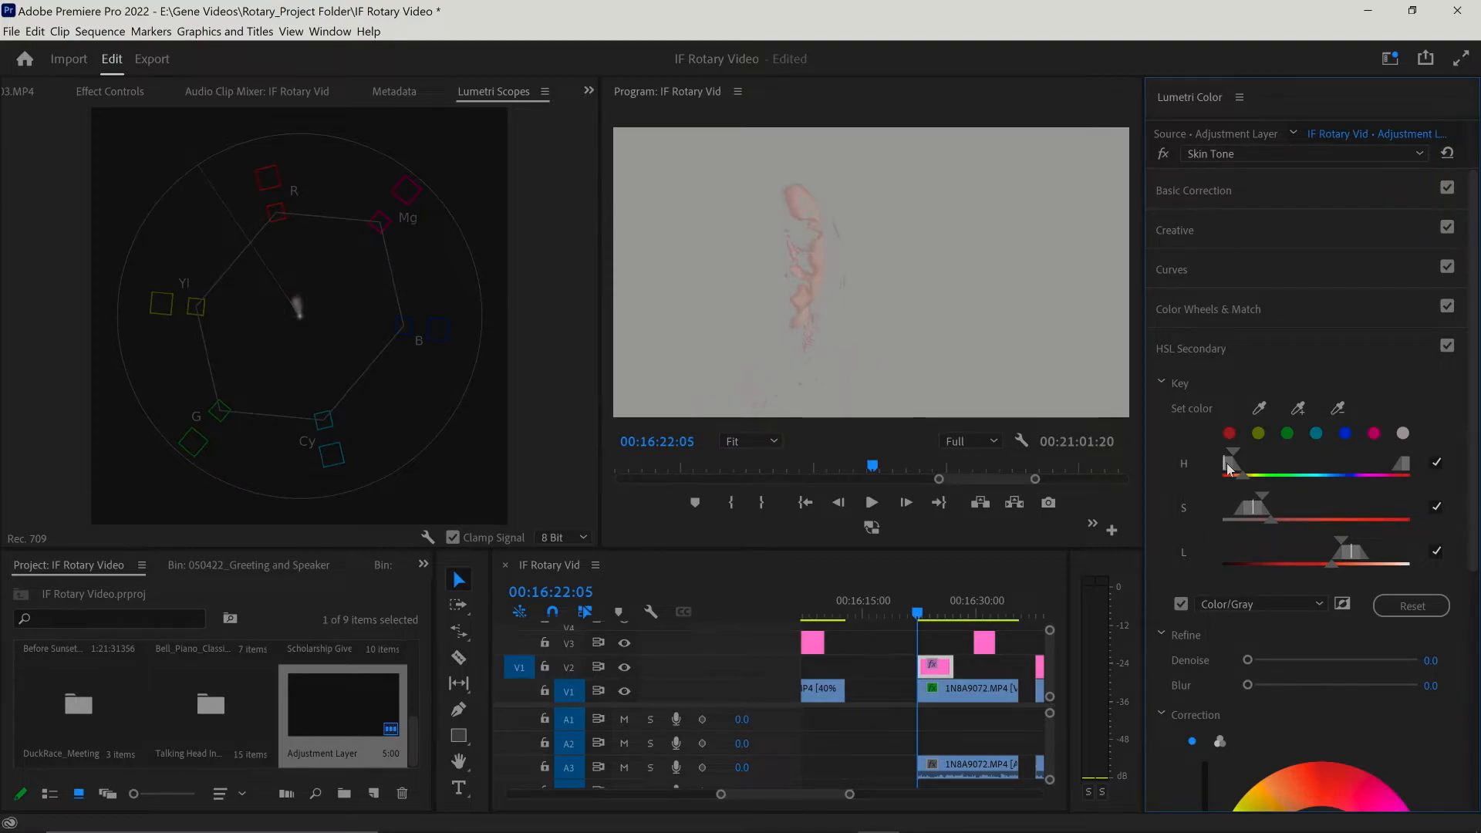
left_click_drag(1229, 469, 1250, 472)
left_click_drag(1251, 475, 1266, 480)
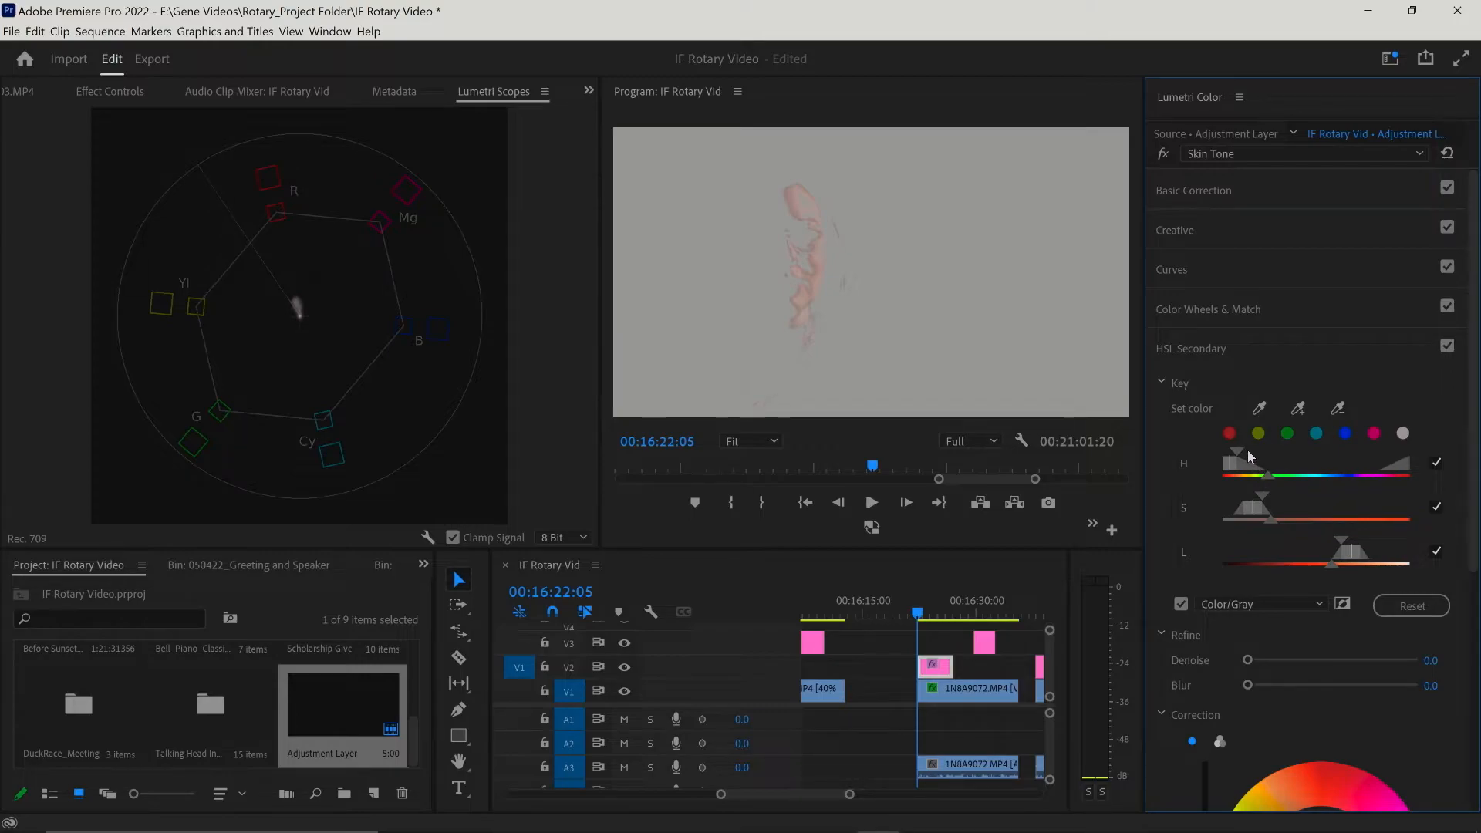
mouse_move(1269, 519)
left_mouse_down()
mouse_move(1298, 522)
mouse_move(1279, 524)
left_mouse_up()
left_click_drag(1233, 506, 1241, 506)
left_click_drag(1351, 561, 1313, 547)
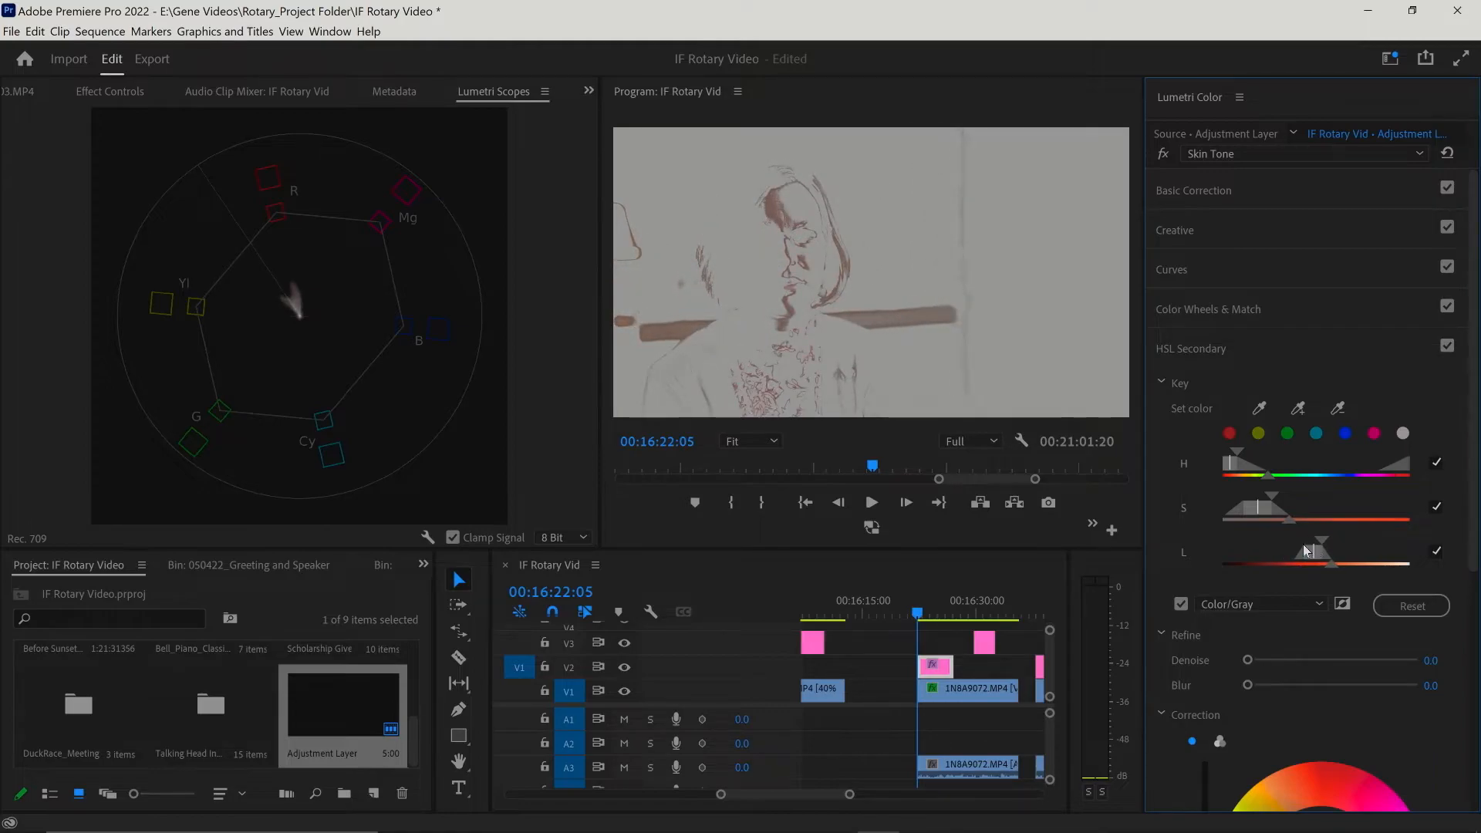
Step: Refine the skin key against the unmasked image by extending hue toward yellow, narrowing saturation and widening luminance
left_click(1183, 605)
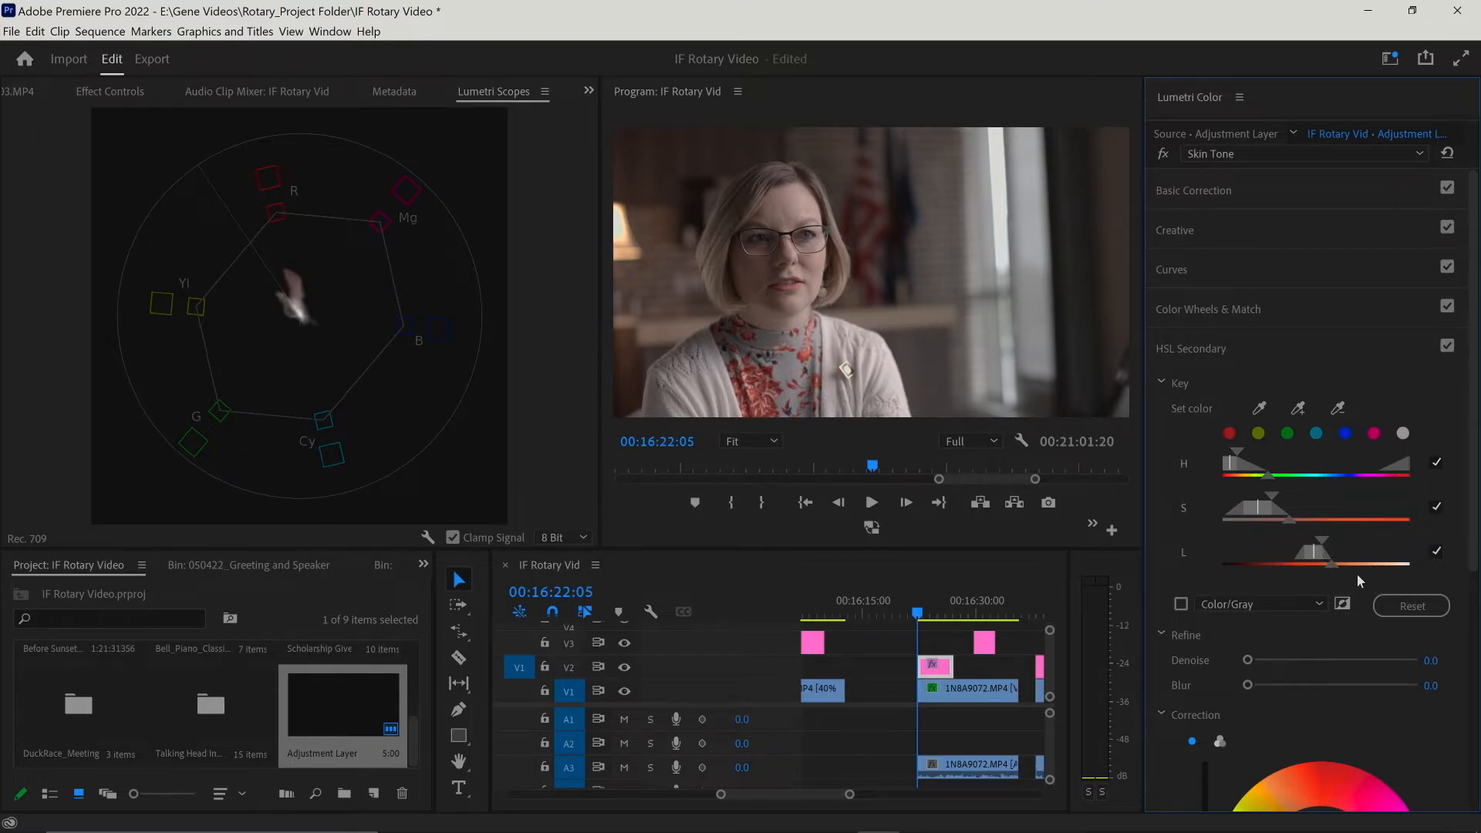
left_click(1181, 604)
mouse_move(1325, 569)
left_mouse_down()
mouse_move(1307, 557)
mouse_move(1331, 568)
left_mouse_up()
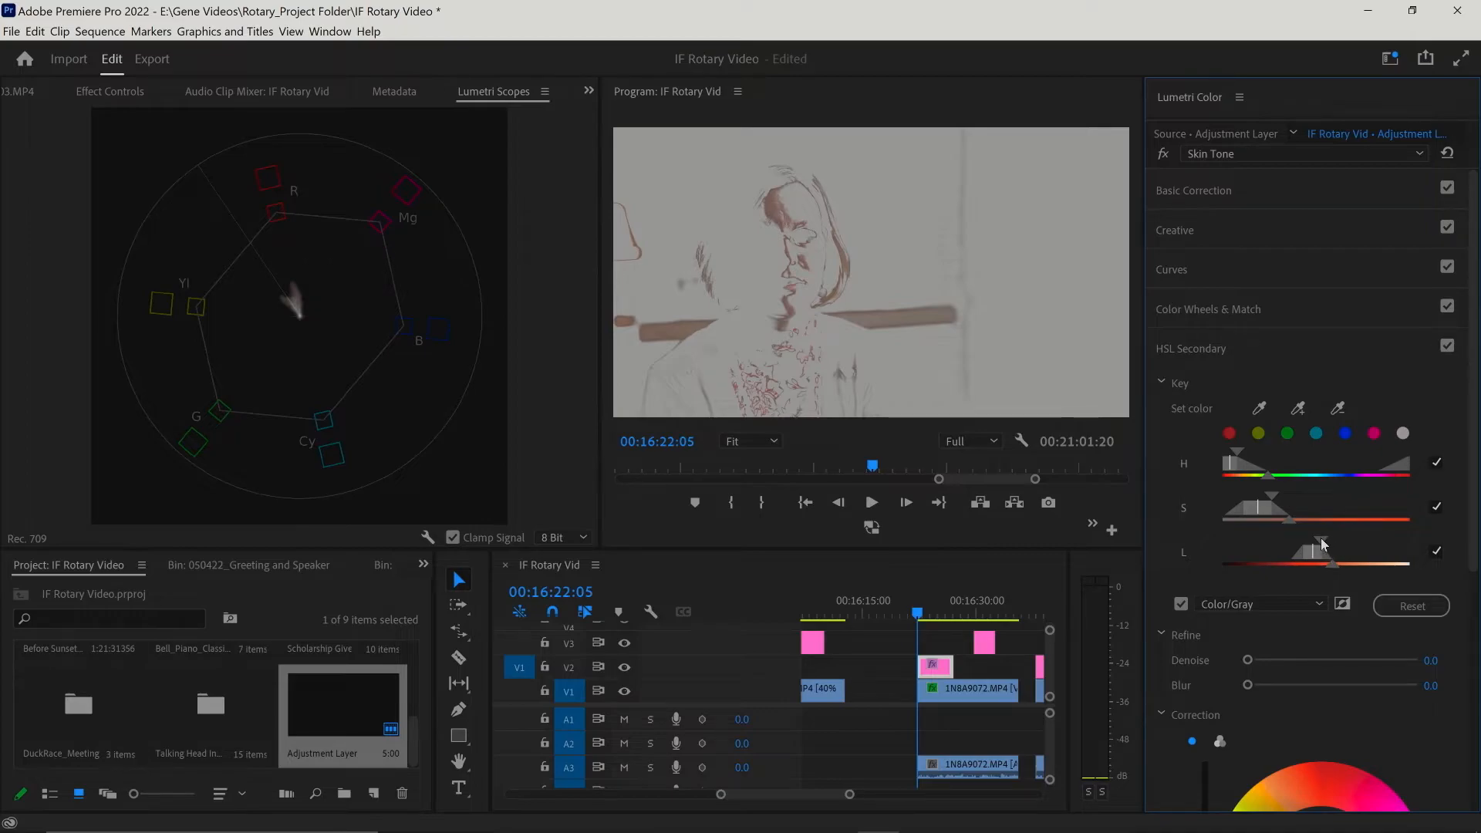
left_click_drag(1324, 546, 1260, 557)
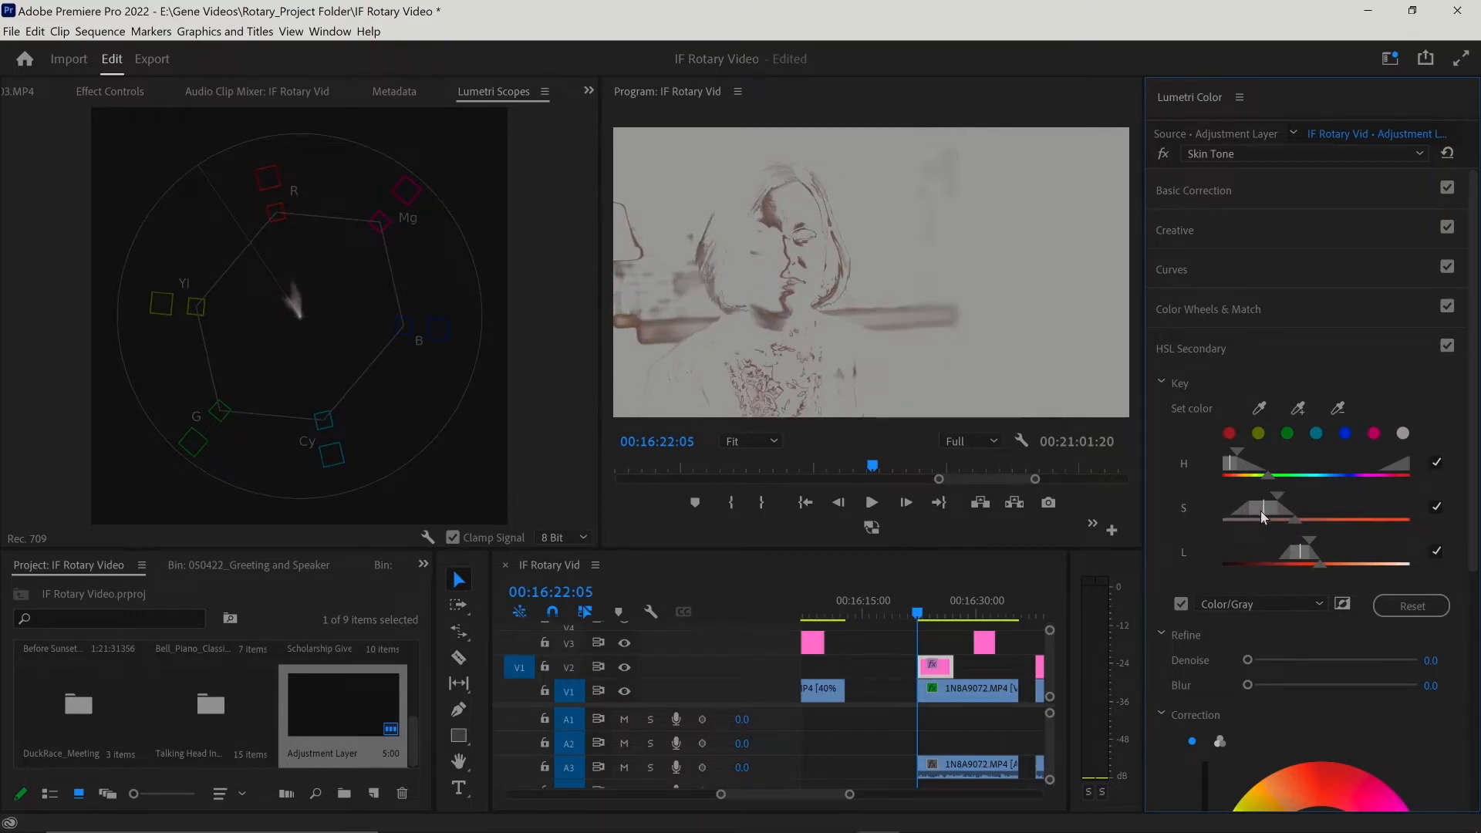
left_click_drag(1260, 510, 1306, 553)
mouse_move(1287, 497)
left_mouse_down()
mouse_move(1270, 509)
mouse_move(1285, 521)
left_mouse_up()
mouse_move(1235, 467)
left_mouse_down()
mouse_move(1409, 479)
mouse_move(1238, 472)
left_mouse_up()
left_click_drag(1323, 542, 1288, 520)
left_click_drag(1236, 466, 1266, 455)
left_click_drag(1304, 551, 1314, 553)
left_click_drag(1267, 512, 1349, 540)
left_click_drag(1366, 565, 1368, 563)
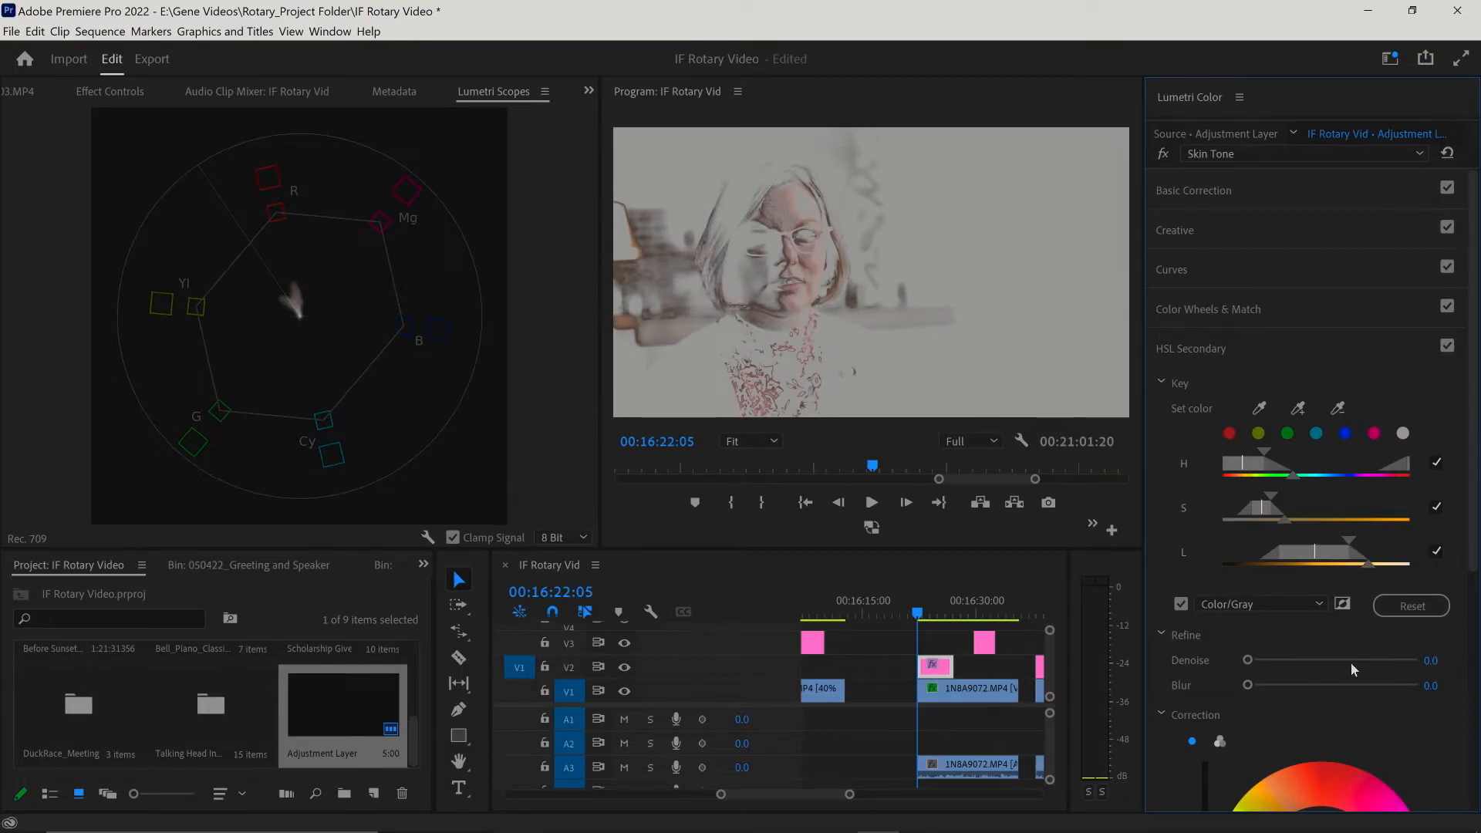
Step: Refine the skin key by setting Denoise to 63.8 and Blur to 15.6
left_click_drag(1251, 660, 1340, 680)
left_click_drag(1354, 673, 1354, 673)
left_click_drag(1261, 682, 1341, 690)
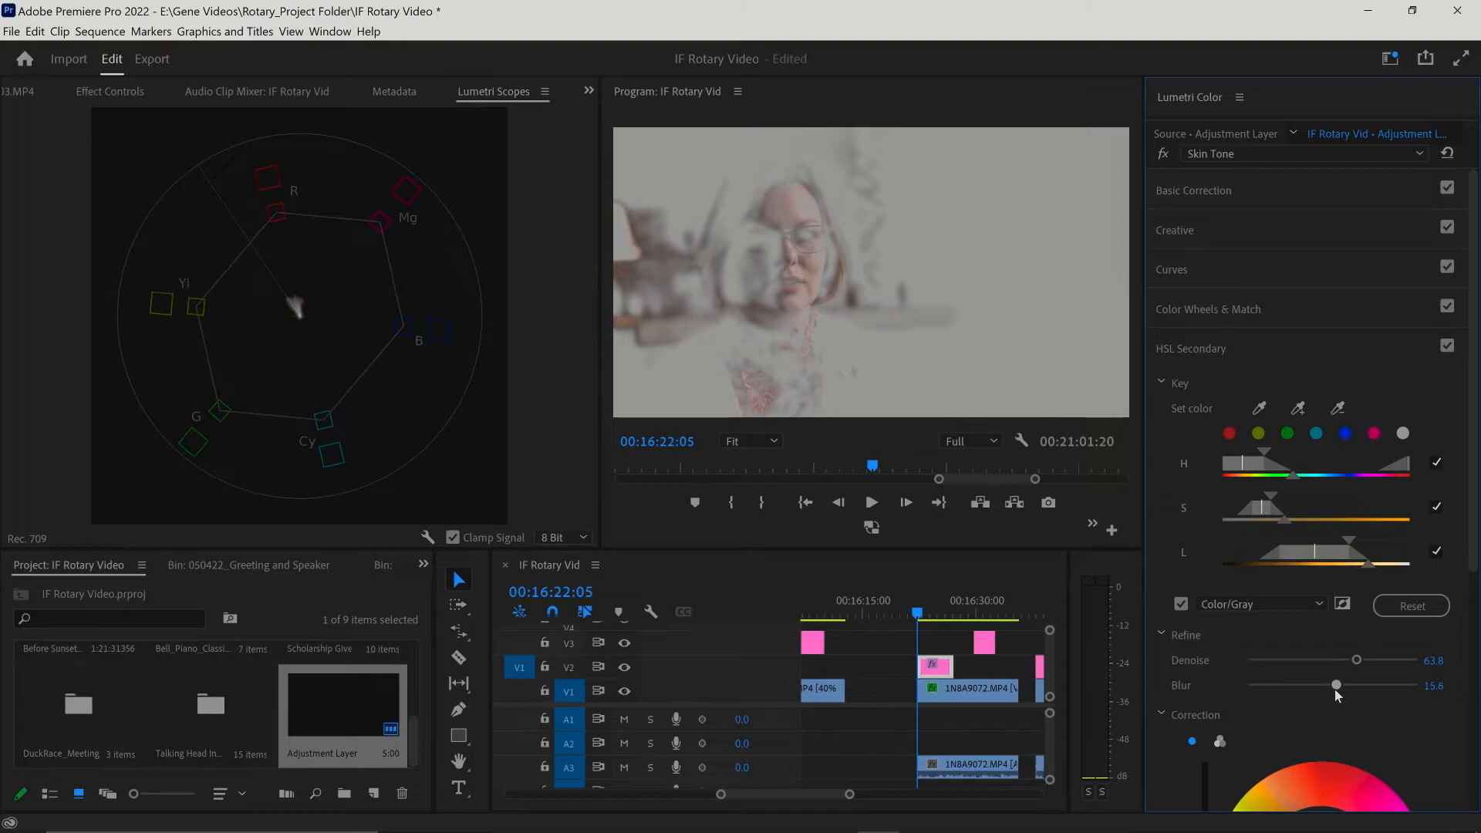
Step: Switch the HSL correction to three-way color wheels, push Midtones and Shadows toward blue, and turn off the mask preview
scroll(1378, 738, "down", 5)
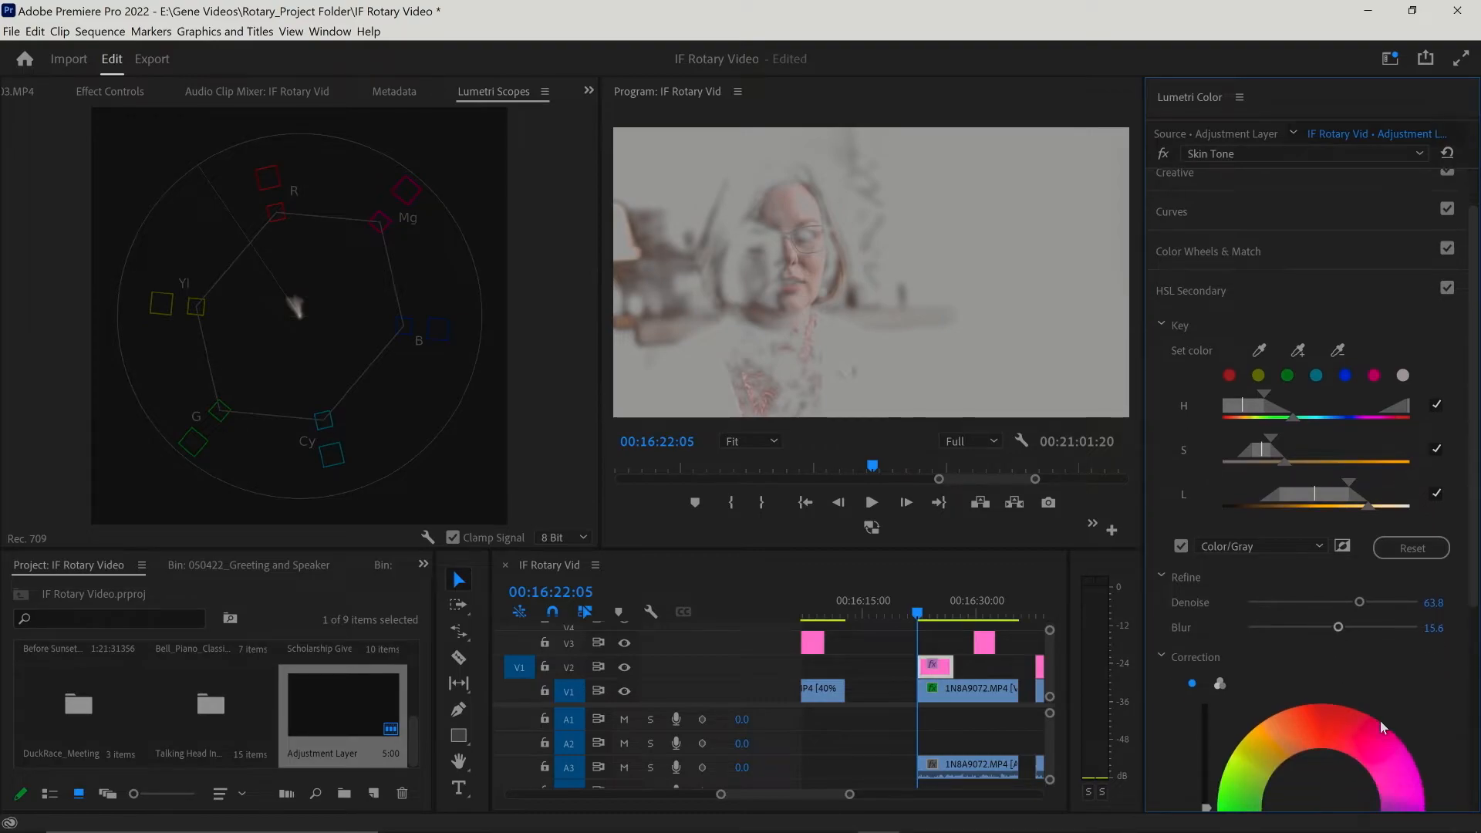
scroll(1364, 632, "down", 1)
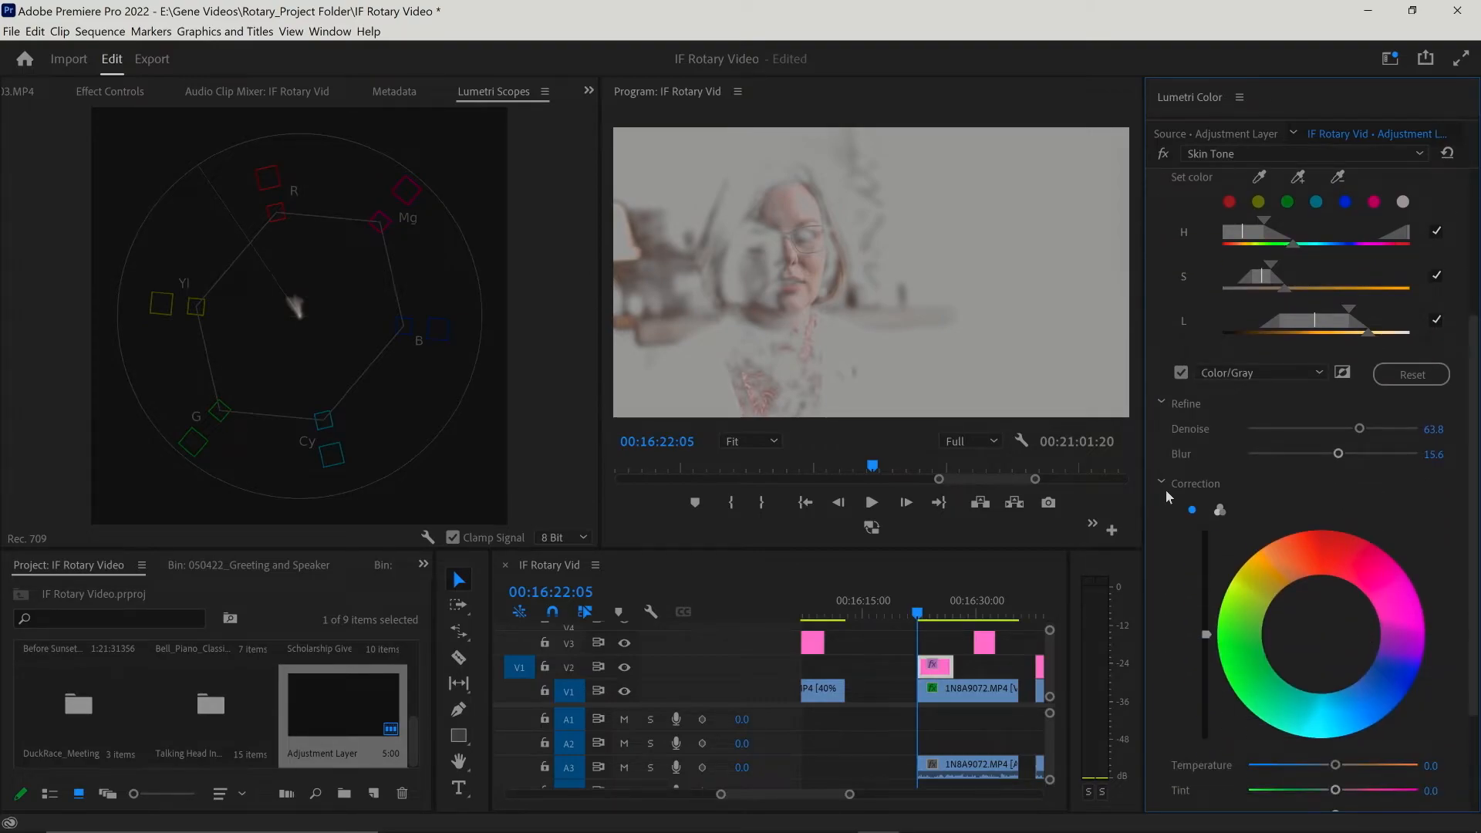
left_click(1224, 511)
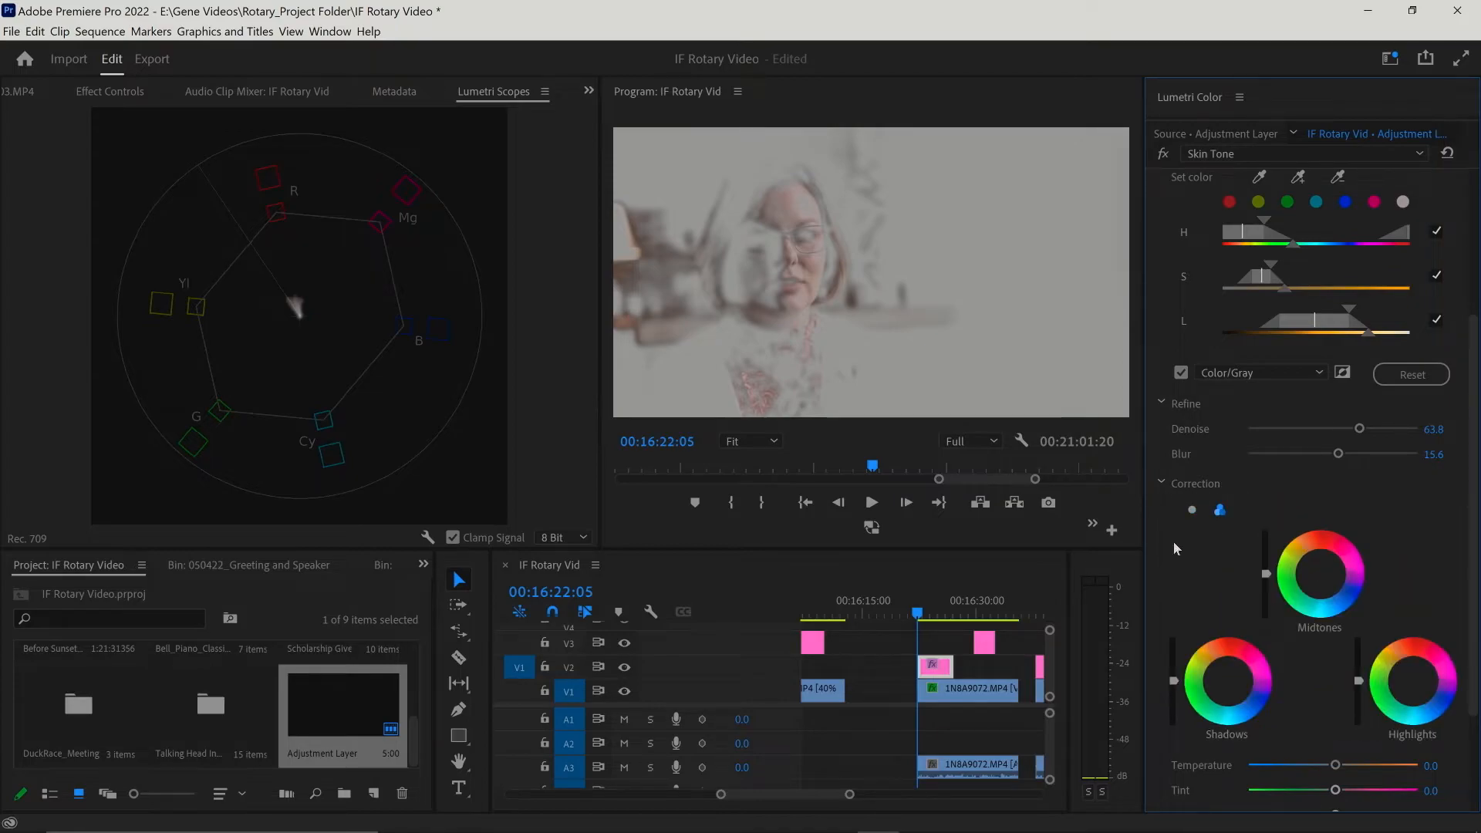
scroll(1377, 516, "down", 3)
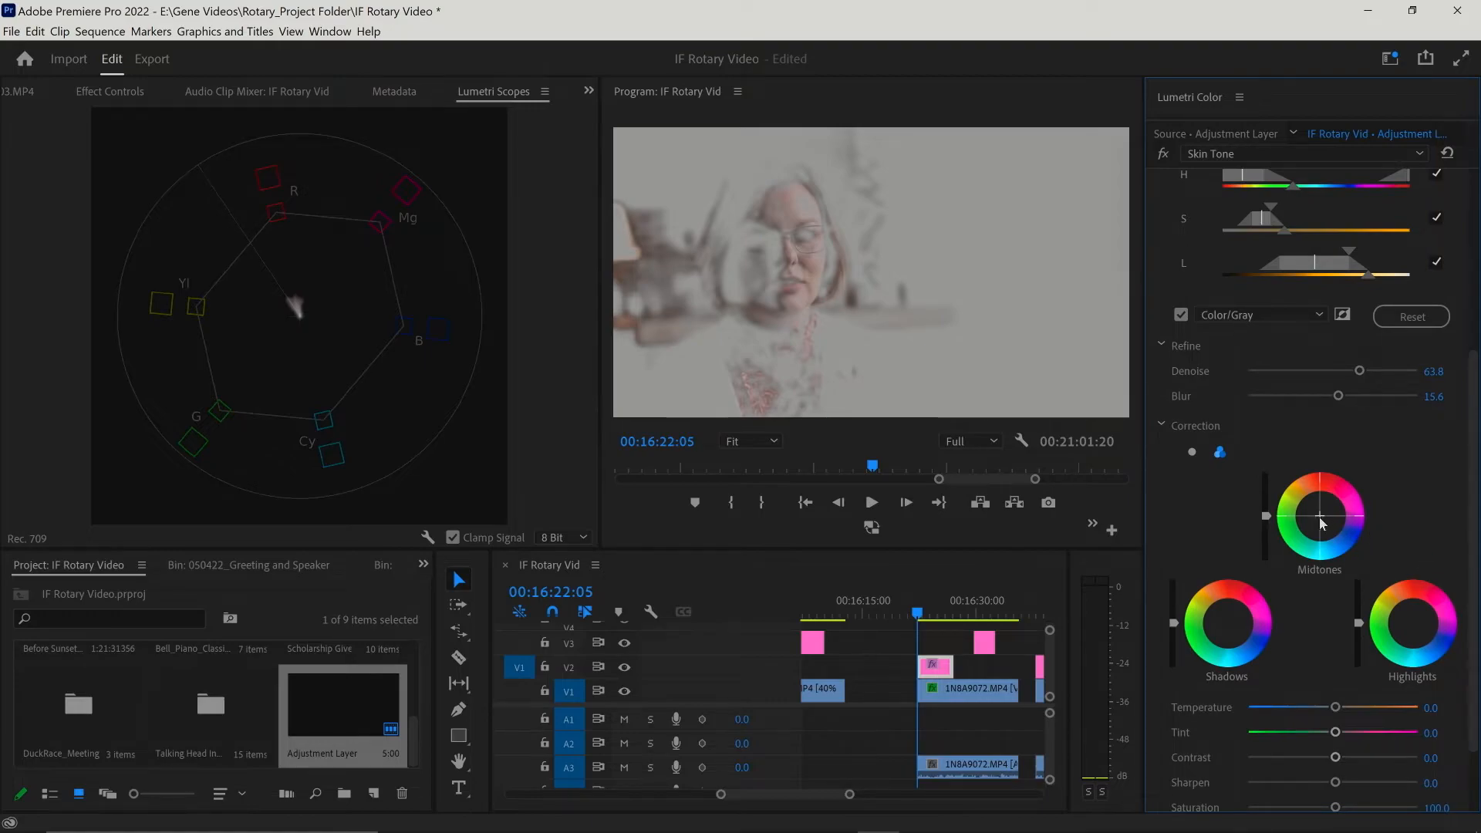
left_click_drag(1321, 517, 1332, 534)
left_click_drag(1230, 628, 1241, 635)
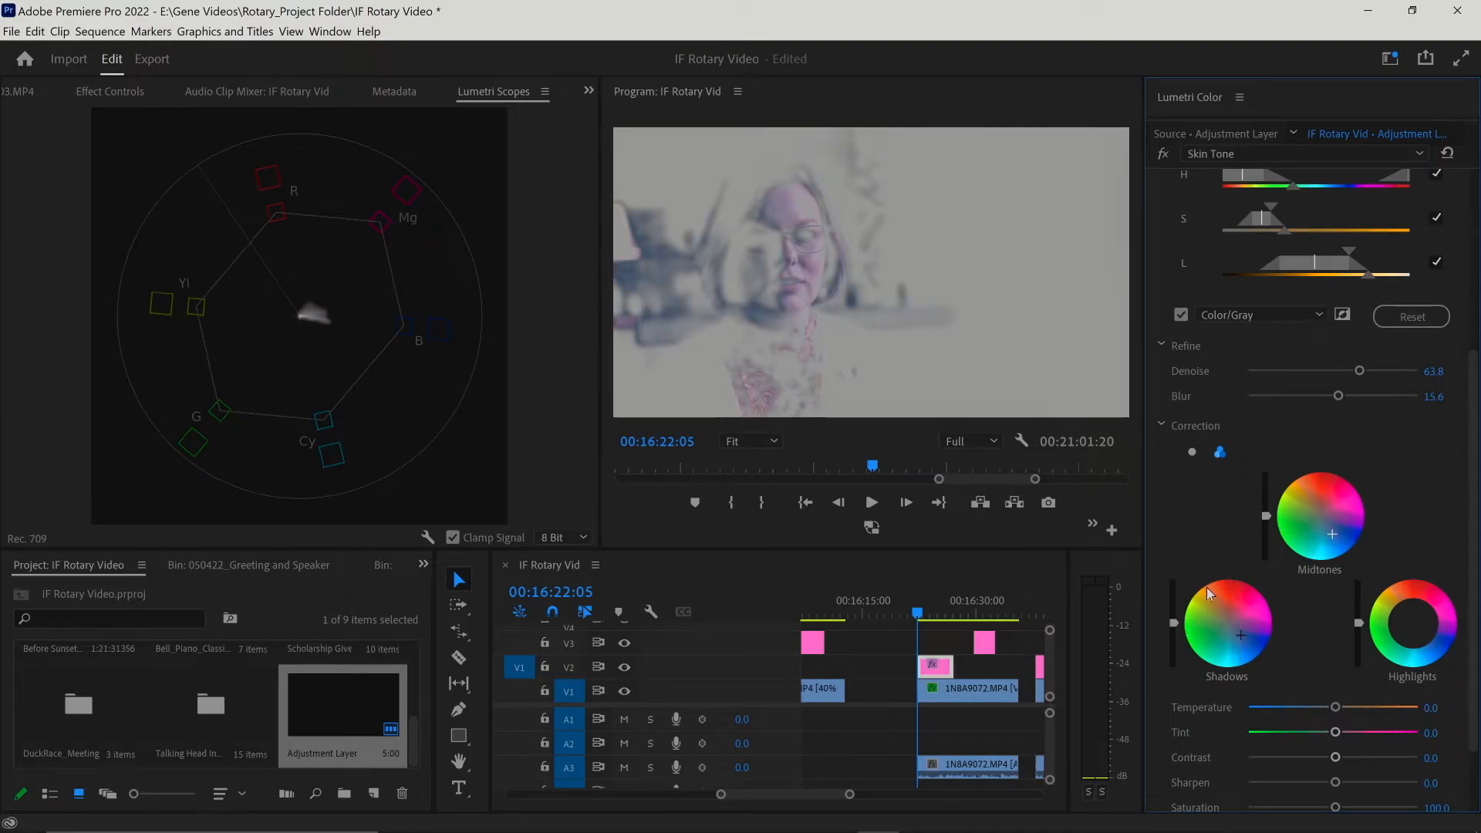
left_click(1180, 316)
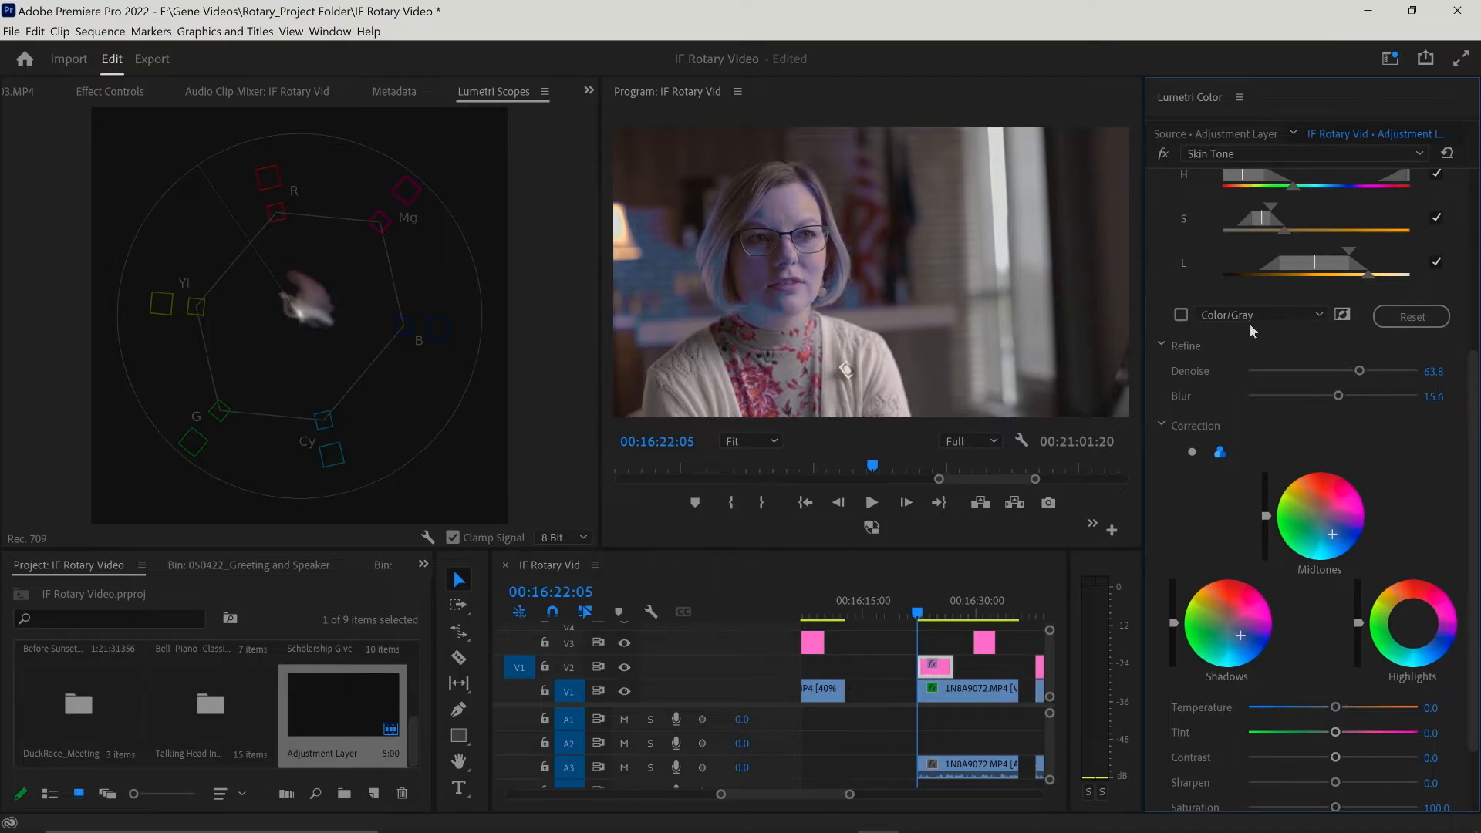
Step: Fine-tune the skin key by slightly extending the hue range and shifting the saturation and luminance ranges lower
scroll(1250, 323, "up", 3)
left_click_drag(1244, 270, 1241, 270)
left_click_drag(1261, 313, 1262, 315)
left_click_drag(1313, 359, 1247, 277)
mouse_move(1262, 314)
left_mouse_down()
mouse_move(1277, 311)
mouse_move(1256, 315)
left_mouse_up()
left_click_drag(1333, 345, 1326, 345)
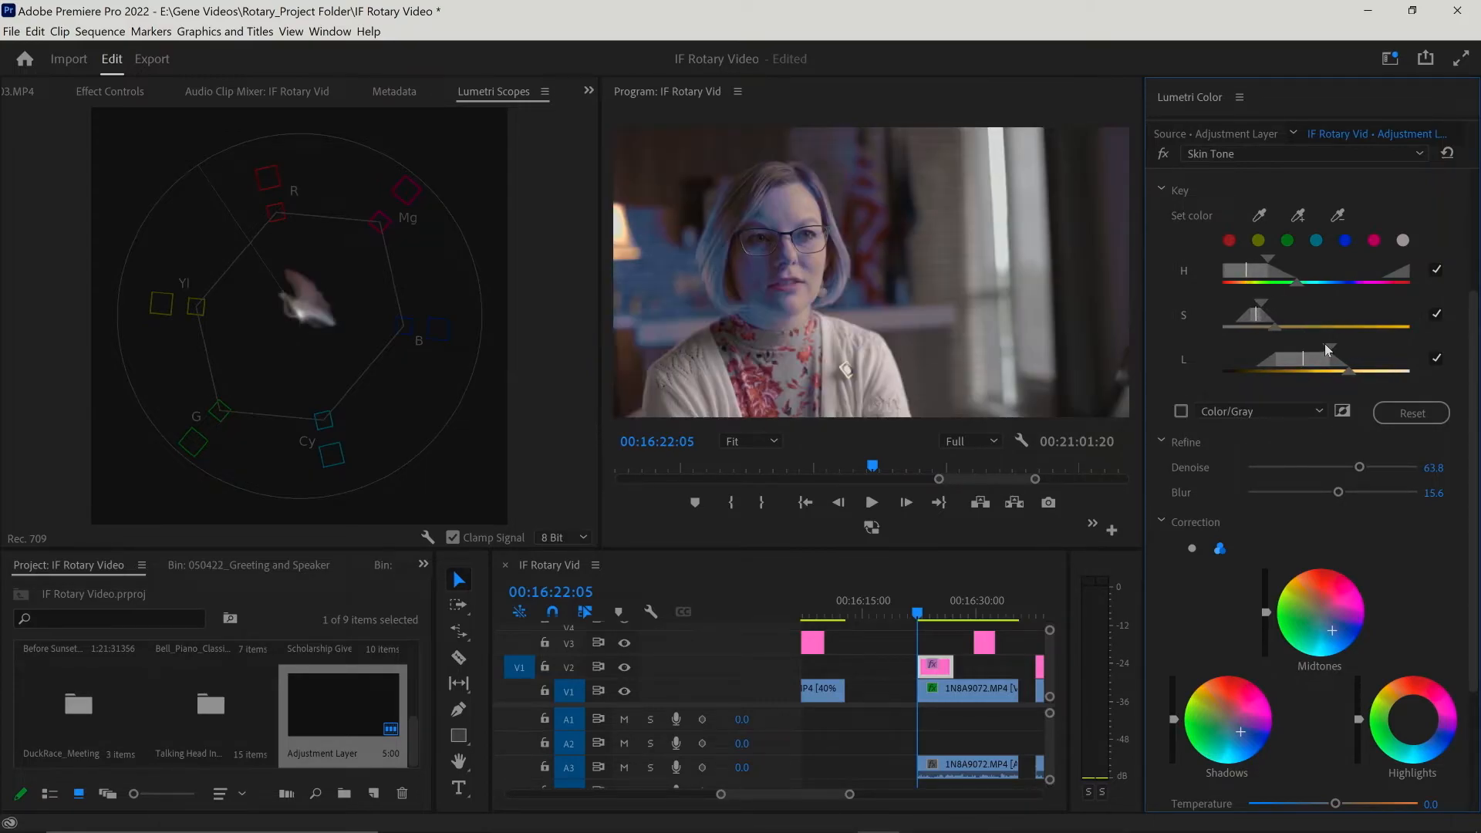
Step: Reset the Midtones and Shadows wheels, then nudge Midtones slightly toward orange and Shadows very slightly toward red
double_click(1331, 630)
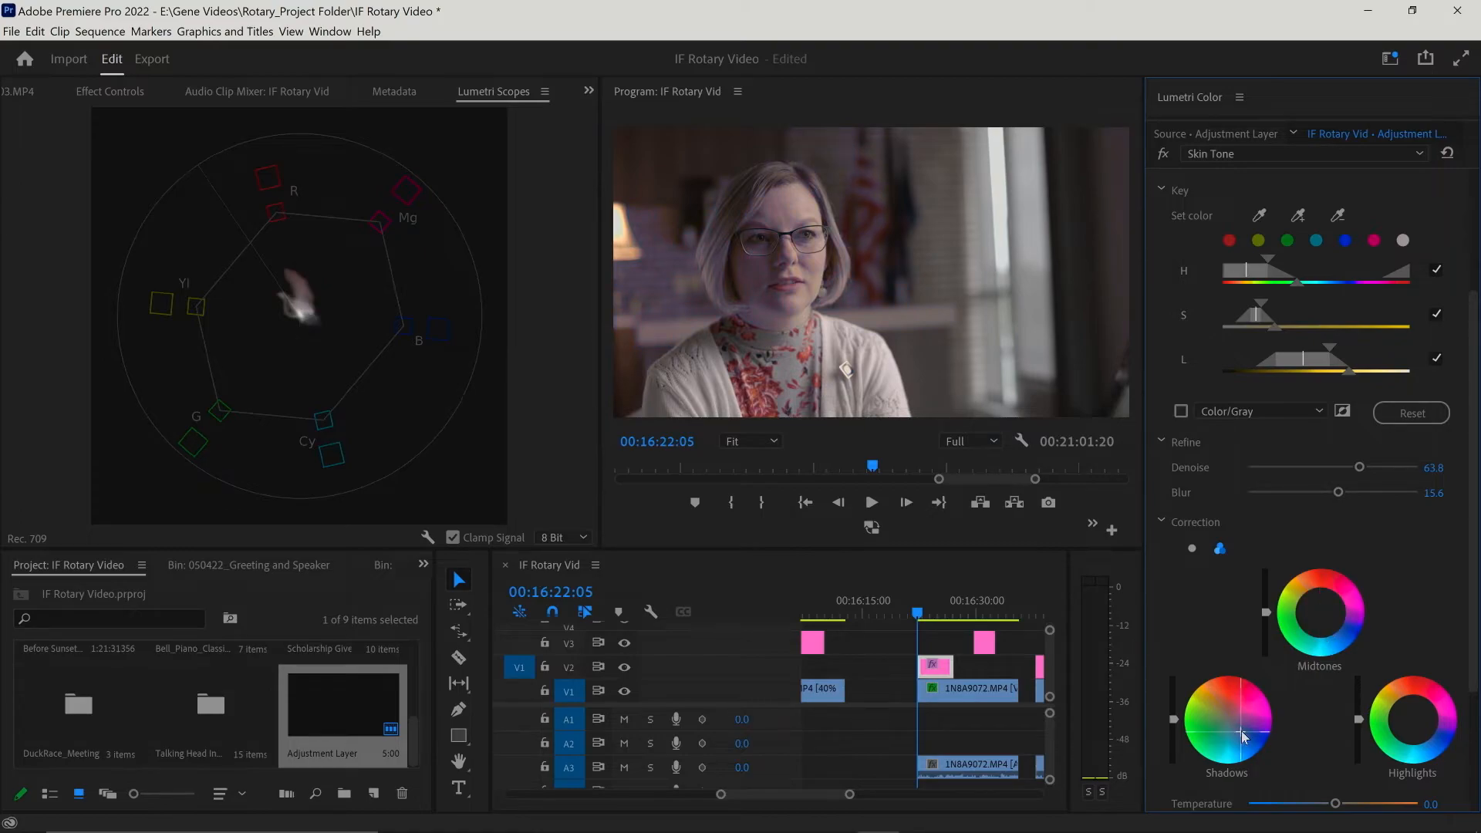
double_click(1242, 731)
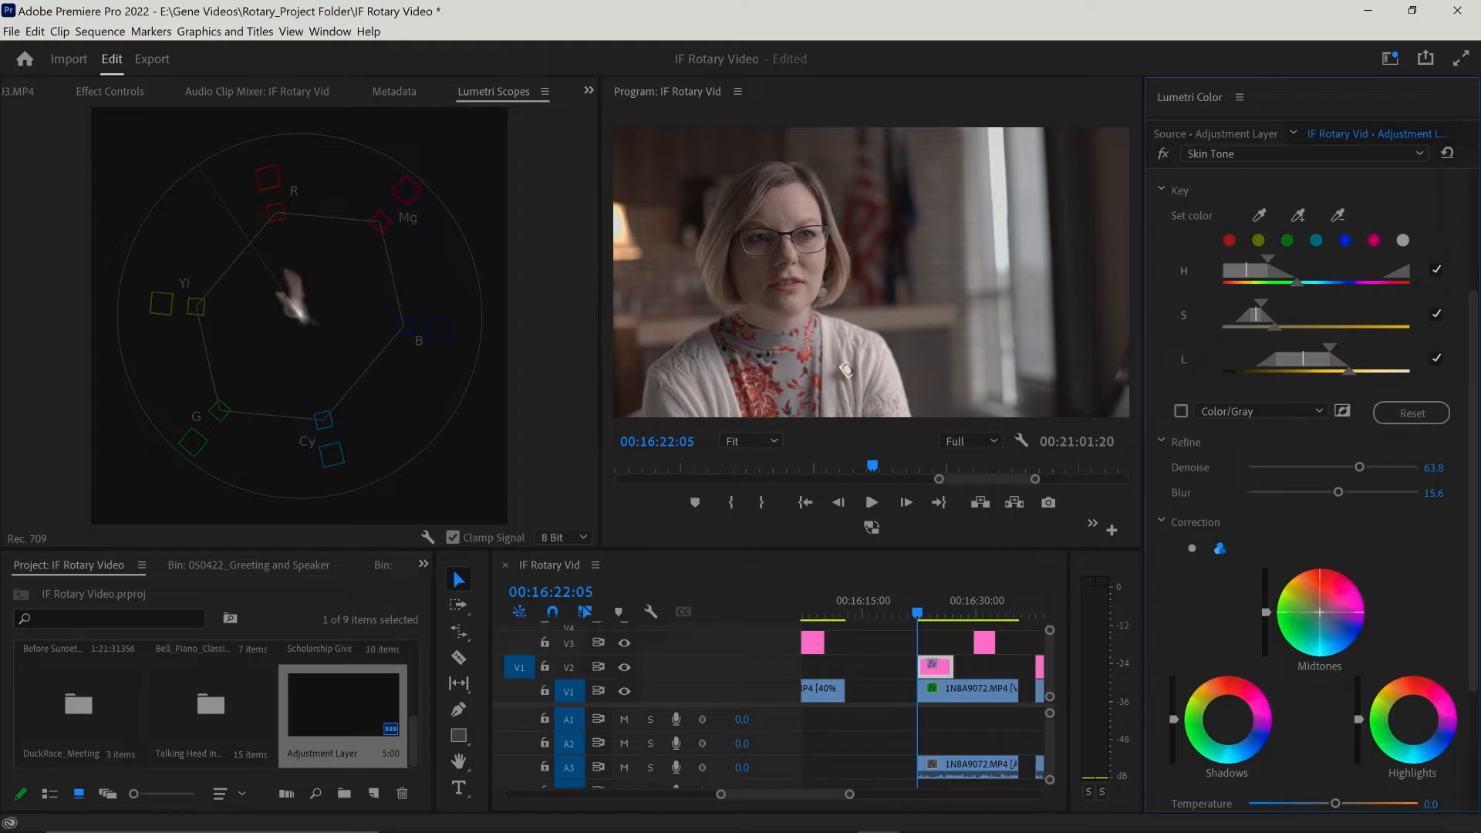
left_click_drag(1320, 613, 1320, 609)
left_click_drag(1227, 720, 1228, 719)
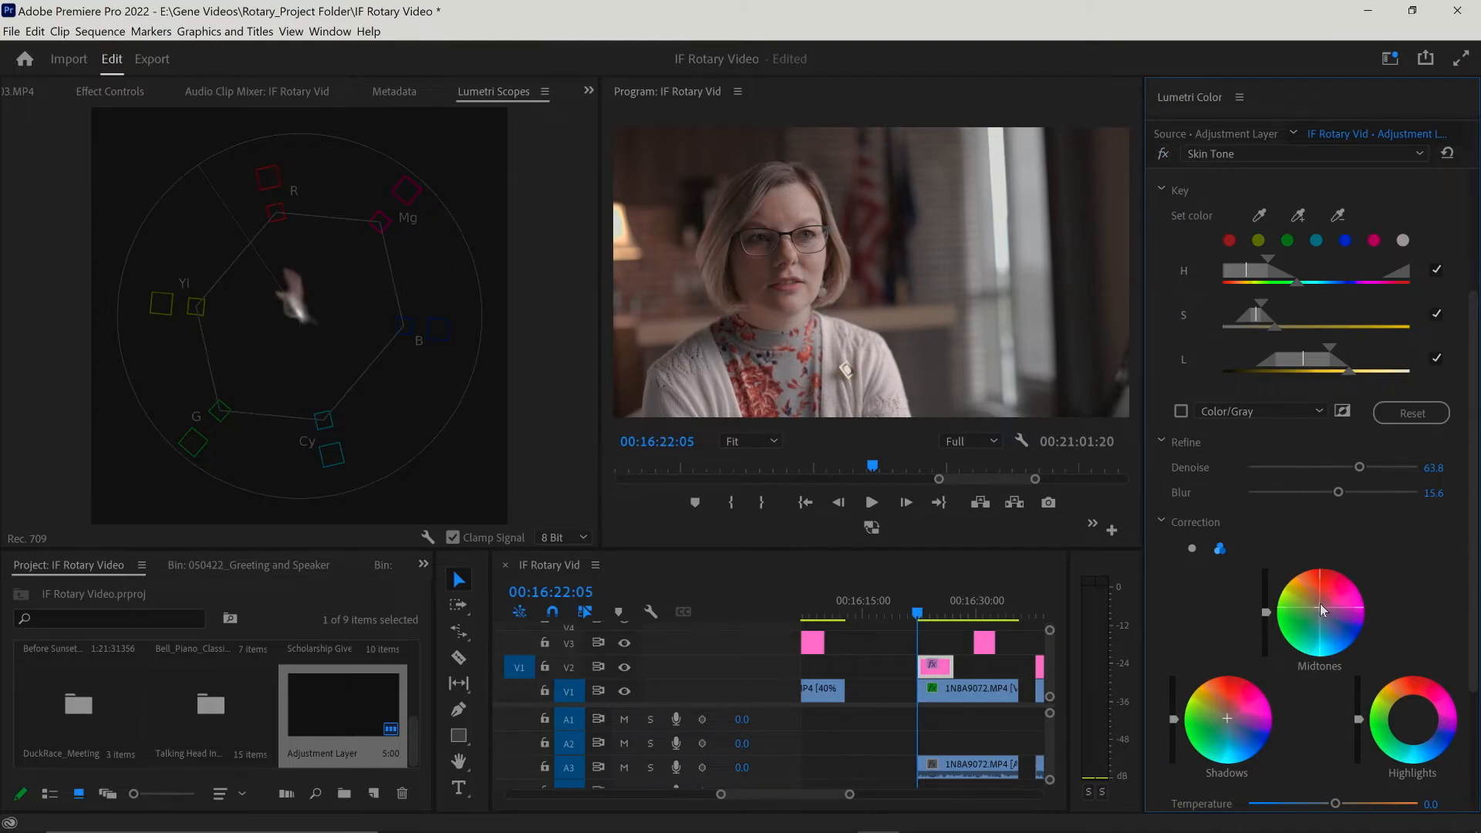
left_click_drag(1320, 607, 1317, 607)
left_click_drag(1320, 607, 1316, 605)
left_click_drag(1228, 719, 1229, 718)
Step: Set the skin correction's Temperature to 0.6, Tint to -2.8 and Contrast to -2.8, comparing with the effect bypassed
scroll(1423, 587, "down", 4)
mouse_move(1338, 673)
left_mouse_down()
mouse_move(1349, 676)
mouse_move(1331, 698)
left_mouse_up()
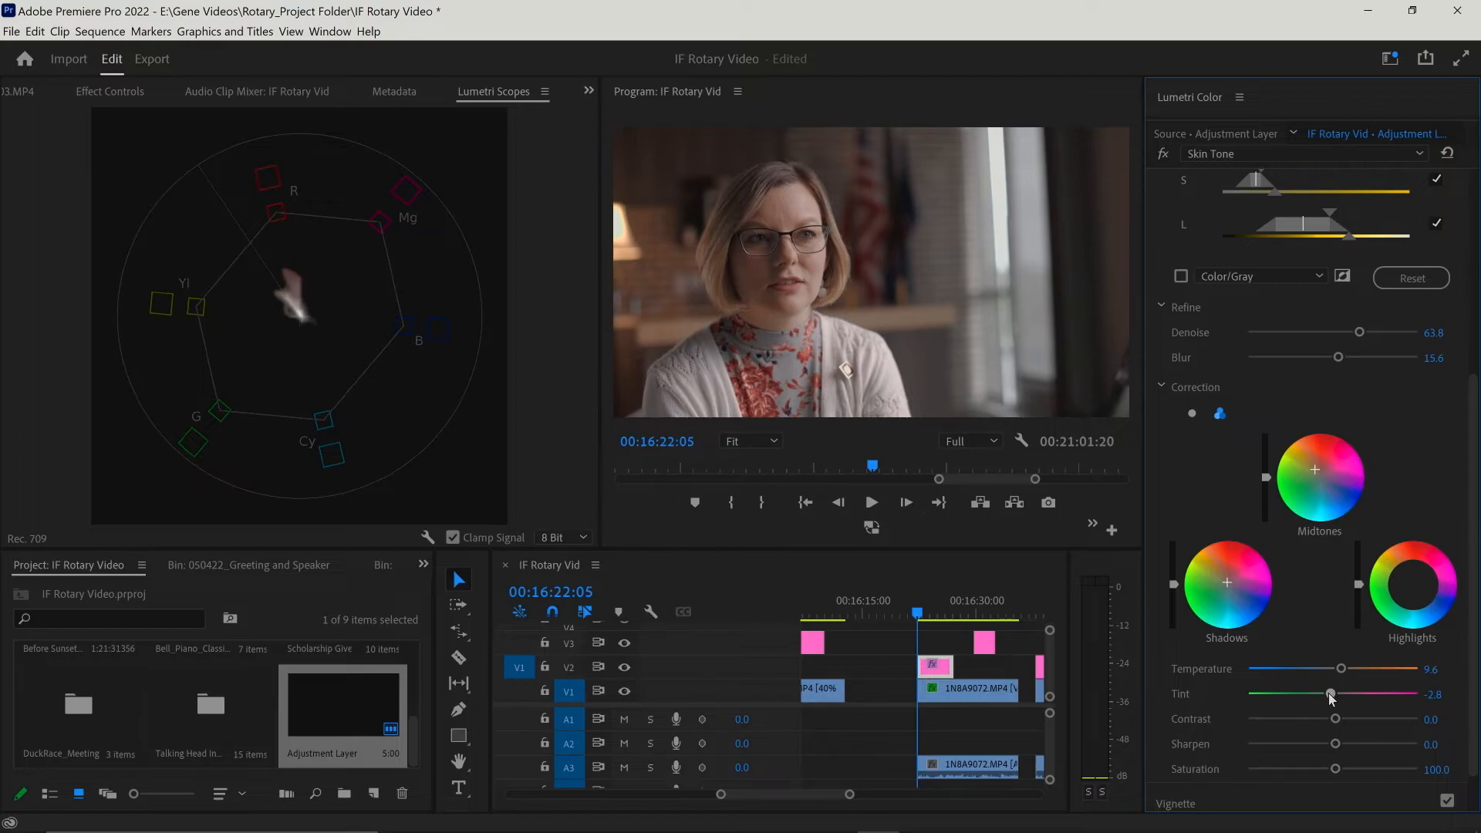
left_click(1167, 158)
left_click_drag(1334, 719, 1336, 722)
left_click_drag(1349, 719, 1423, 738)
left_click(1163, 153)
left_click_drag(1418, 719, 1331, 723)
left_click_drag(1341, 670, 1335, 673)
Step: Compare the shot with the Skin Tone and Color Correc effects bypassed and then with both enabled again
left_click(1162, 155)
left_click(1161, 156)
left_click(1290, 153)
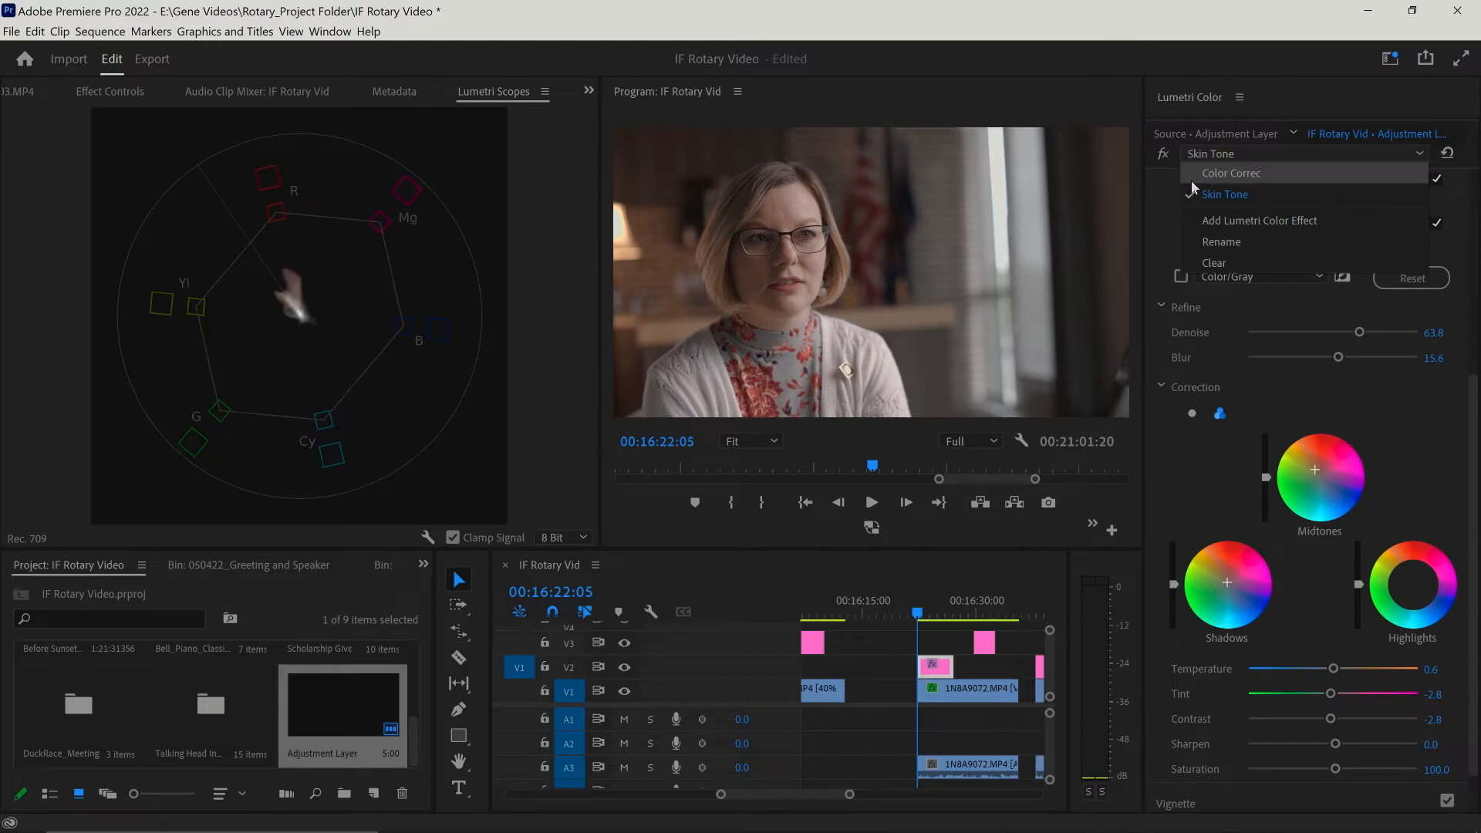
left_click(1162, 155)
left_click(1205, 156)
left_click(1195, 173)
left_click(1167, 155)
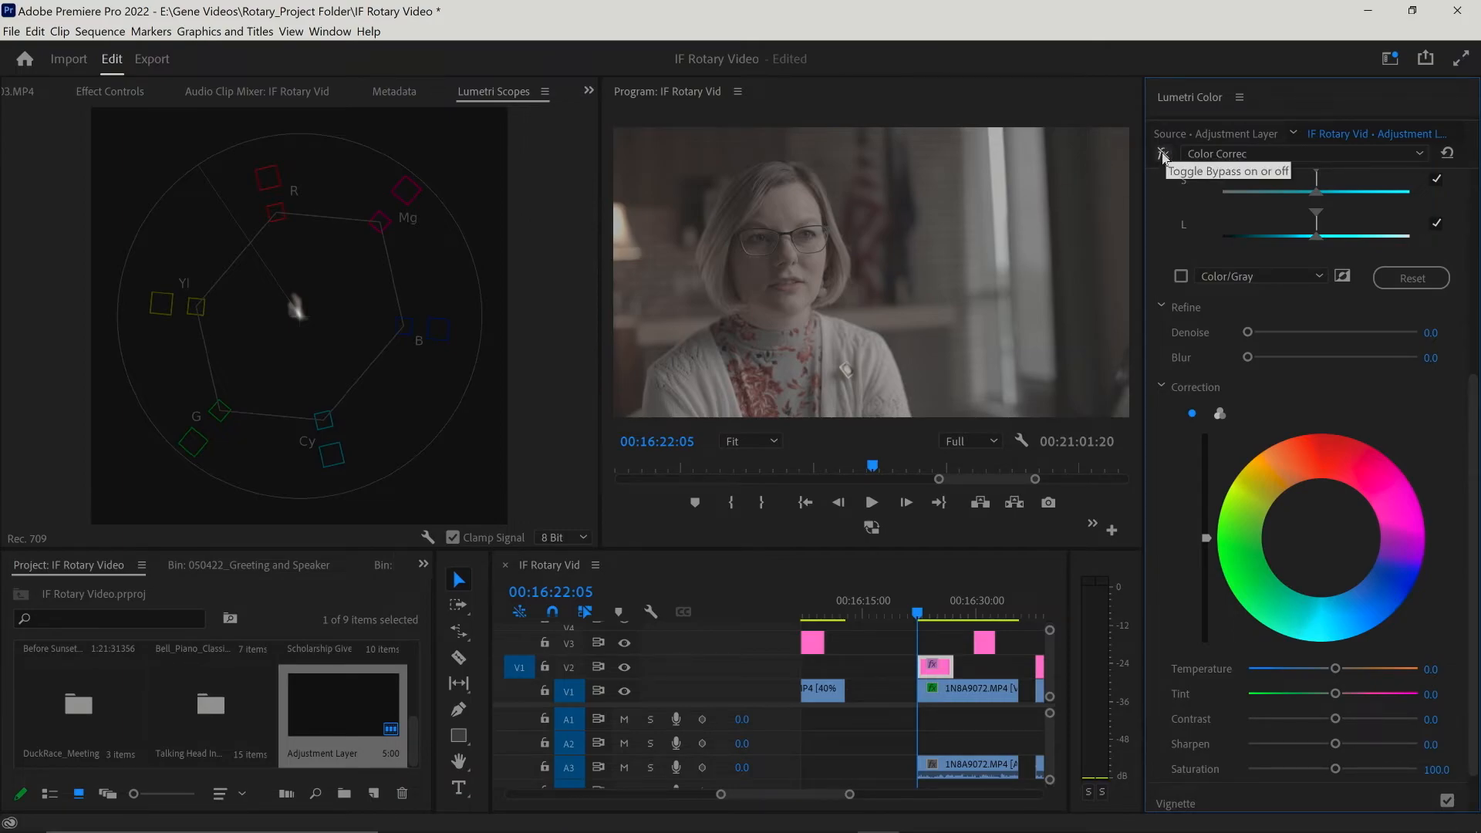
left_click(1164, 155)
left_click(1225, 157)
left_click(1209, 194)
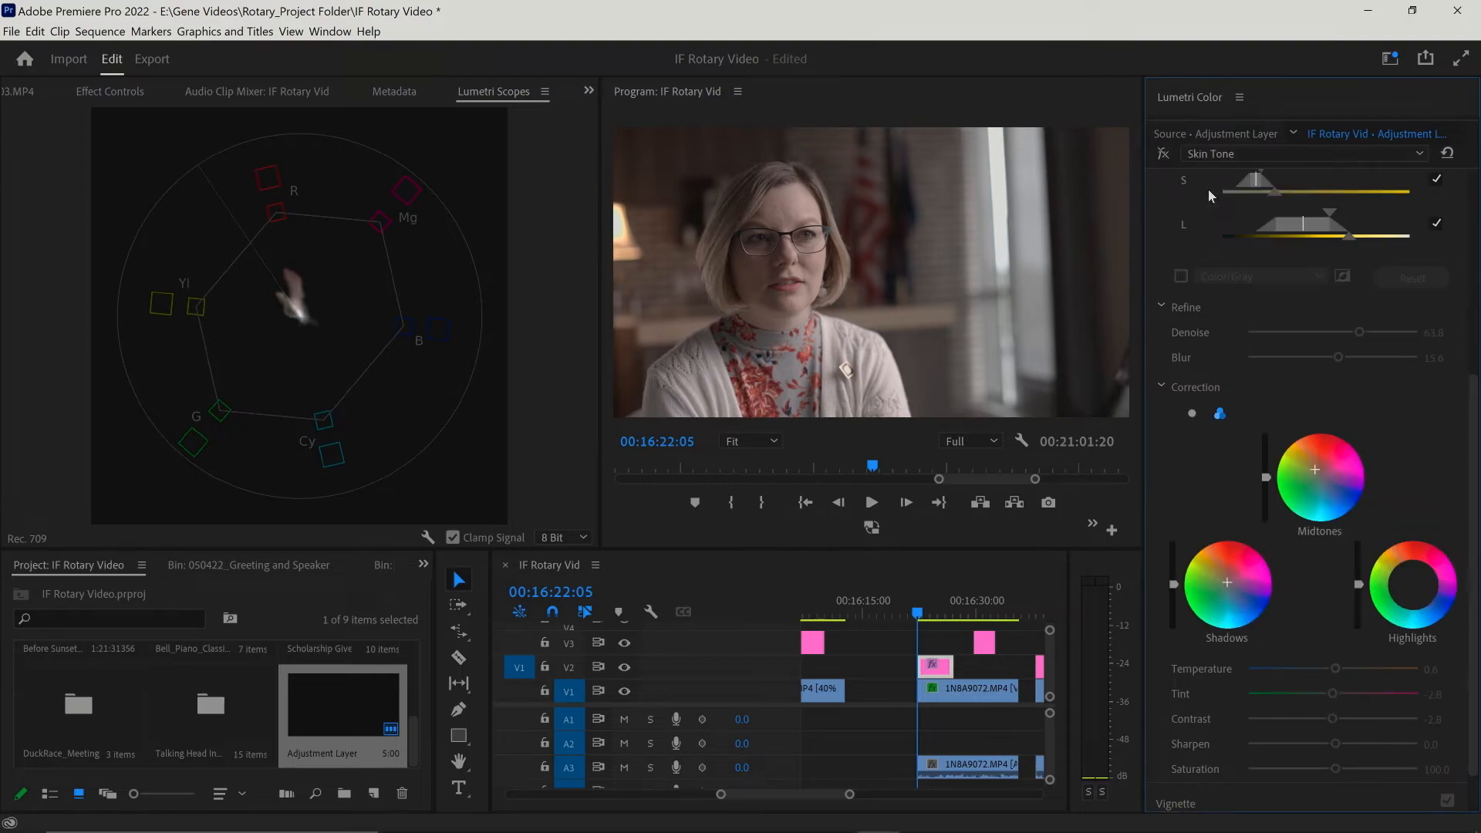
left_click(1168, 155)
Step: Add another Lumetri Color effect to the adjustment layer and rename it "Color Grade"
left_click(1225, 151)
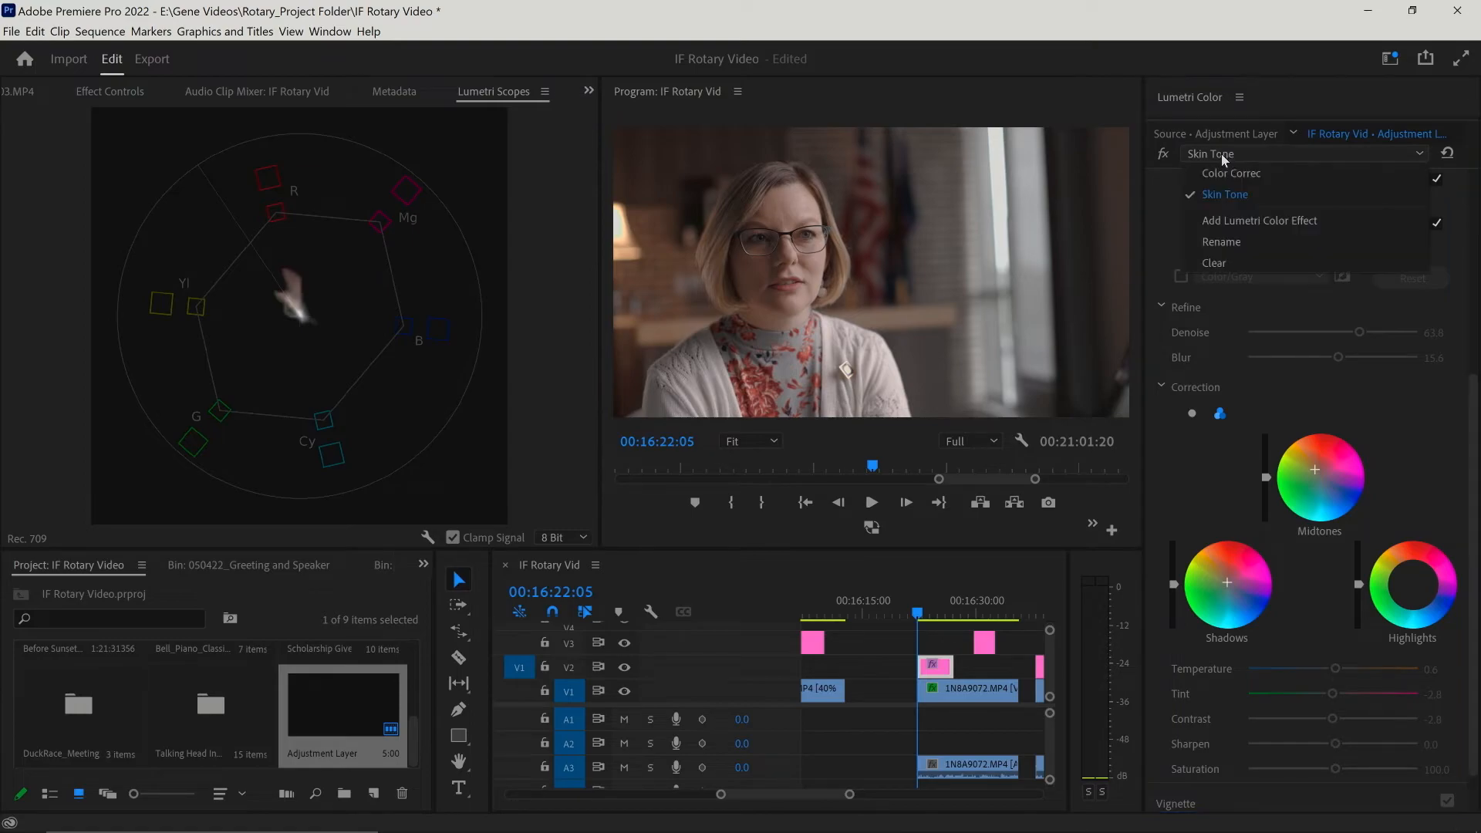
left_click(1216, 223)
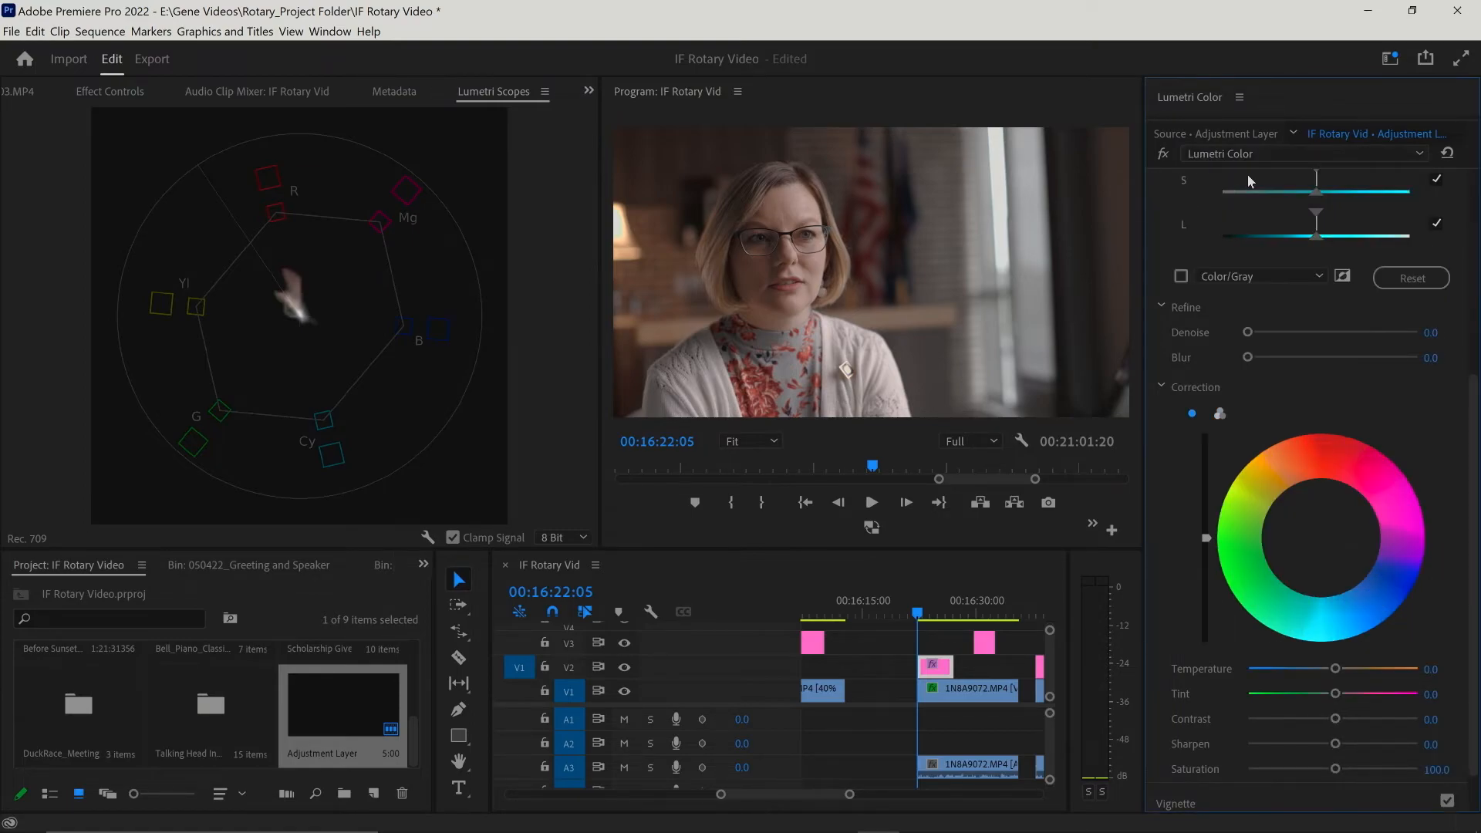
left_click(1344, 155)
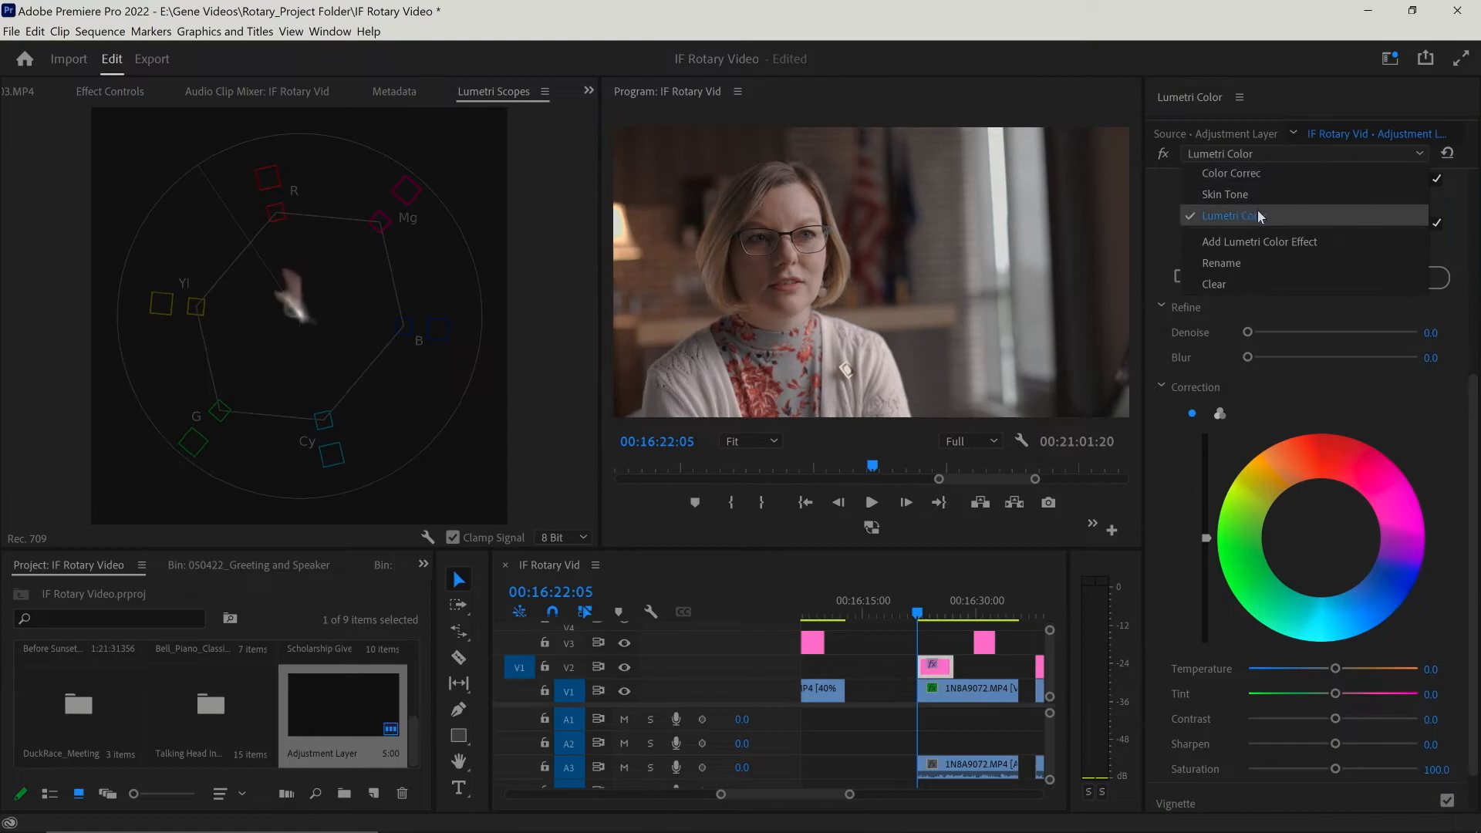
left_click(1244, 261)
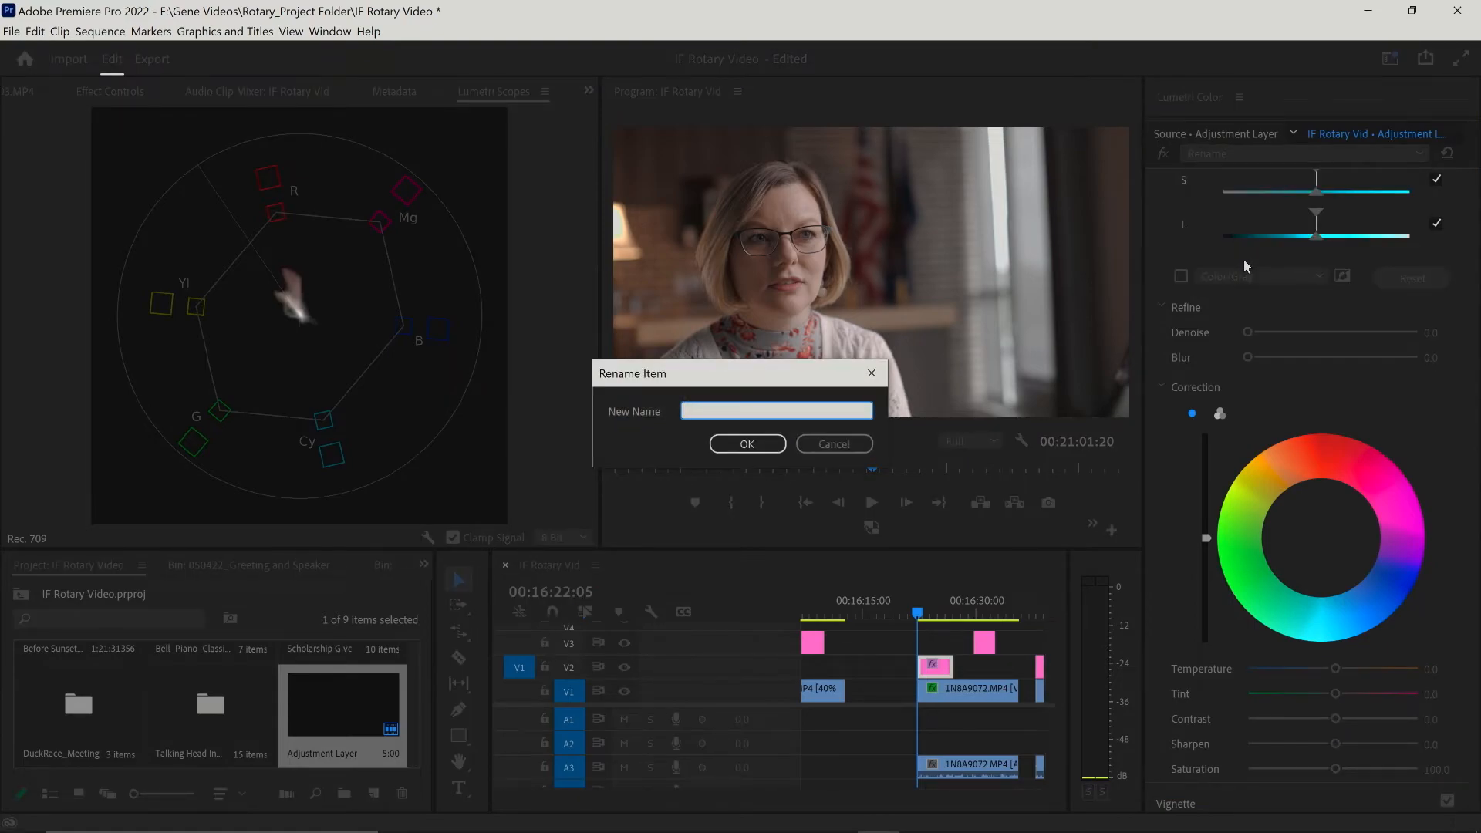
type("Color Grade")
left_click(779, 444)
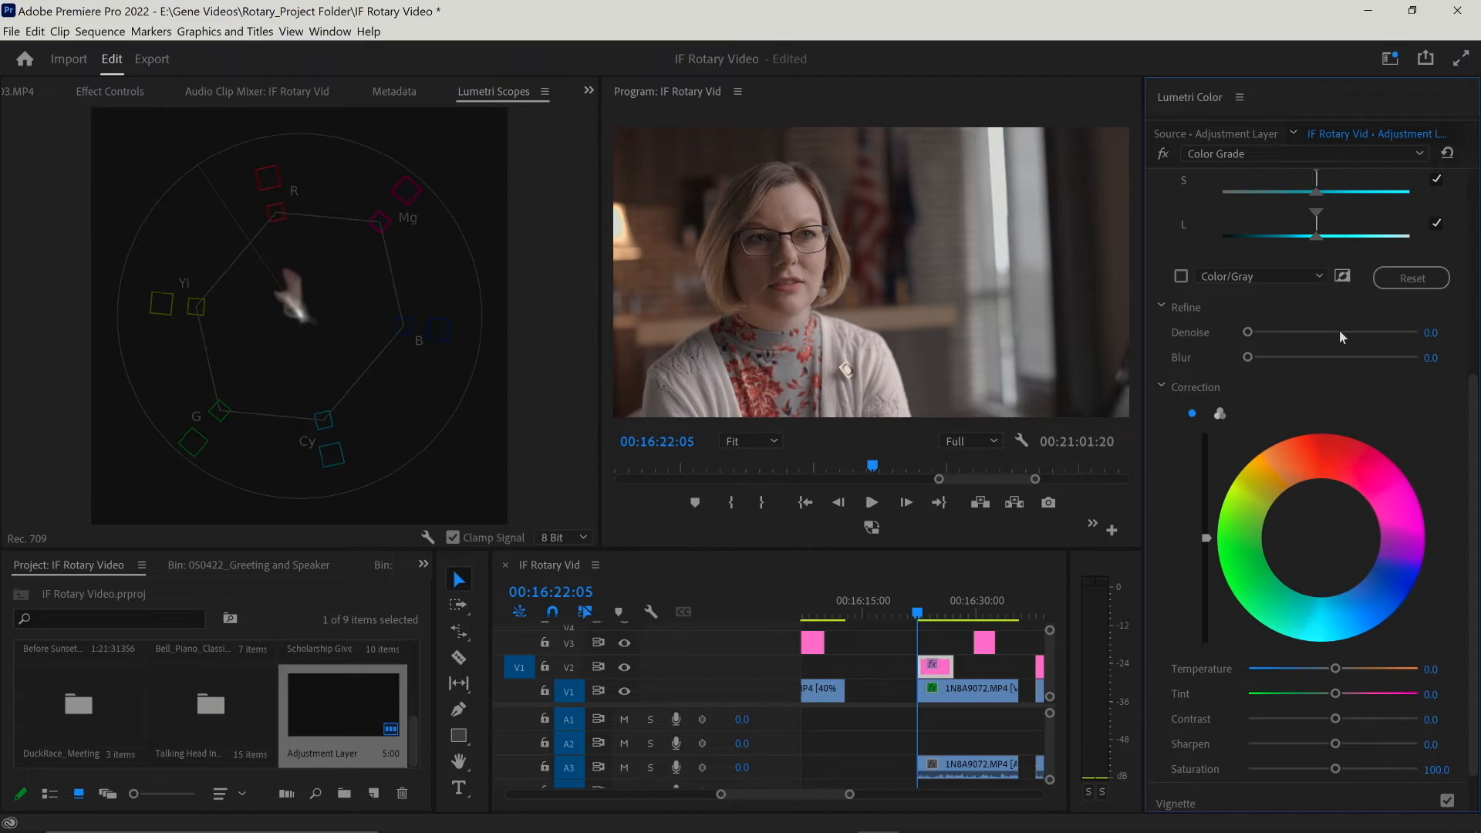
Step: Sample the woman's face as the HSL Secondary key color and turn on the Color/Gray mask preview
scroll(1293, 395, "up", 4)
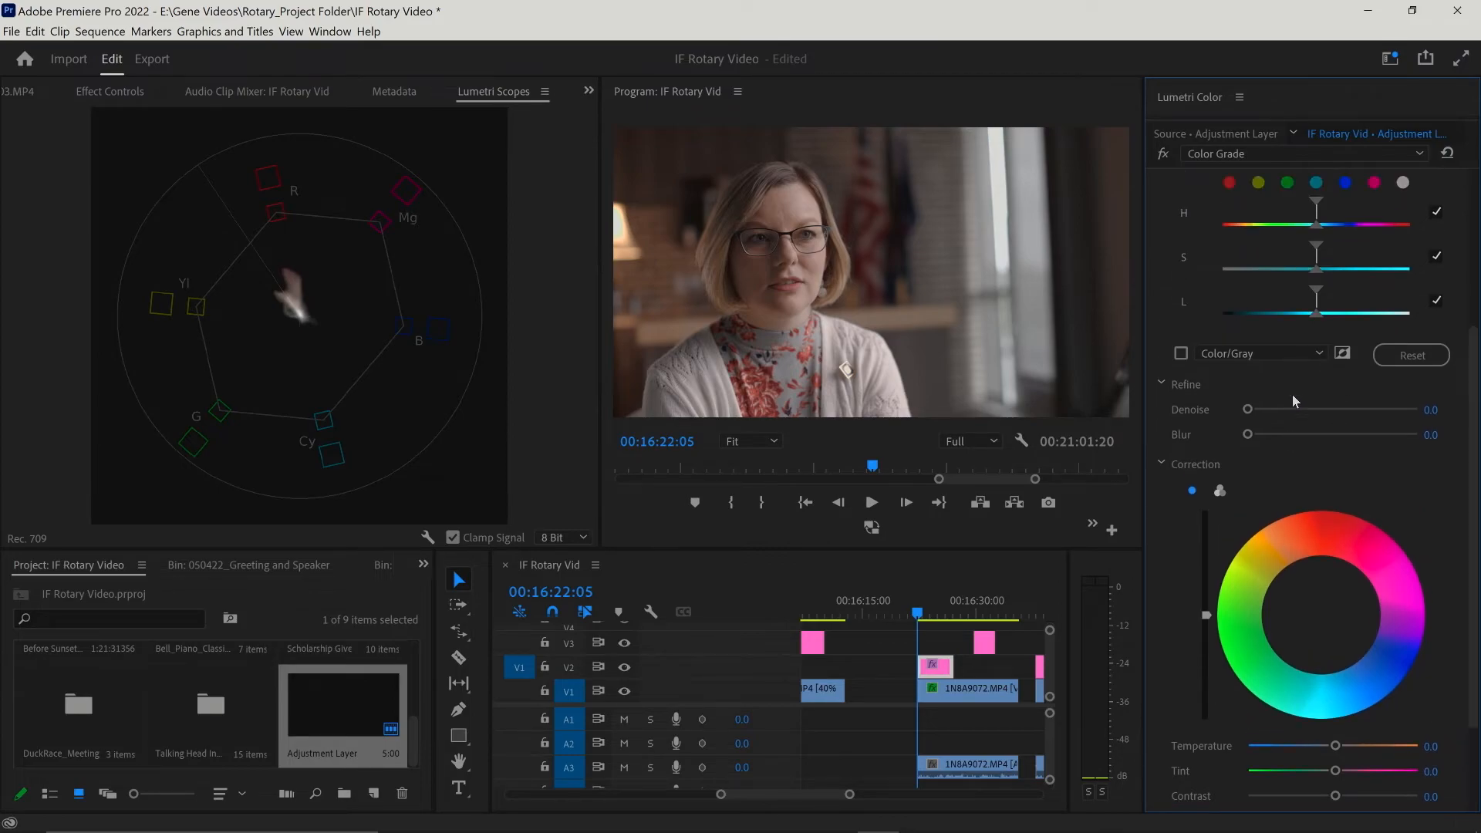
left_click(1263, 237)
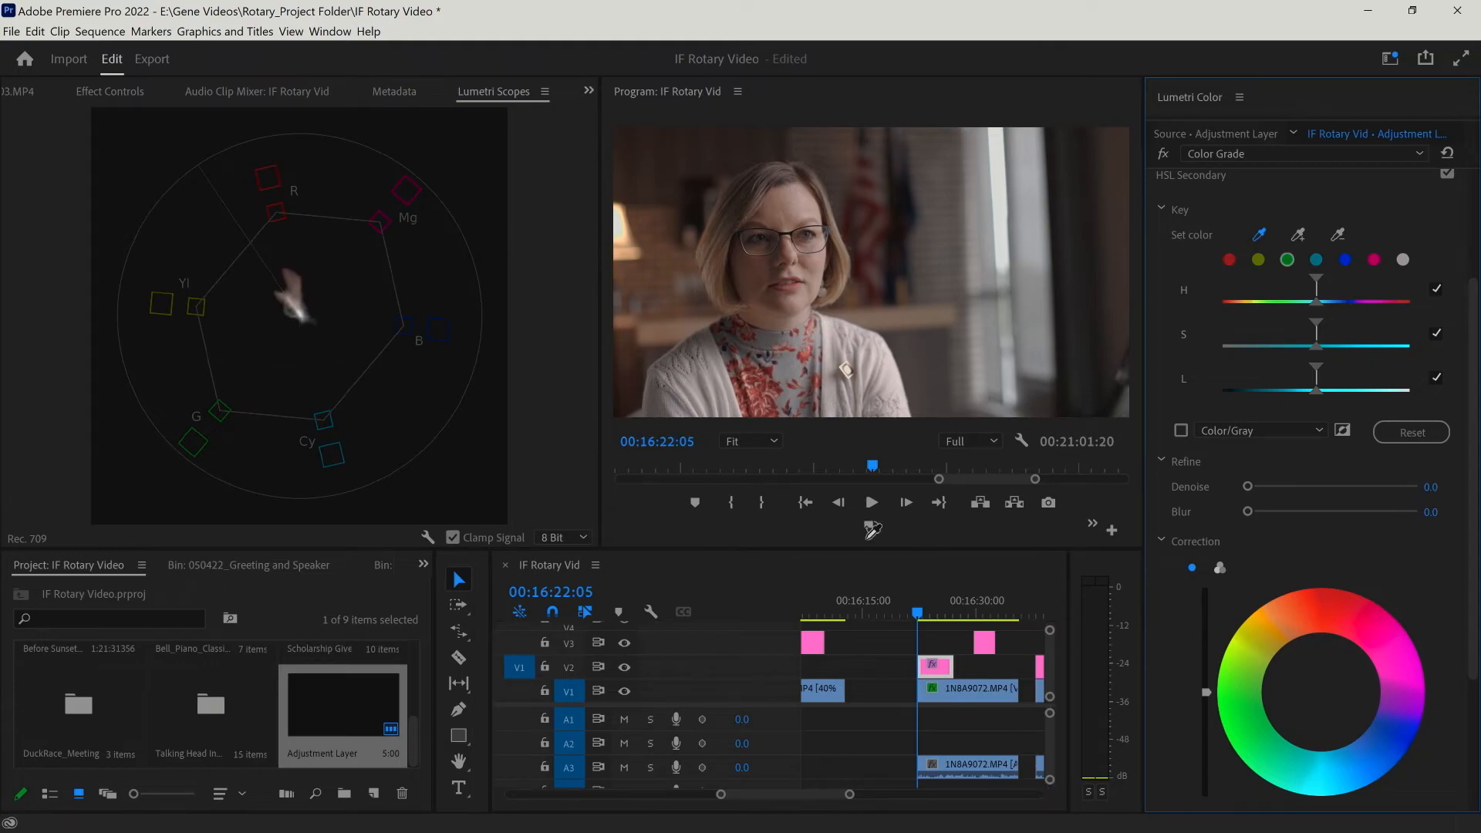
left_click(803, 221)
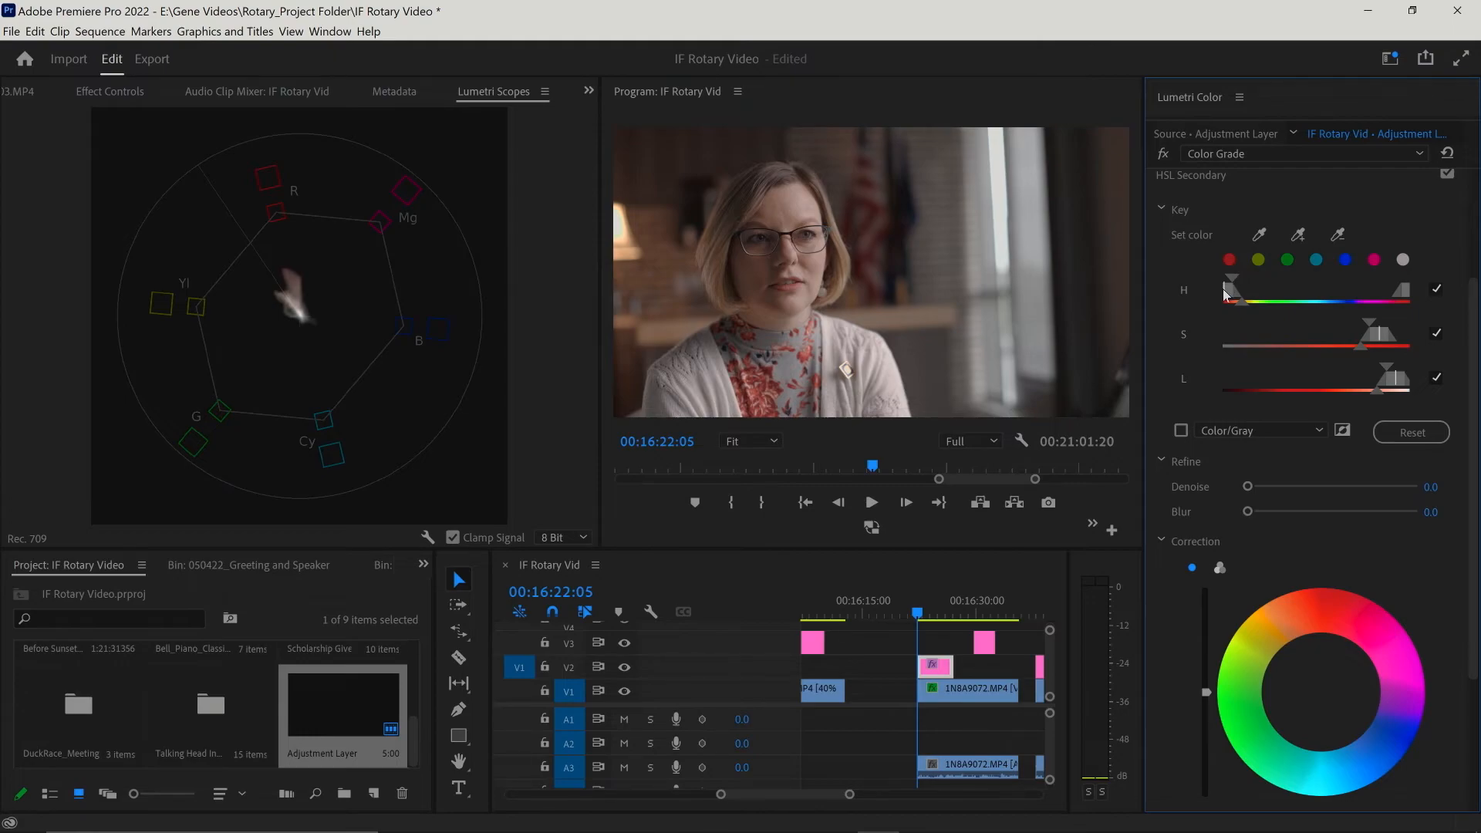
left_click(1182, 432)
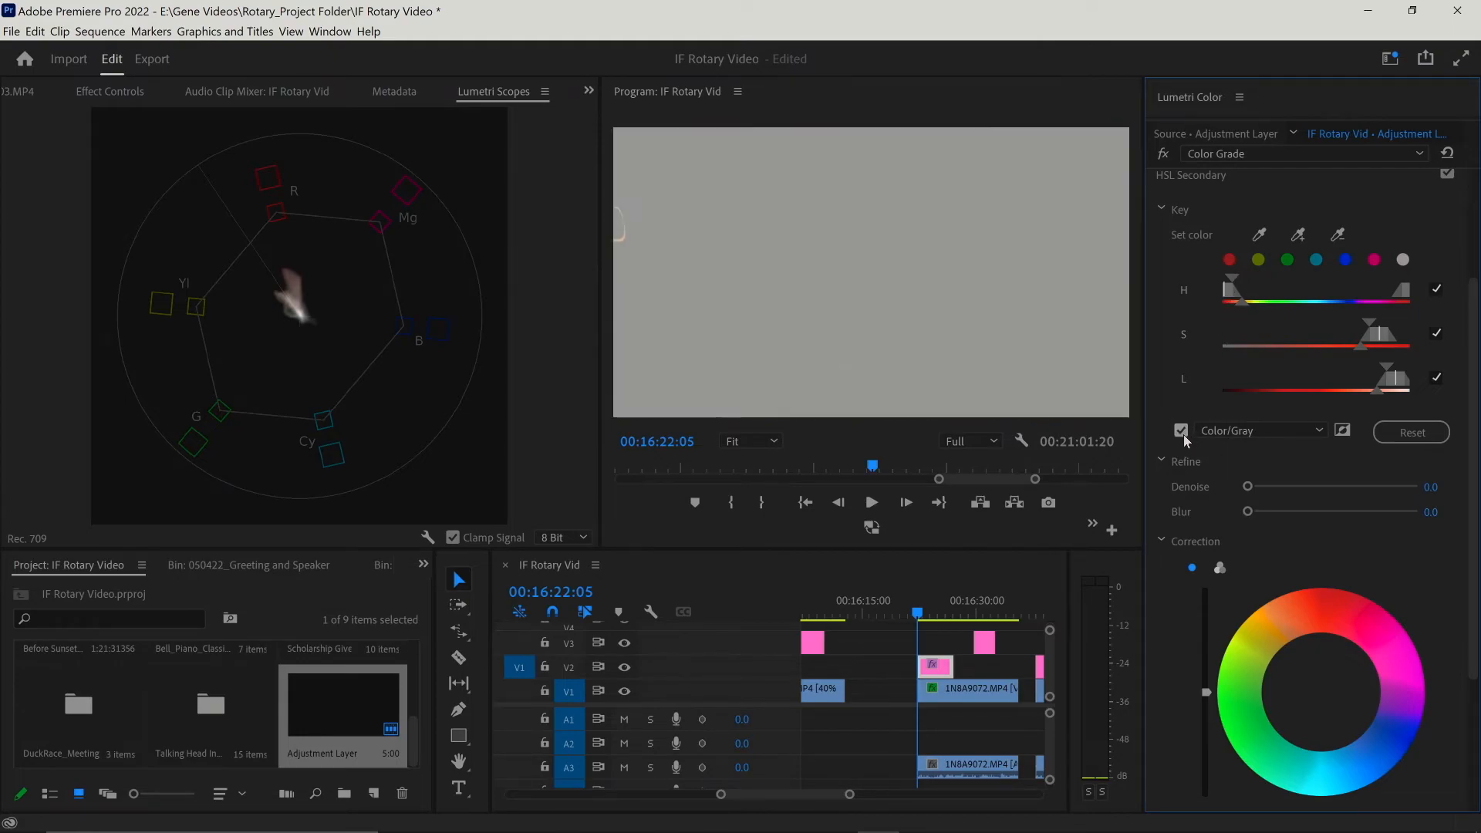
Step: Shift and widen the key's hue, saturation and luminance ranges to cover the woman's skin
left_click_drag(1228, 295, 1256, 310)
left_click_drag(1379, 341, 1237, 338)
left_click_drag(1395, 380, 1293, 336)
left_click_drag(1232, 293, 1290, 325)
left_click_drag(1299, 348, 1284, 335)
left_click_drag(1249, 378, 1350, 391)
left_click_drag(1336, 369, 1337, 369)
left_click_drag(1311, 378, 1312, 379)
left_click_drag(1246, 296, 1244, 298)
mouse_move(1325, 346)
left_mouse_down()
mouse_move(1364, 392)
mouse_move(1333, 366)
left_mouse_up()
Step: Invert the Color Grade key mask so it selects everything except the skin tones
left_click_drag(1143, 411, 1209, 411)
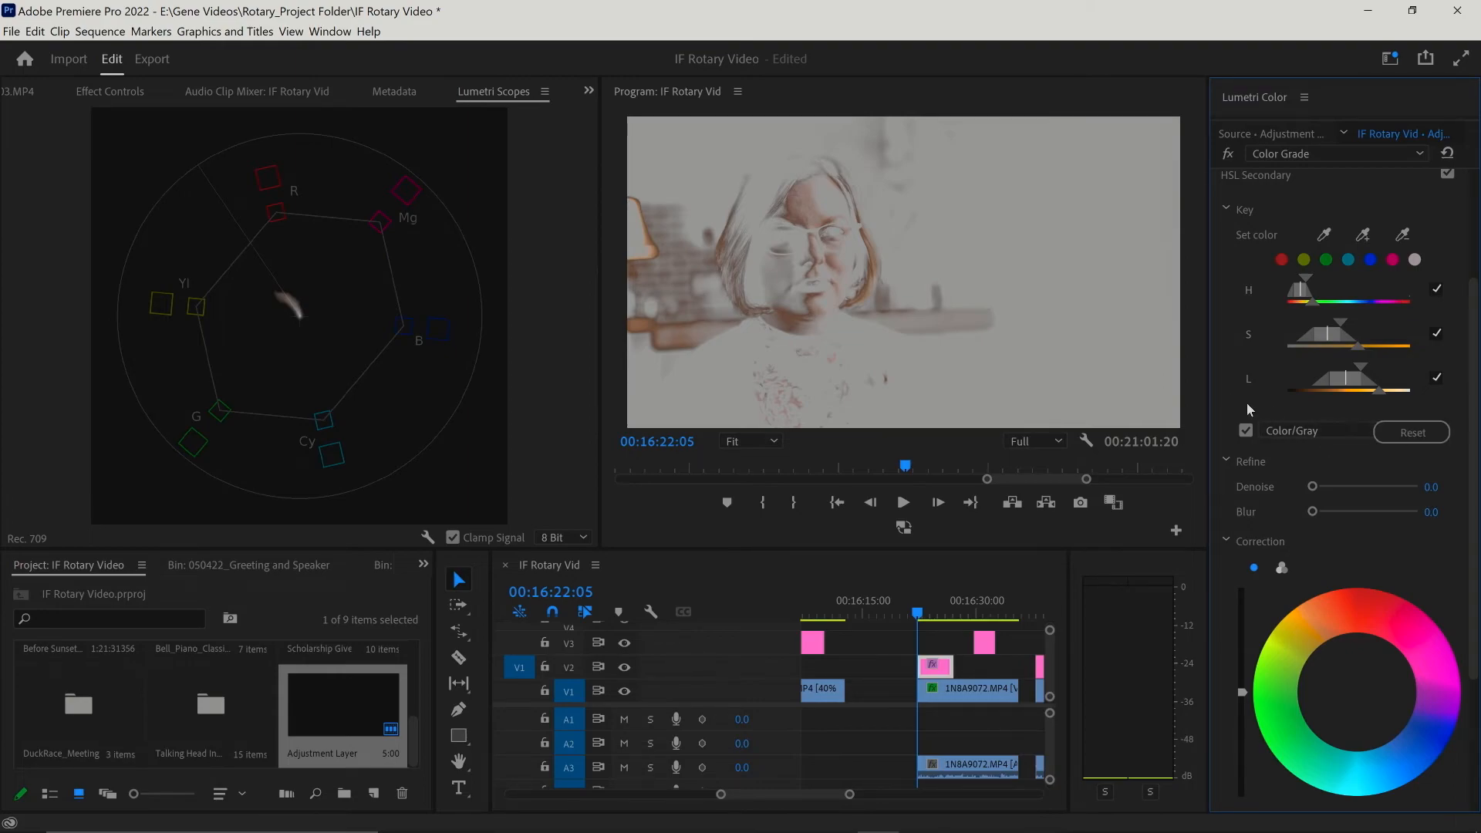
left_click_drag(1209, 409, 1155, 412)
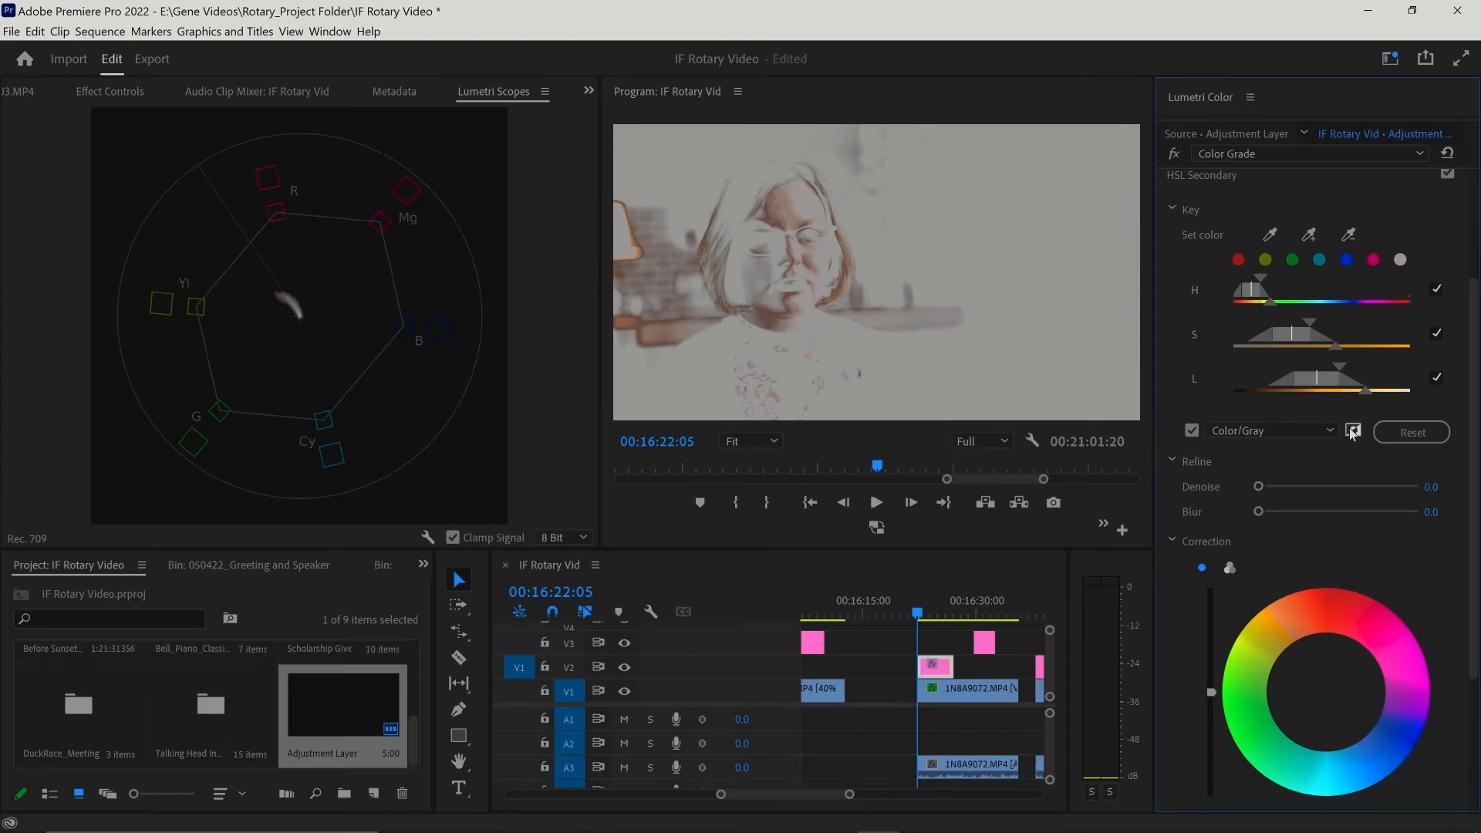
left_click(1353, 433)
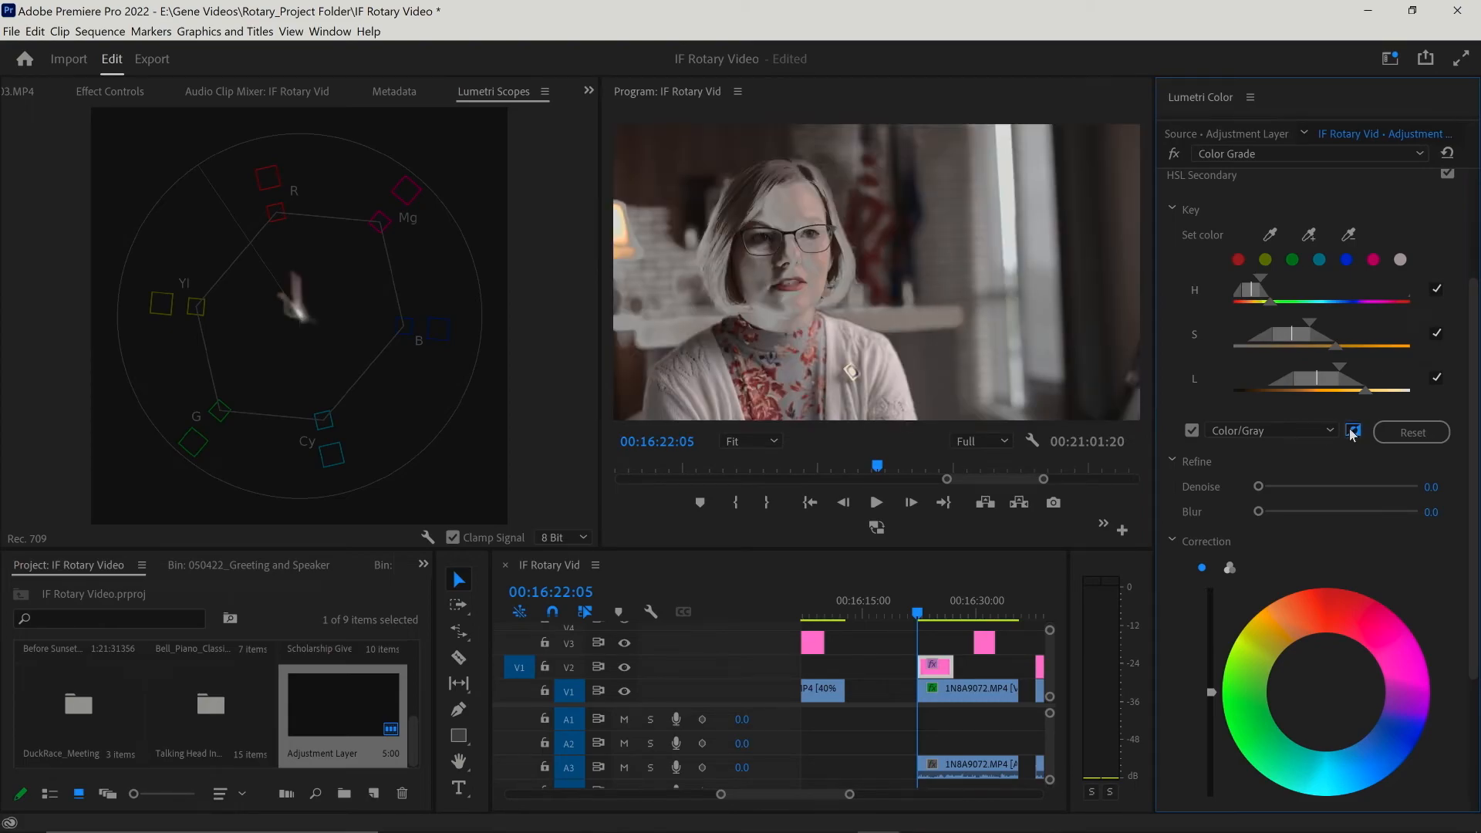
left_click(1353, 432)
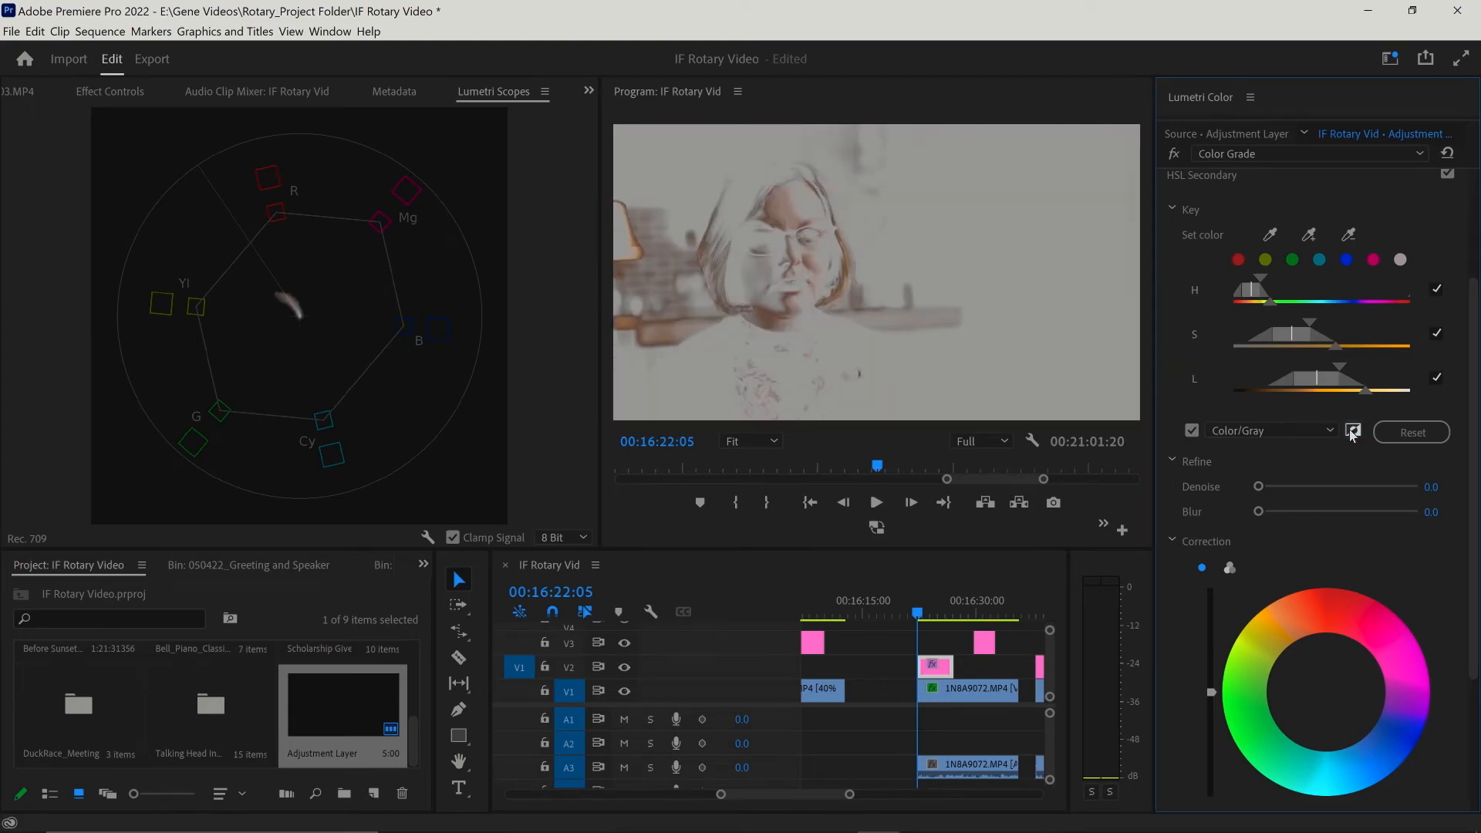
left_click(1353, 432)
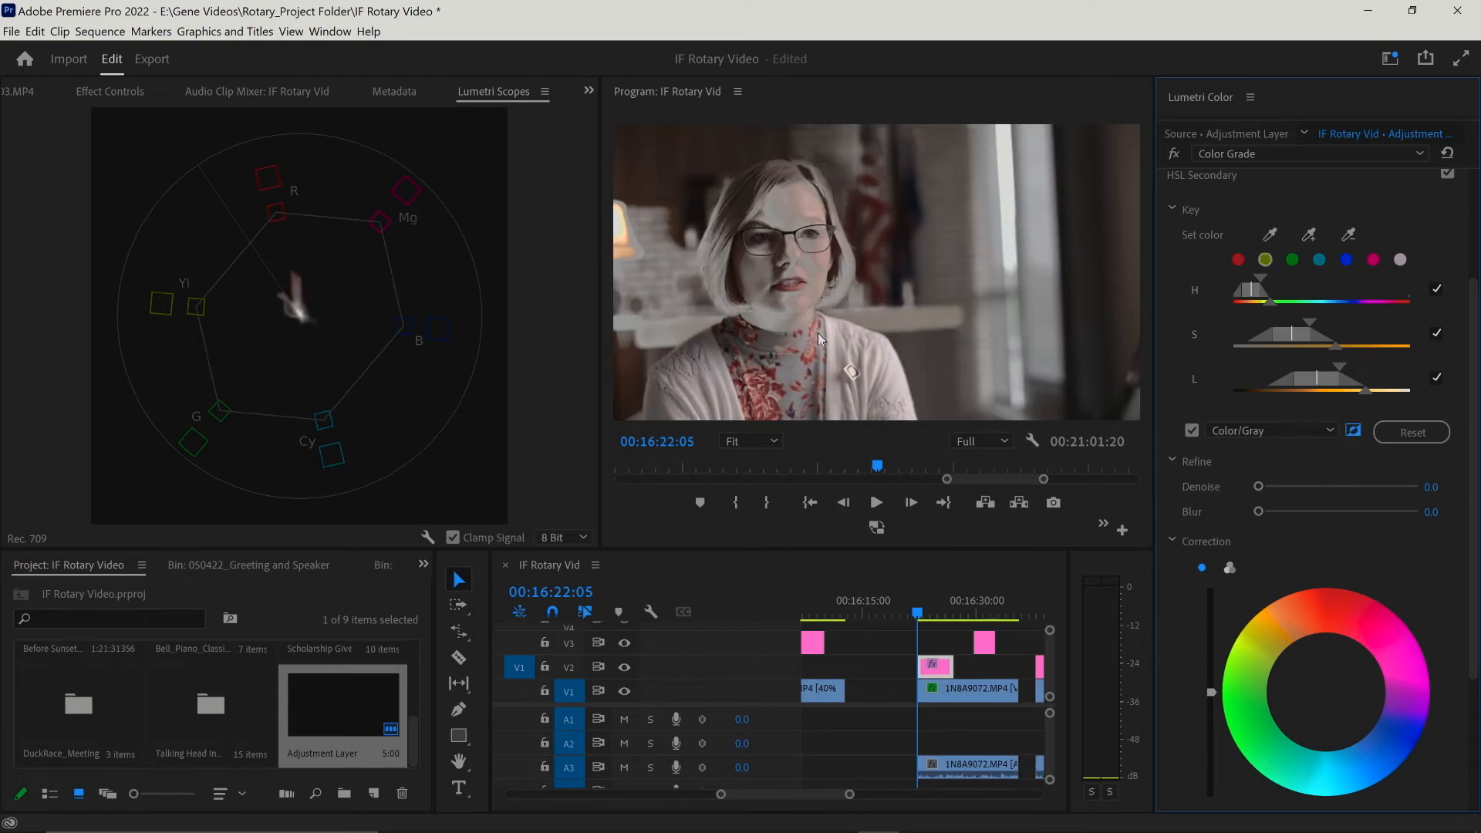
Step: Switch the Color Grade correction to three-way wheels, push Midtones and Shadows toward blue, and turn off the mask preview
left_click(1230, 569)
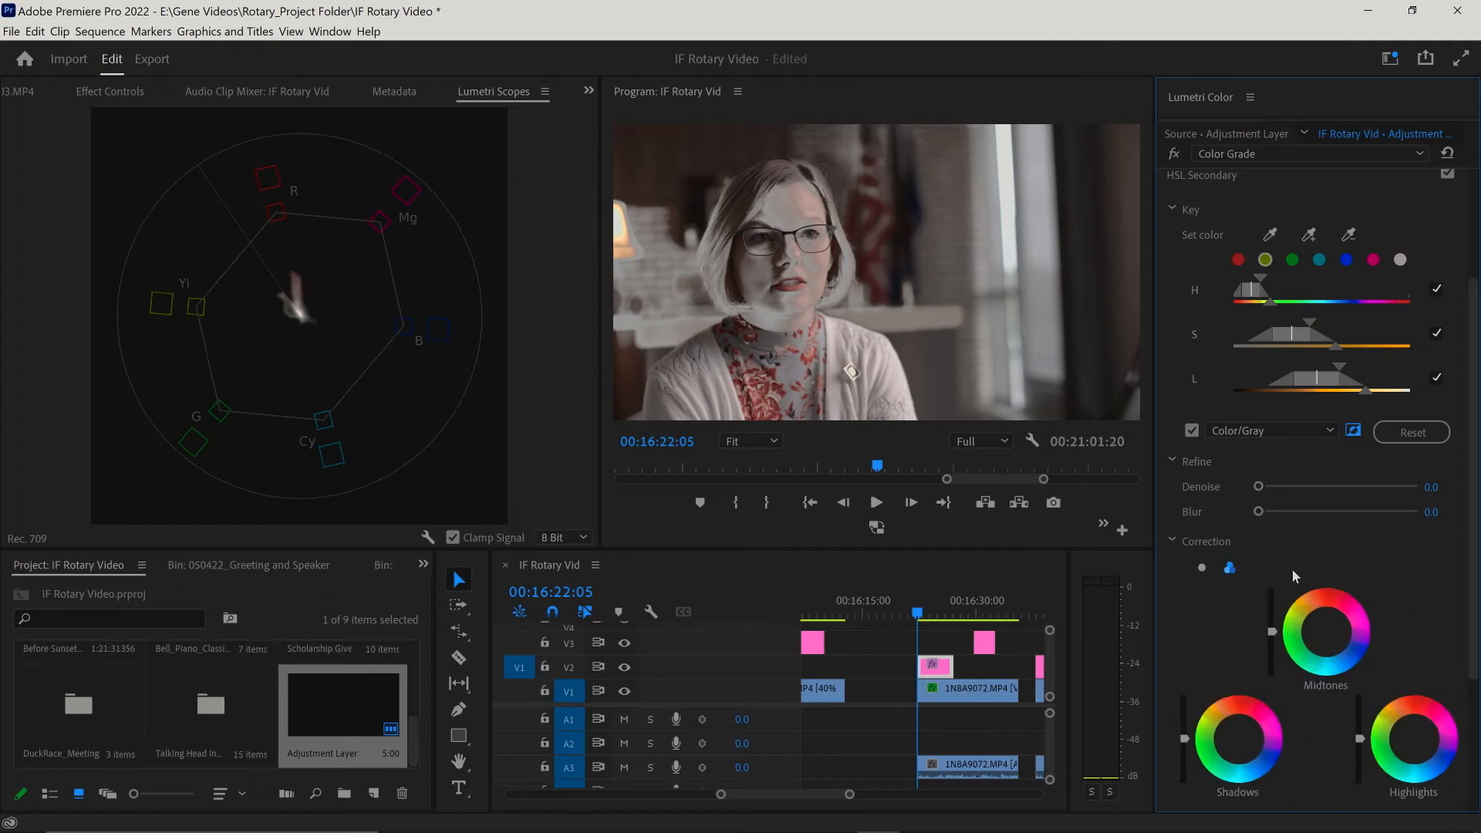
scroll(1300, 564, "down", 2)
left_click_drag(1330, 577, 1321, 587)
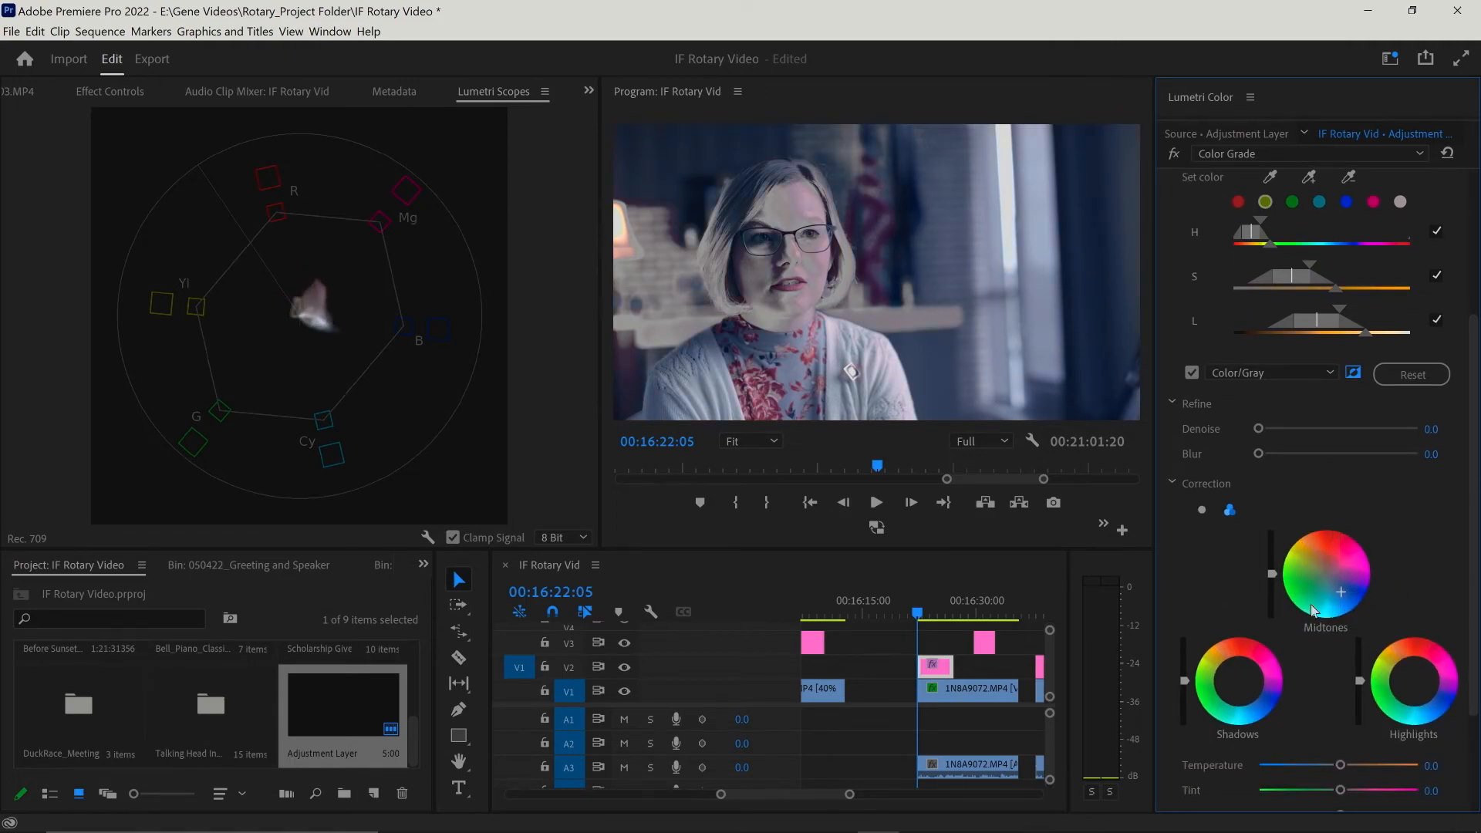
left_click_drag(1241, 684, 1269, 709)
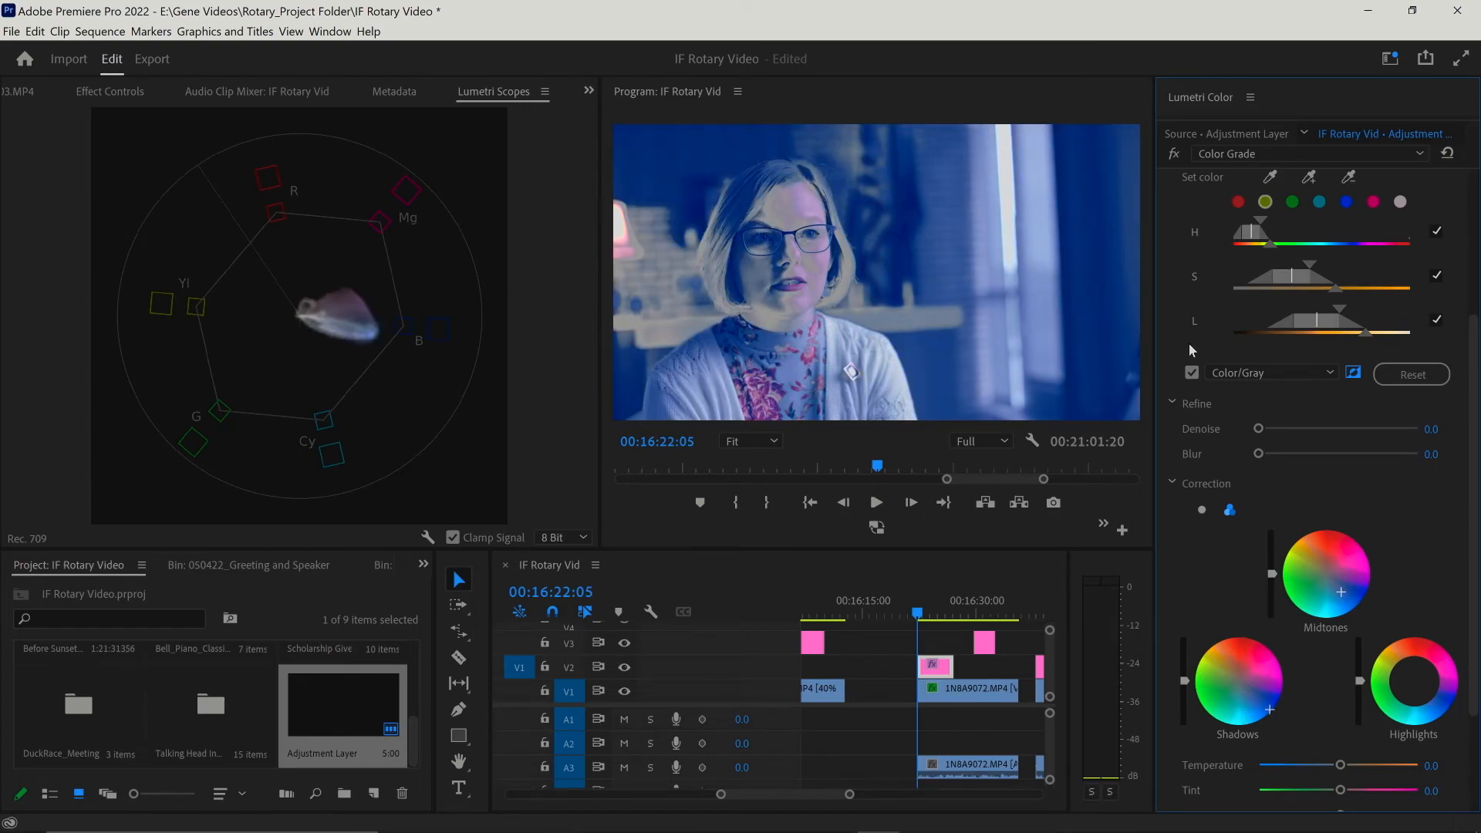
left_click(1192, 373)
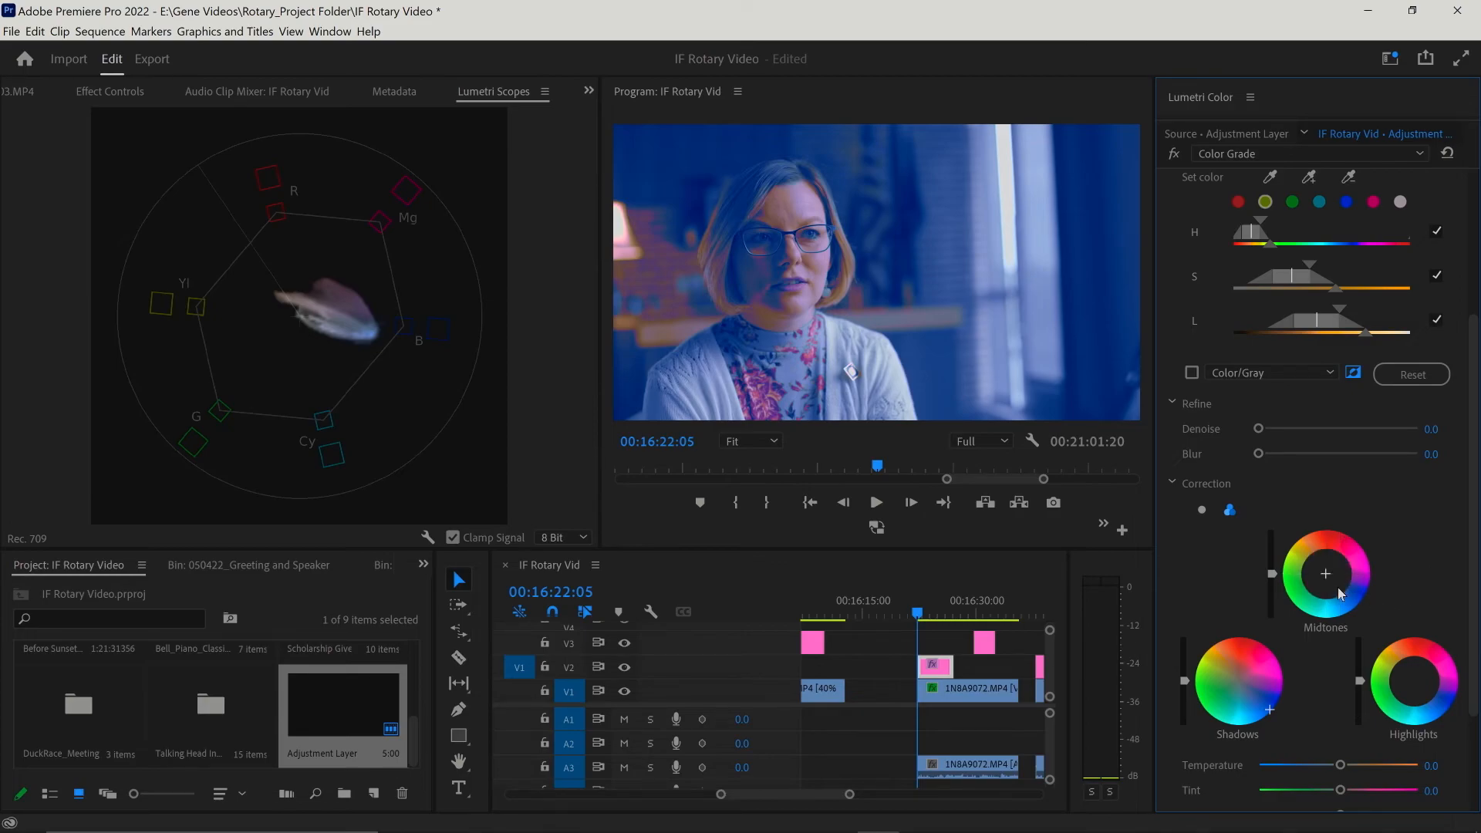
Step: Reset the Color Grade's Midtones and Shadows wheels, then nudge both very slightly toward green
double_click(1242, 683)
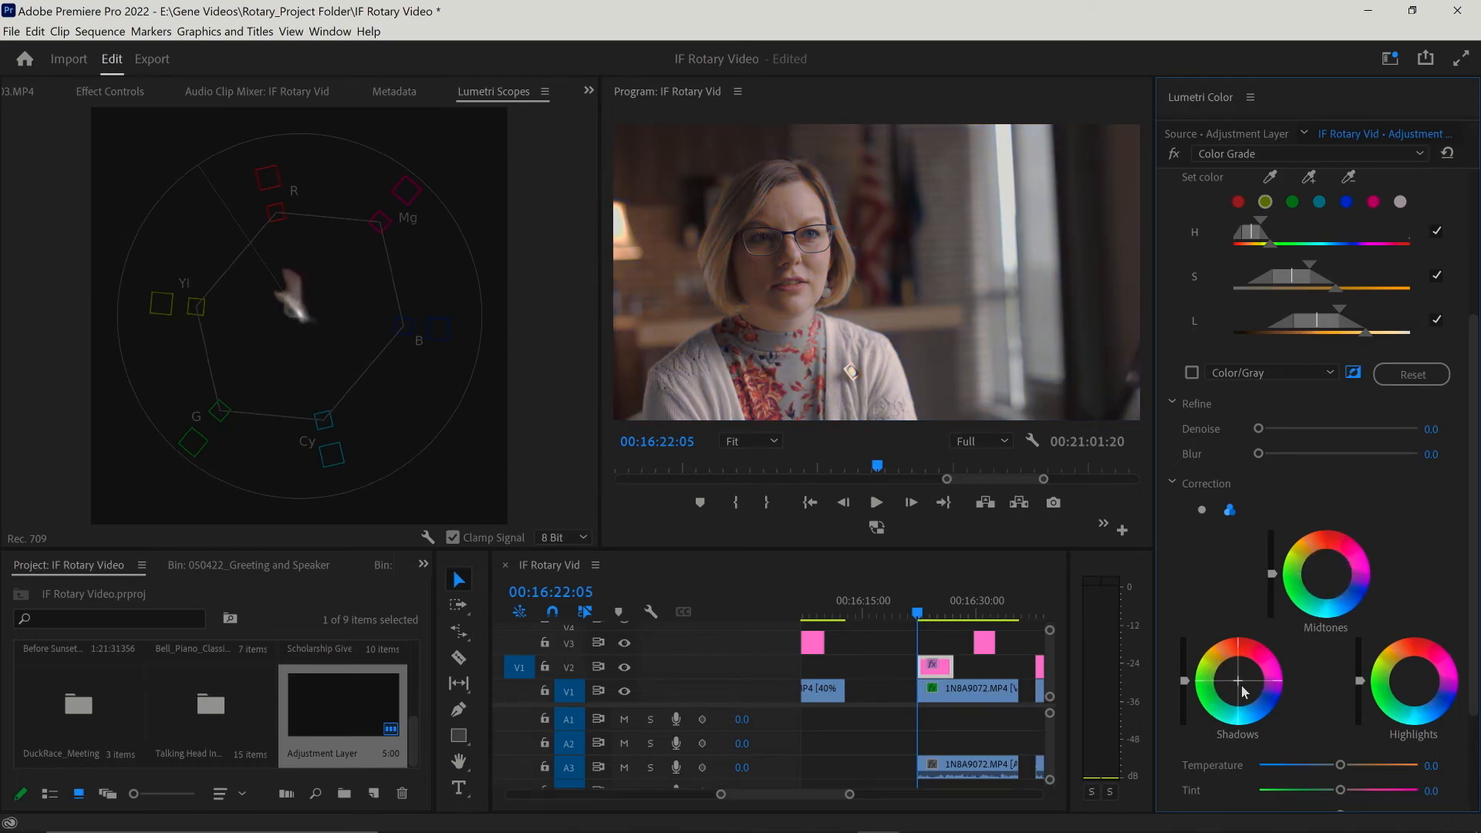
left_click_drag(1327, 577, 1321, 573)
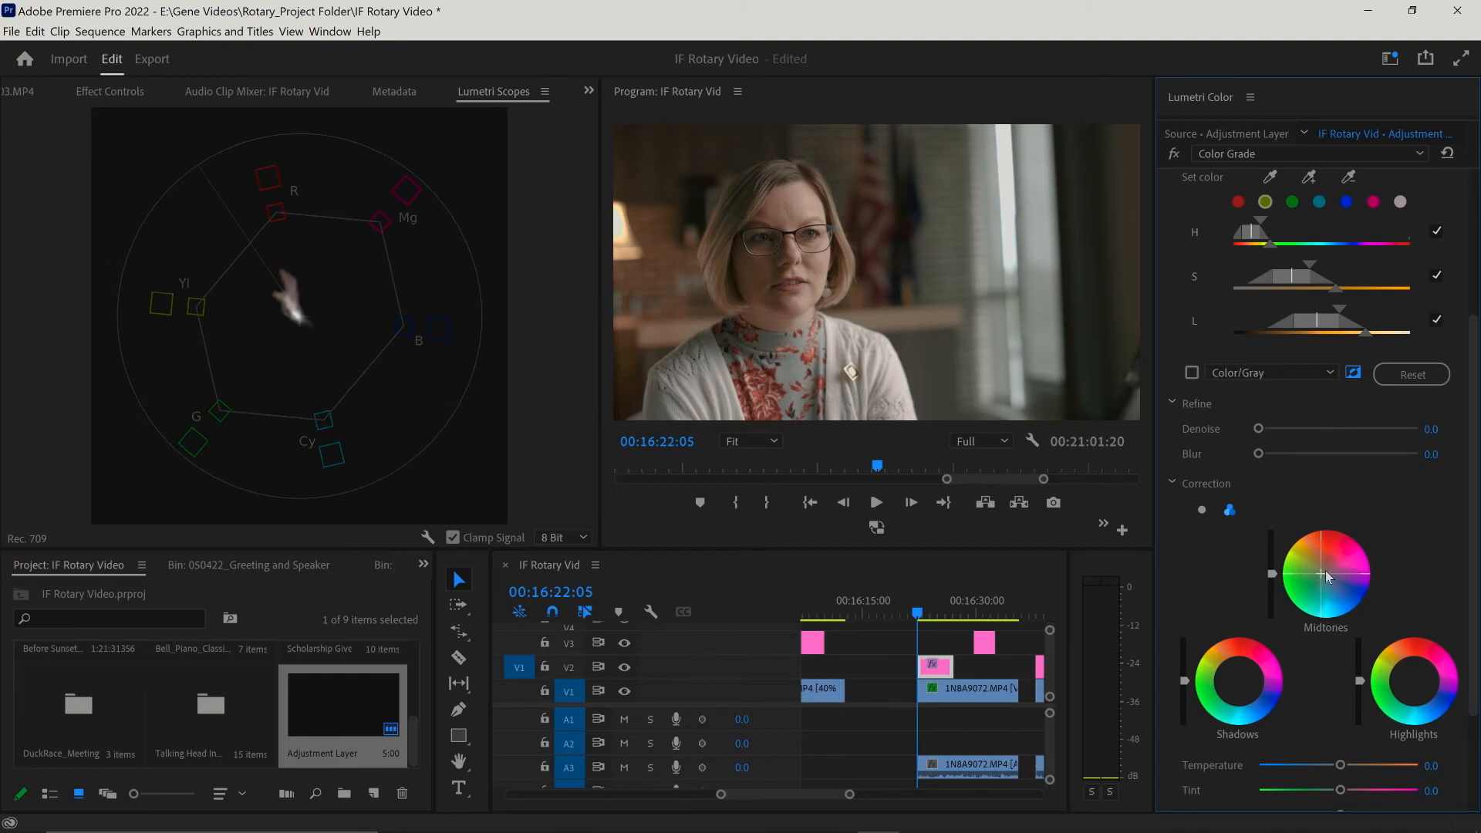
left_click_drag(1237, 681, 1236, 682)
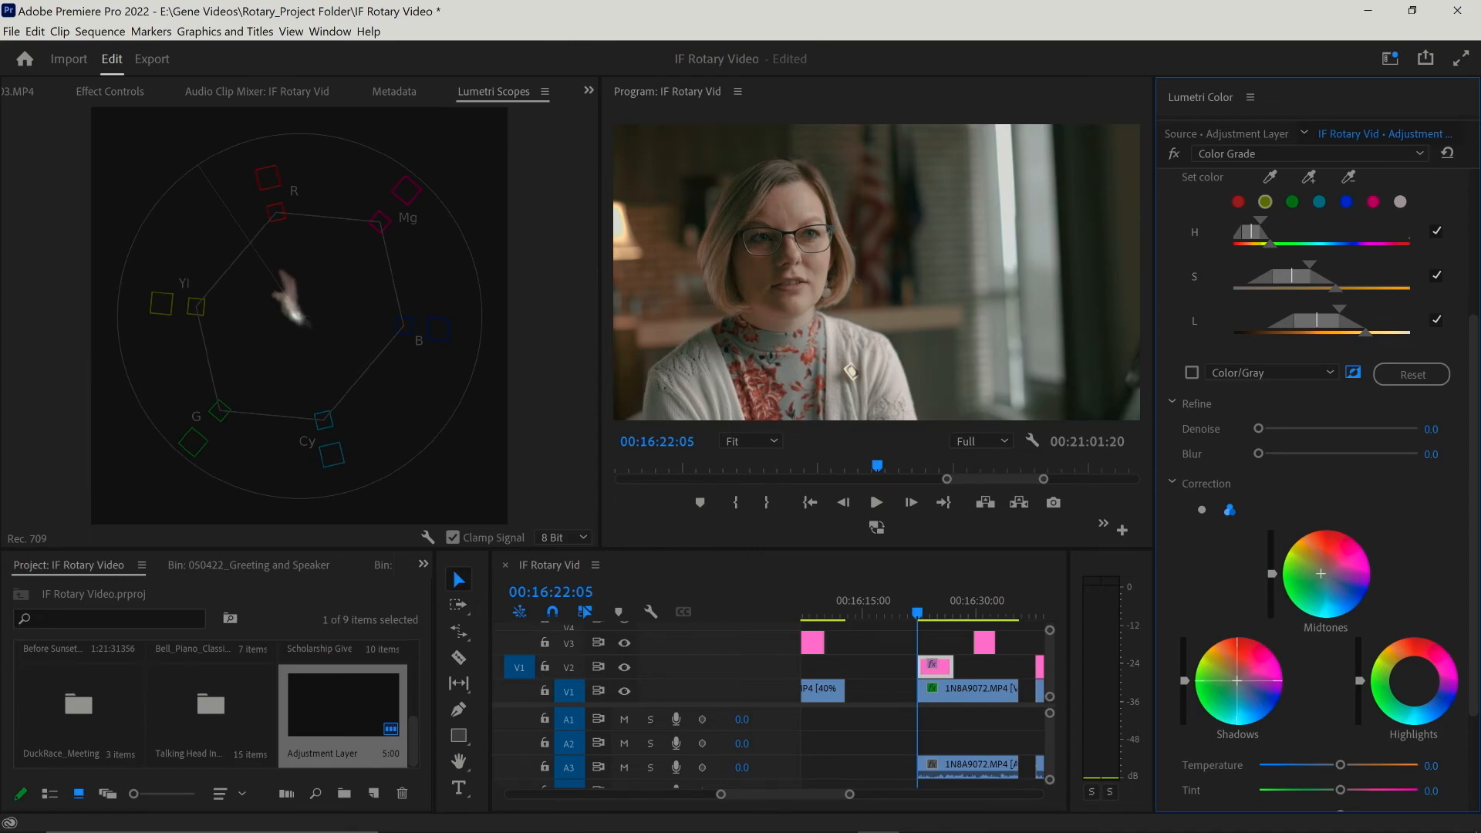
left_click_drag(1236, 682, 1239, 681)
left_click_drag(1239, 680, 1236, 681)
Step: Compare the shot with the Color Grade effect bypassed and enabled
left_click(1174, 154)
left_click(1174, 154)
left_click(1174, 155)
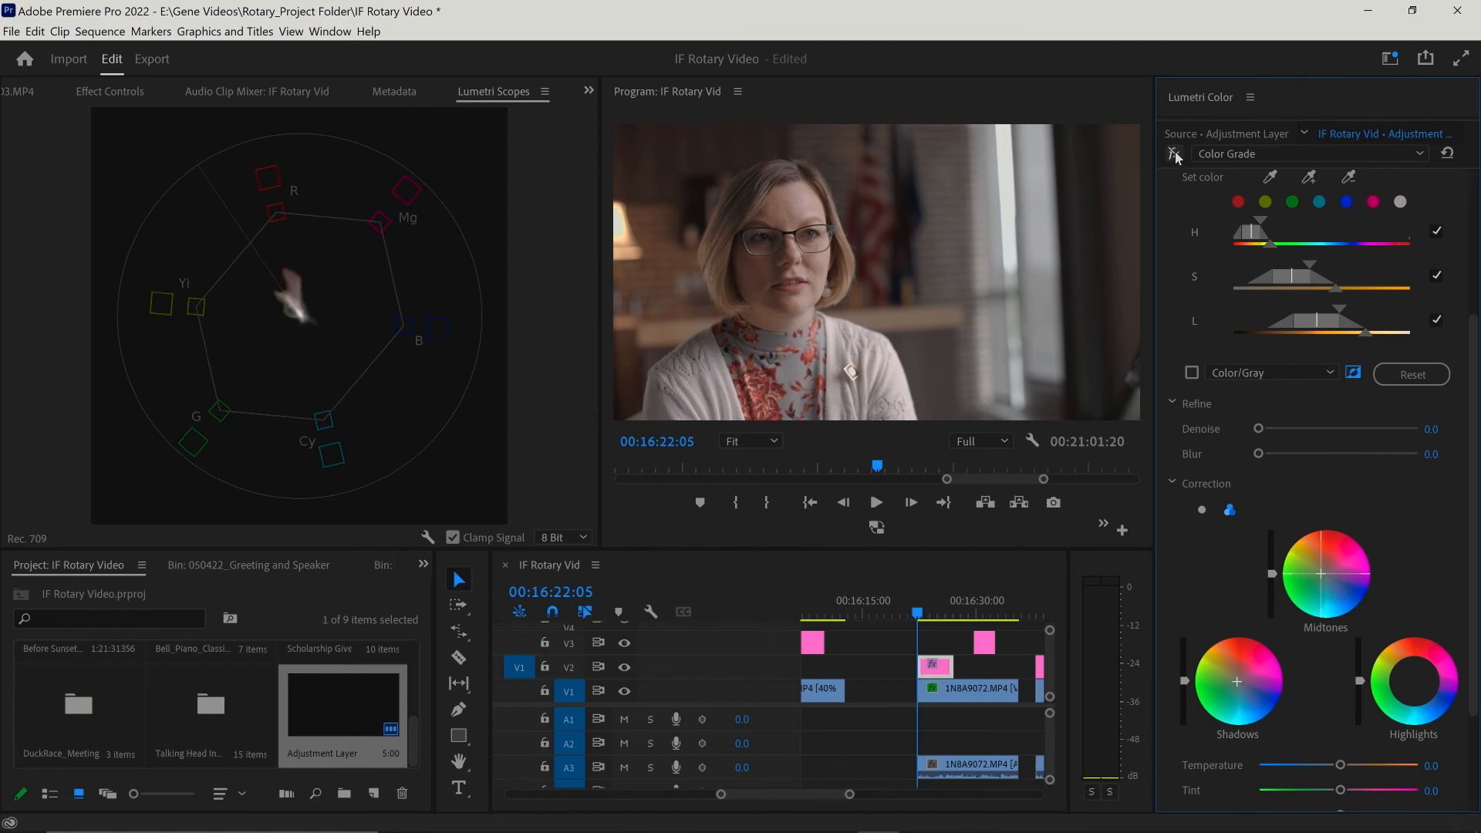
Step: Bypass the Color Grade, Color Correc and Skin Tone effects to view the ungraded shot
left_click(1174, 155)
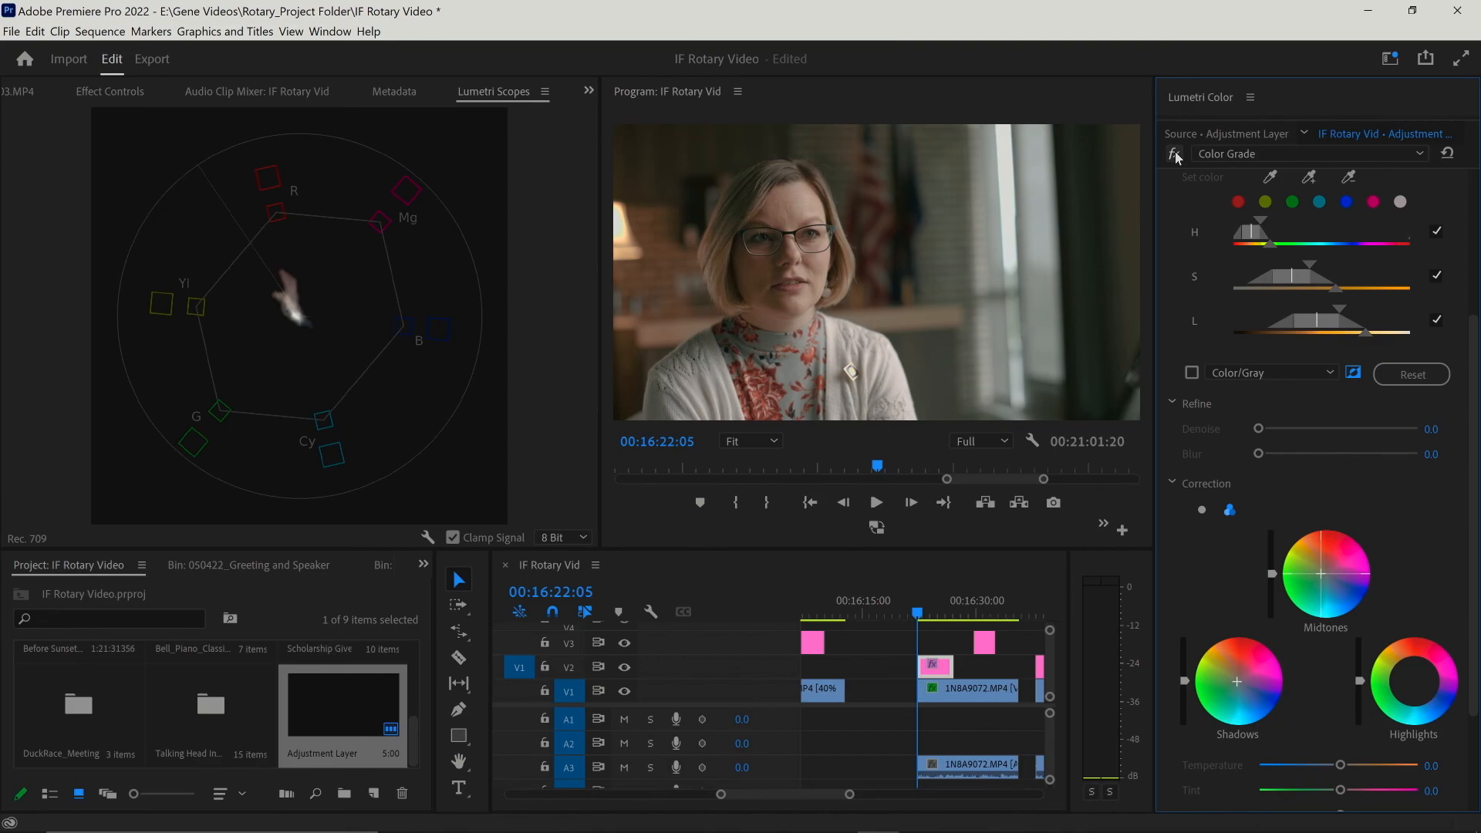
left_click(1267, 152)
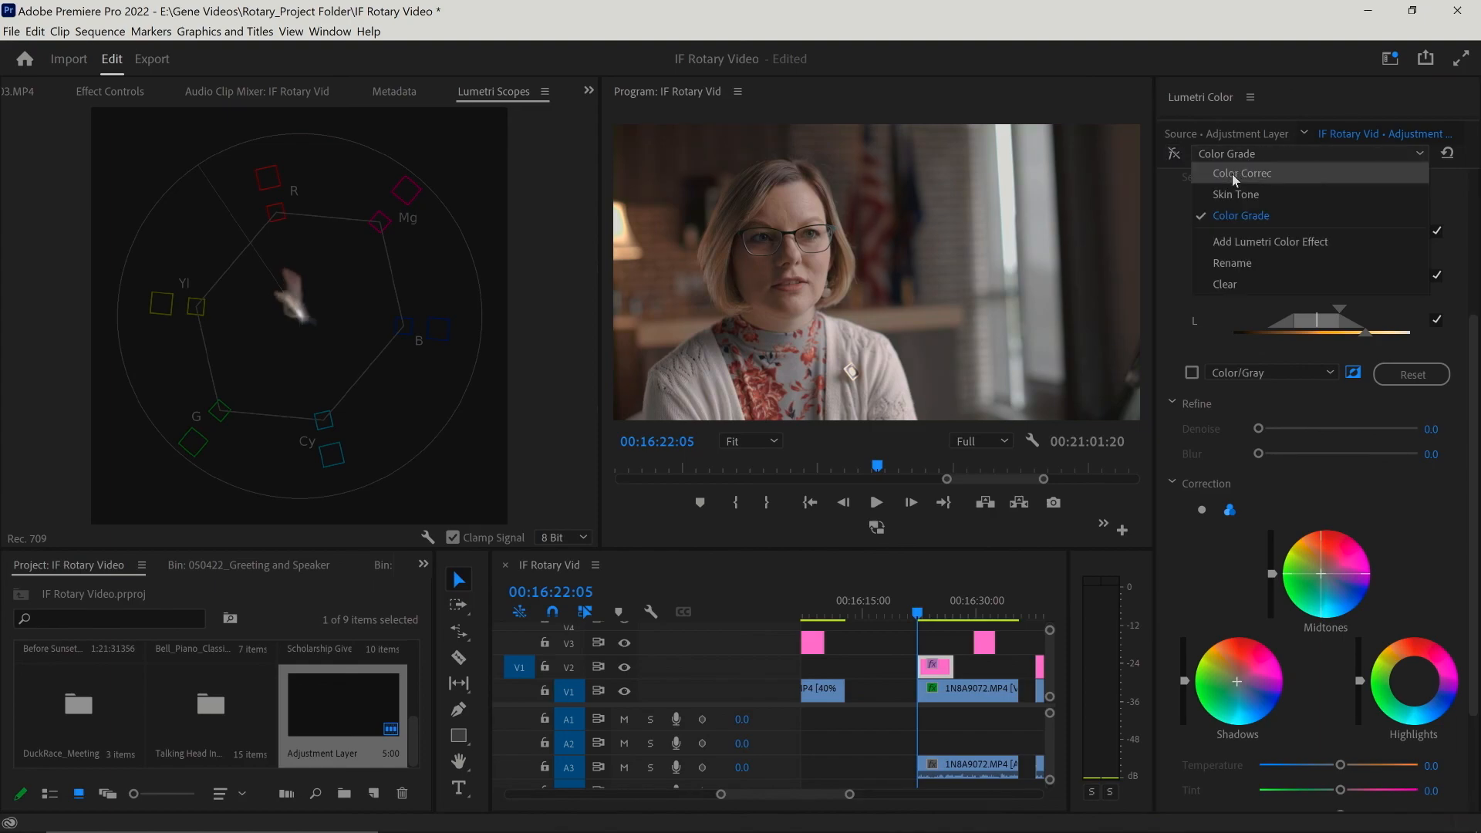
left_click(1216, 170)
left_click(1174, 157)
left_click(1260, 156)
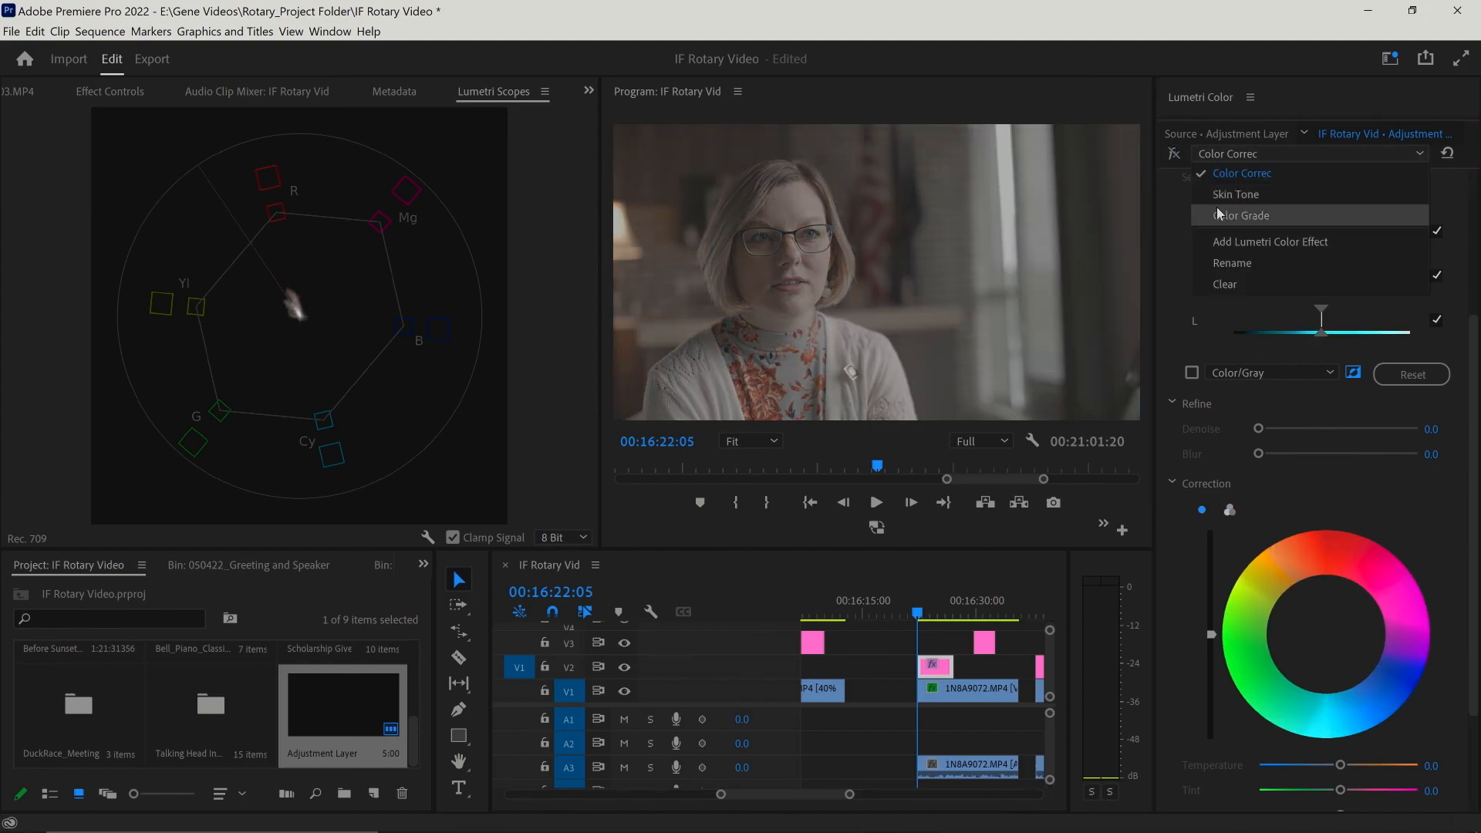
left_click(1214, 196)
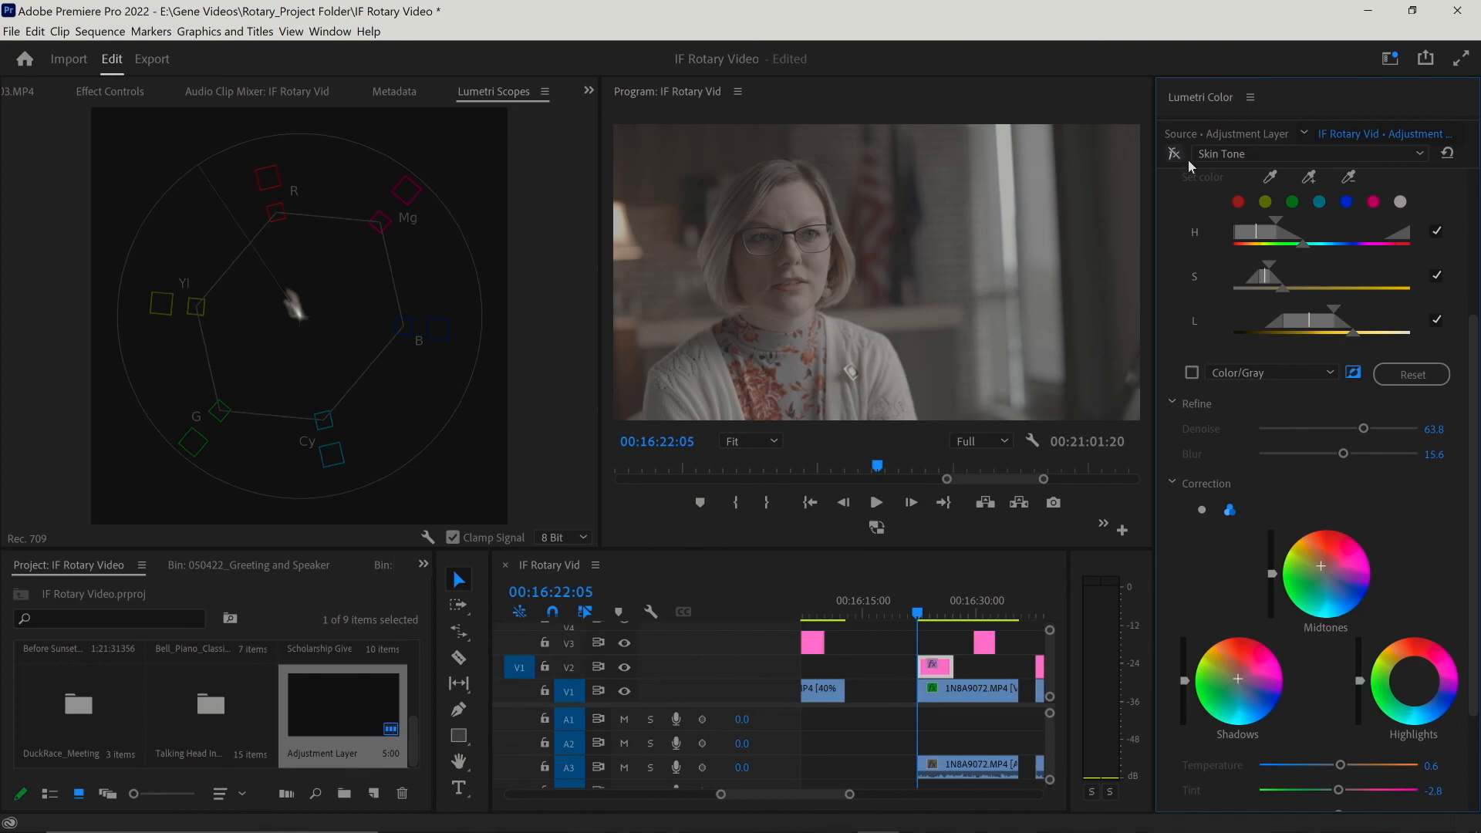
Step: Enable Color Correc, Skin Tone and Color Grade again one after another to review each effect's contribution
left_click(1213, 159)
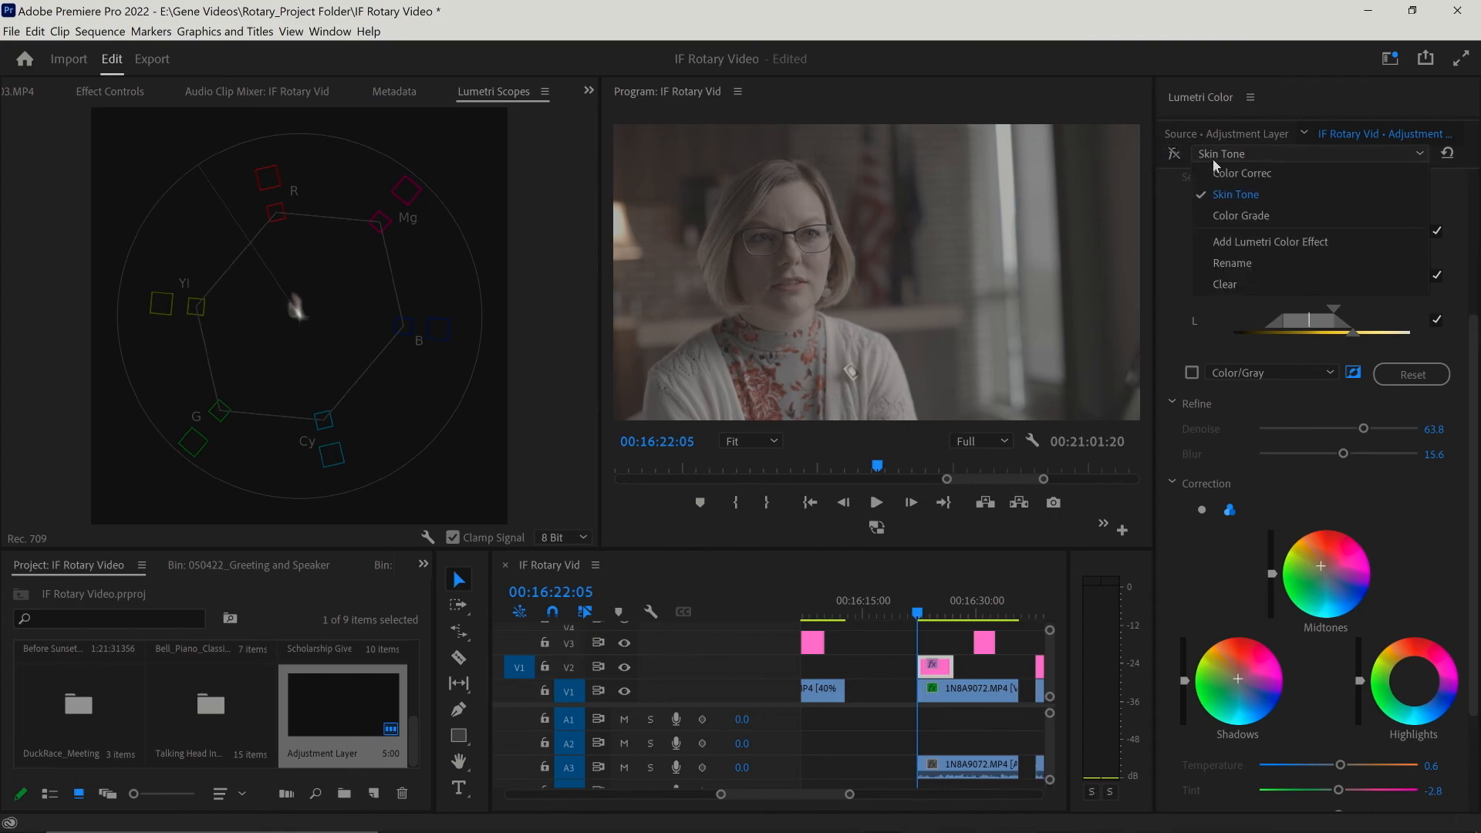
left_click(1260, 174)
left_click(1174, 154)
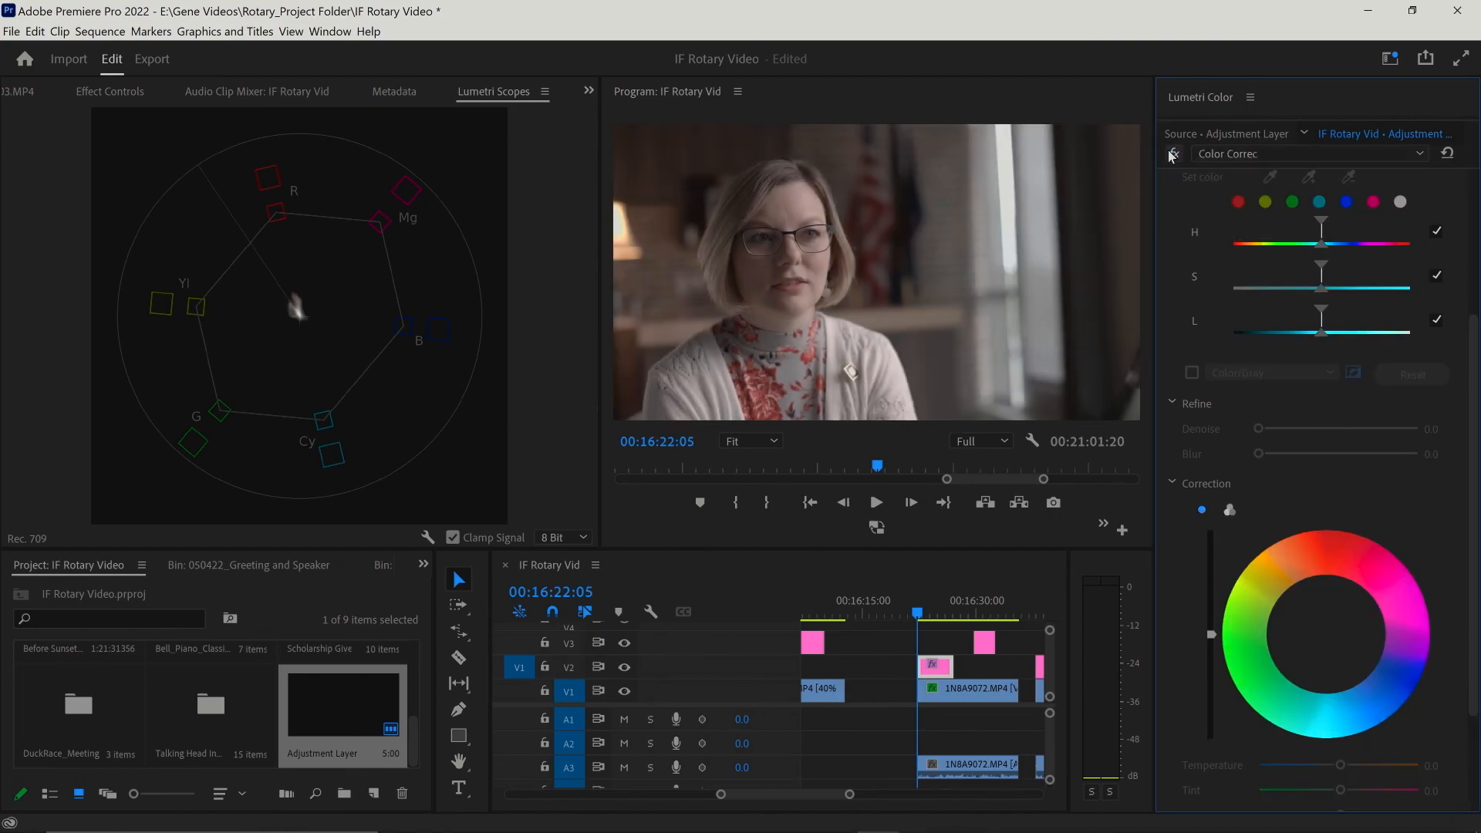
left_click(1248, 155)
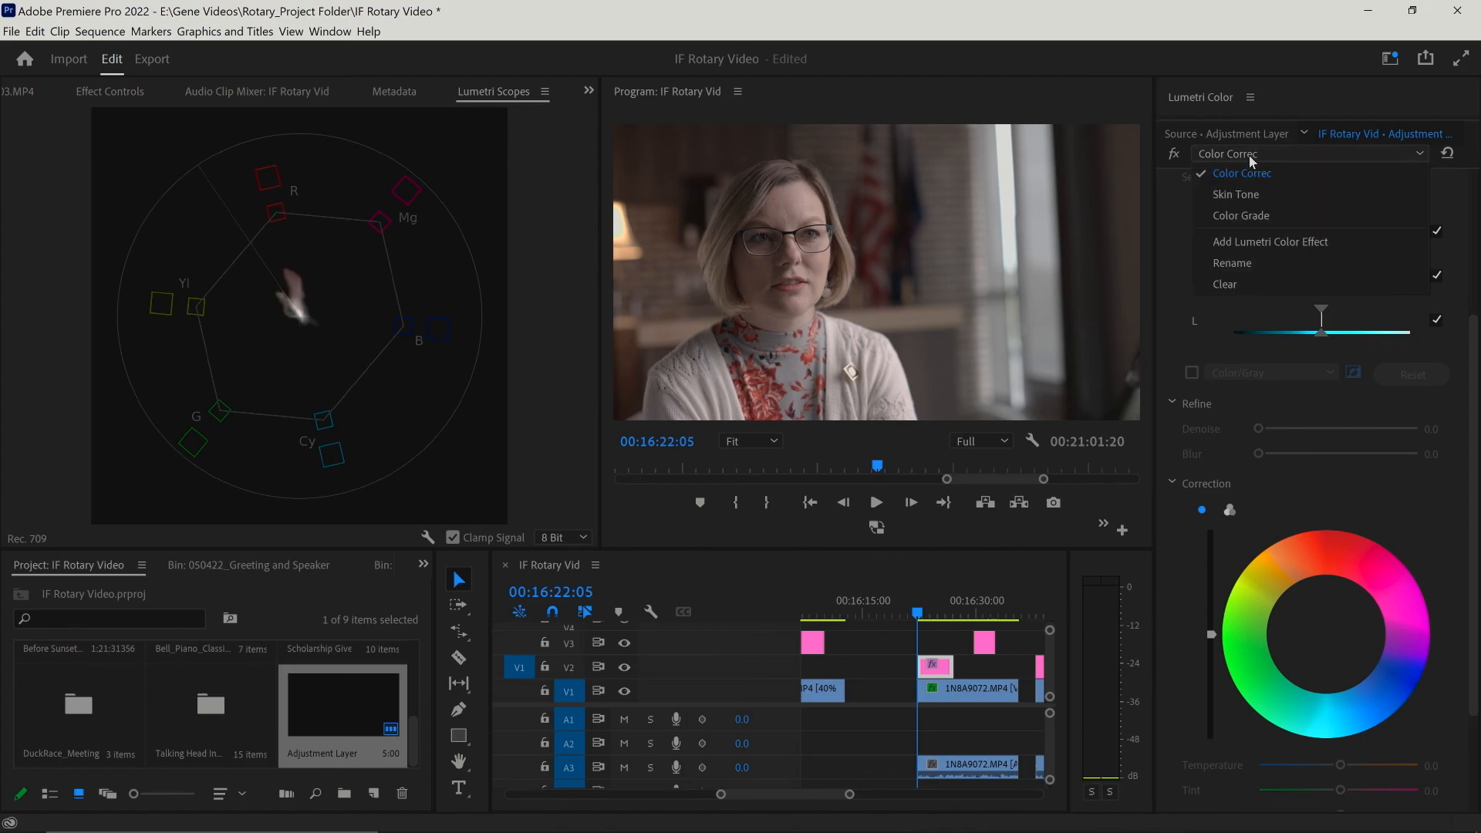
left_click(1236, 194)
left_click(1176, 152)
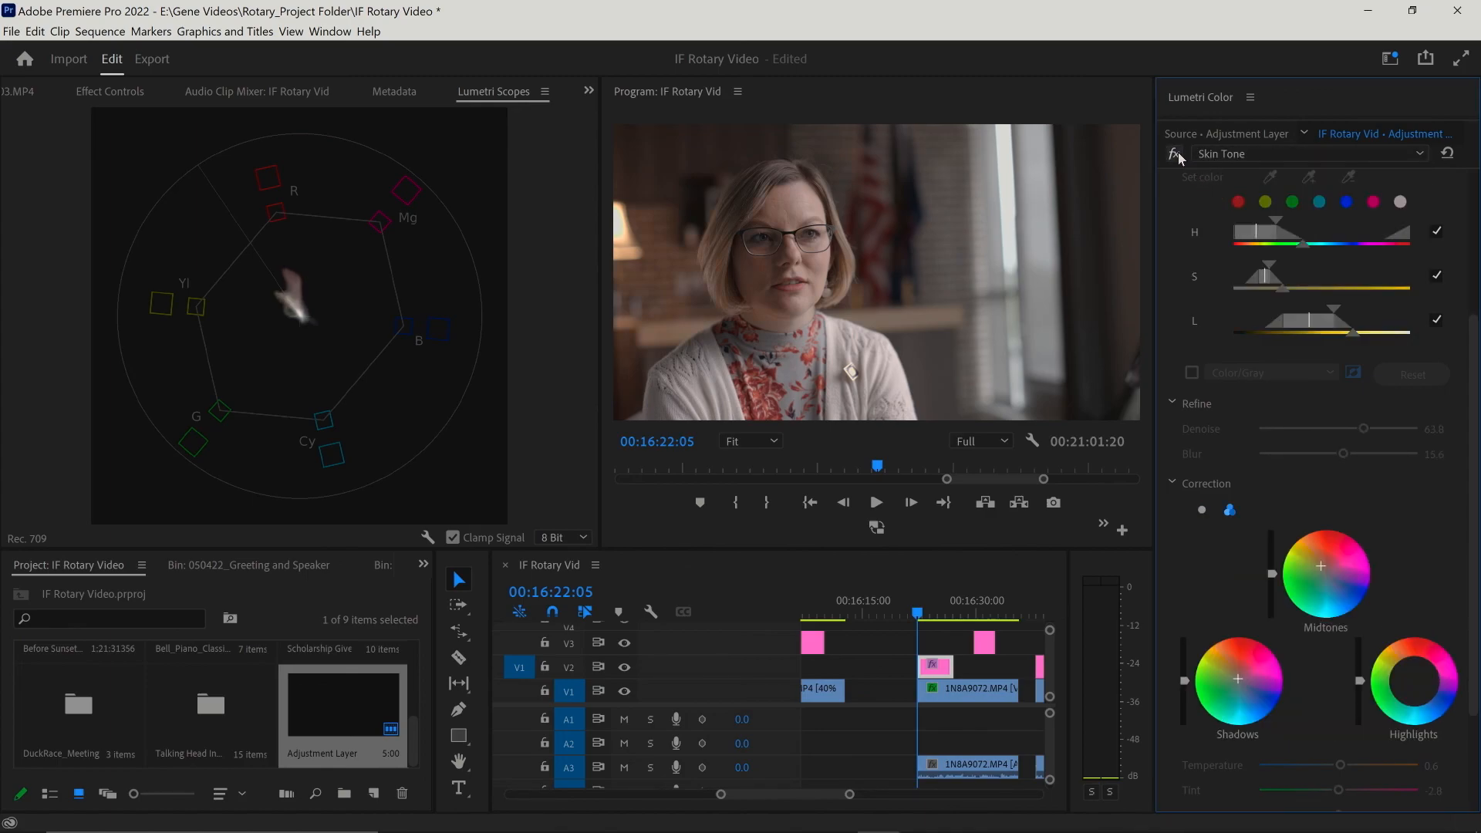
left_click(1234, 153)
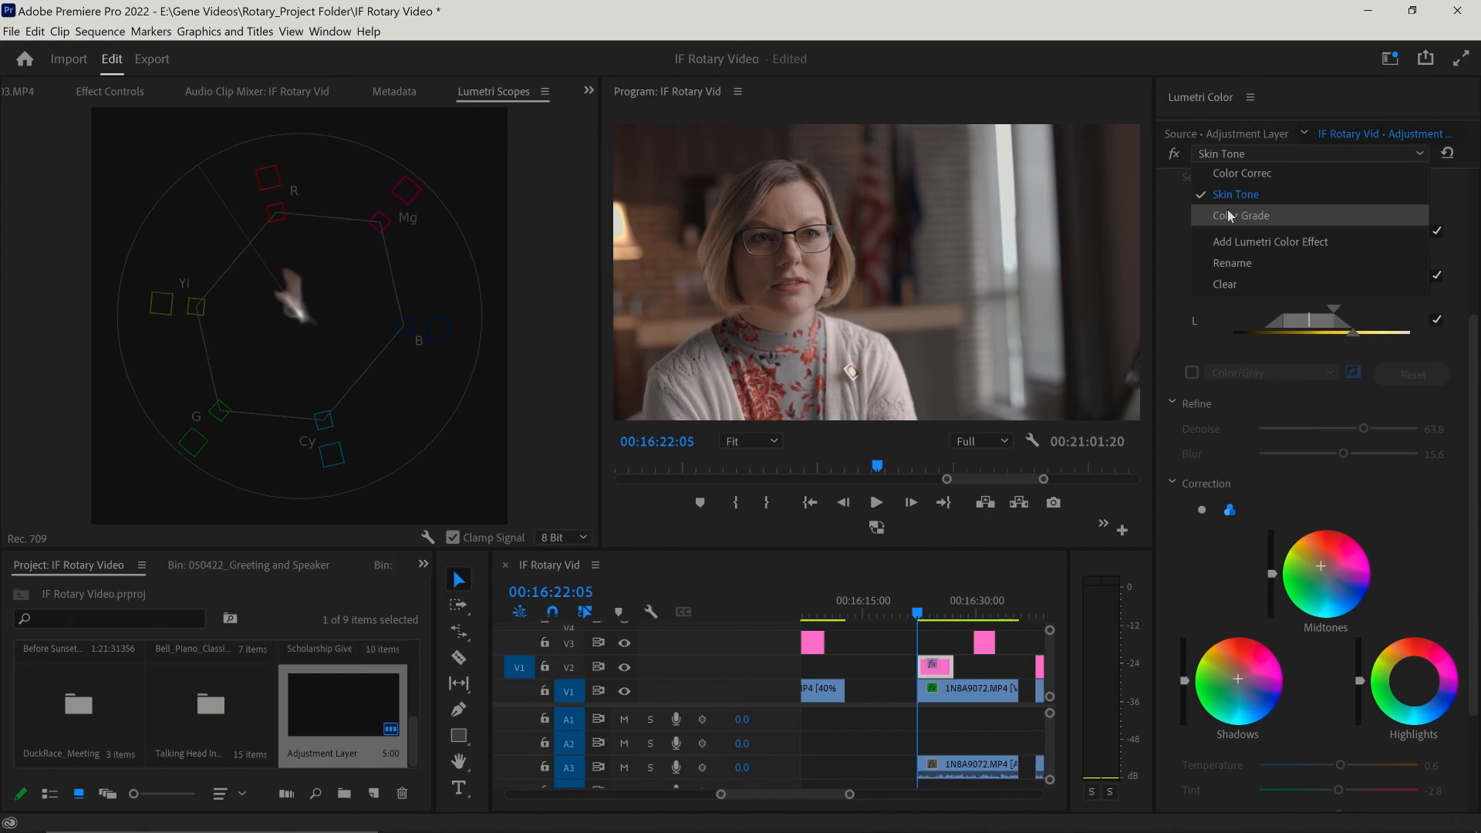
left_click(1229, 210)
left_click(1175, 155)
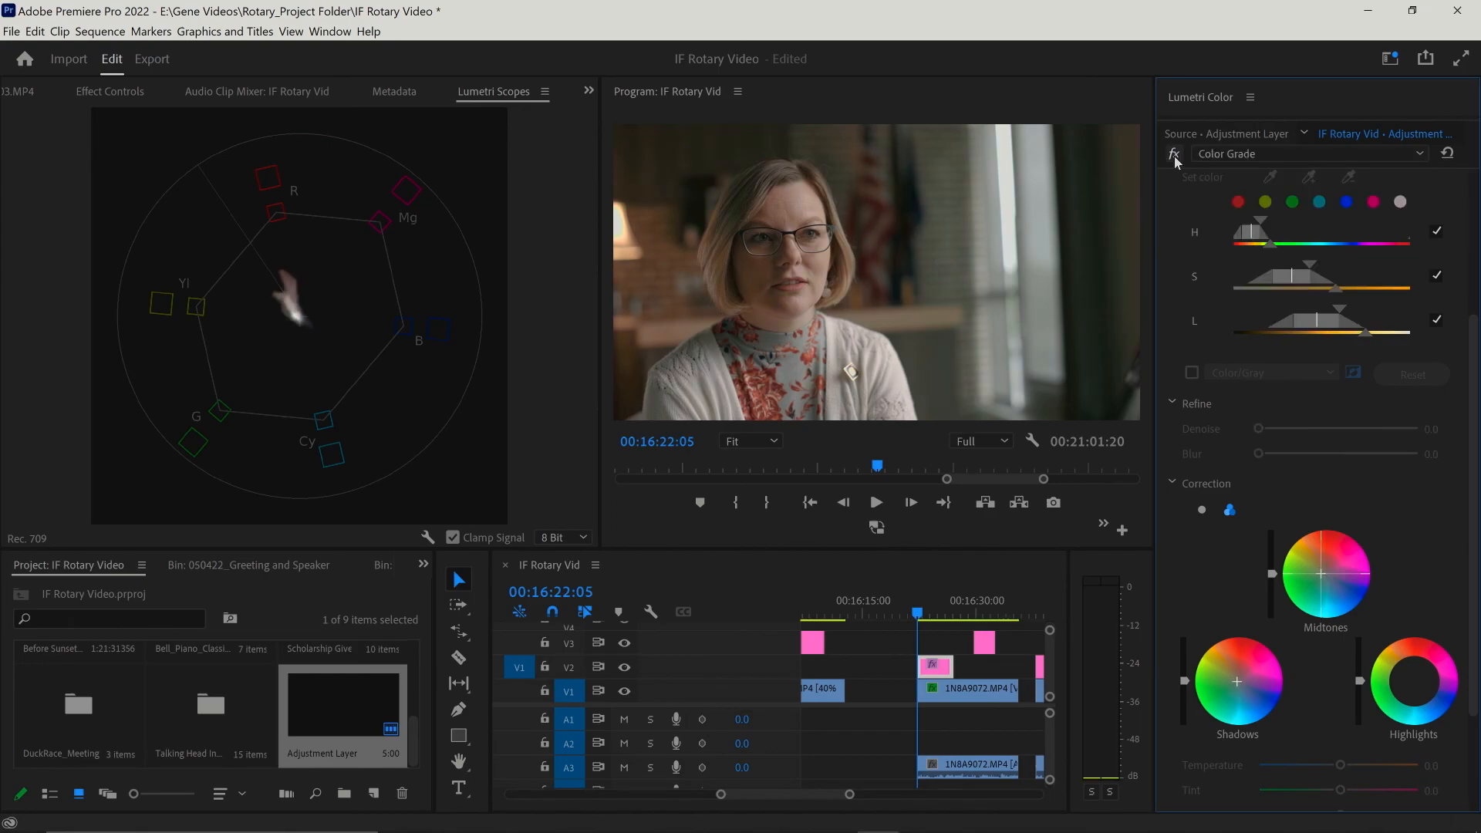